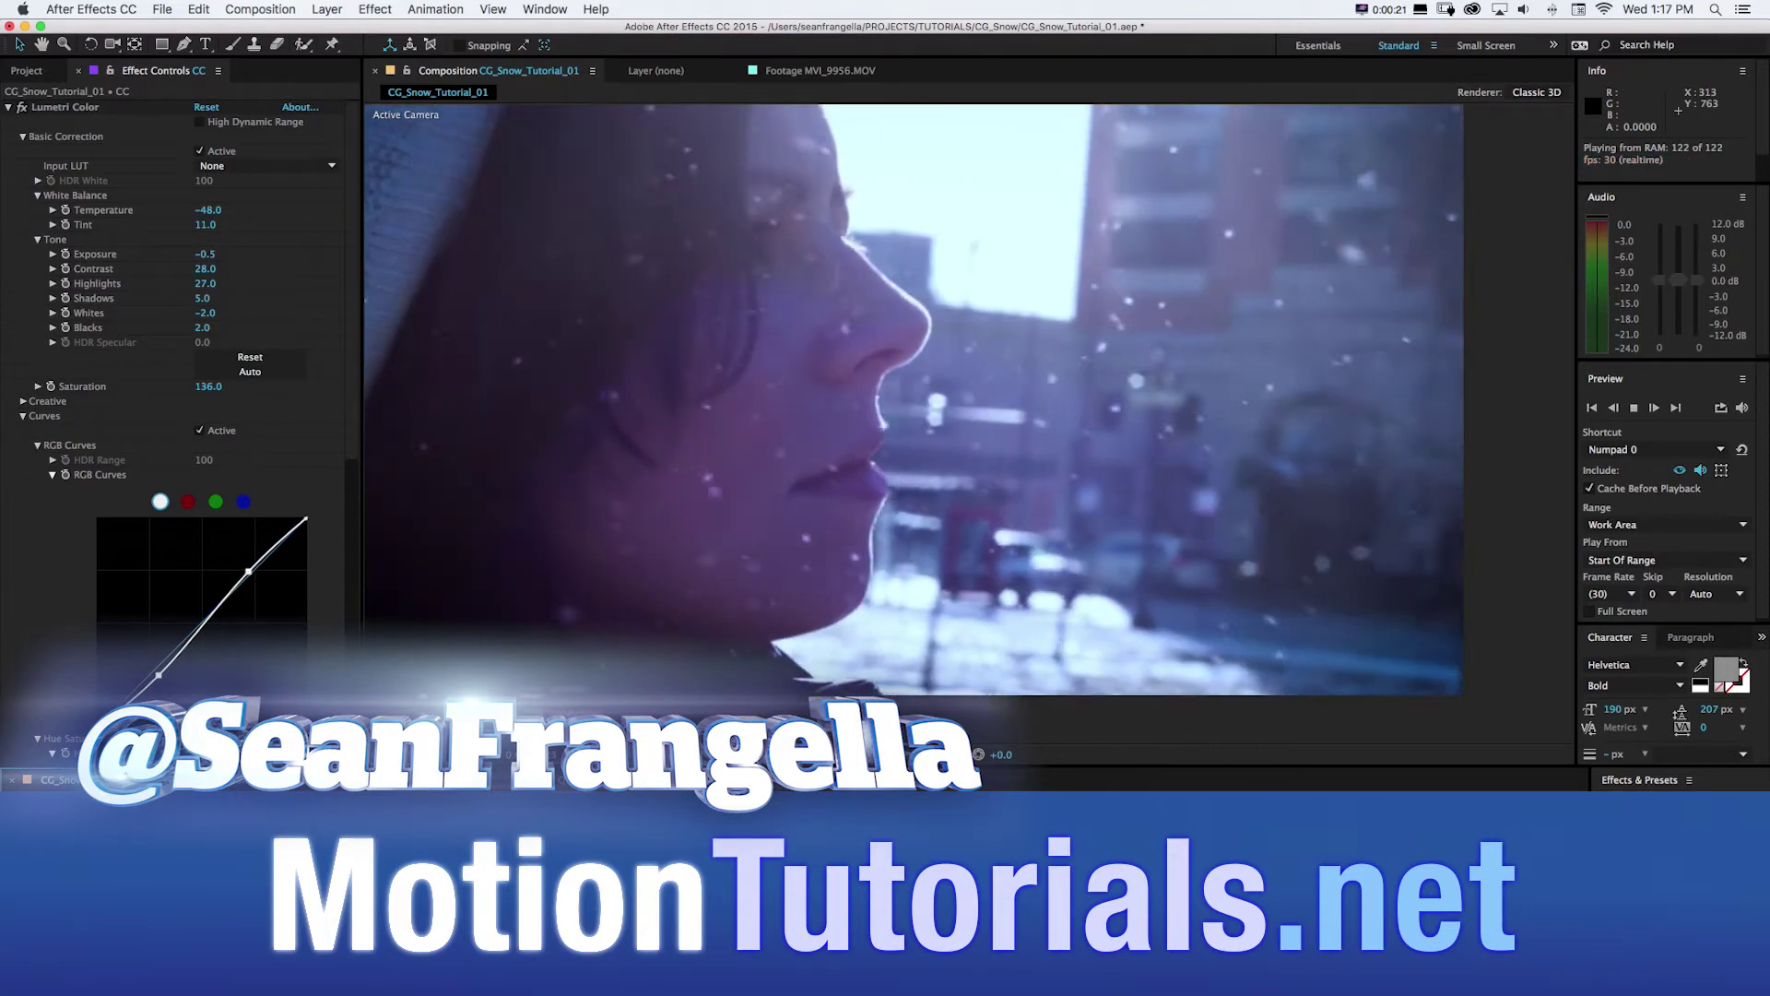
Stop playback, return to an earlier frame and toggle the CC grade off, on and off
{"action": "key", "text": "space"}
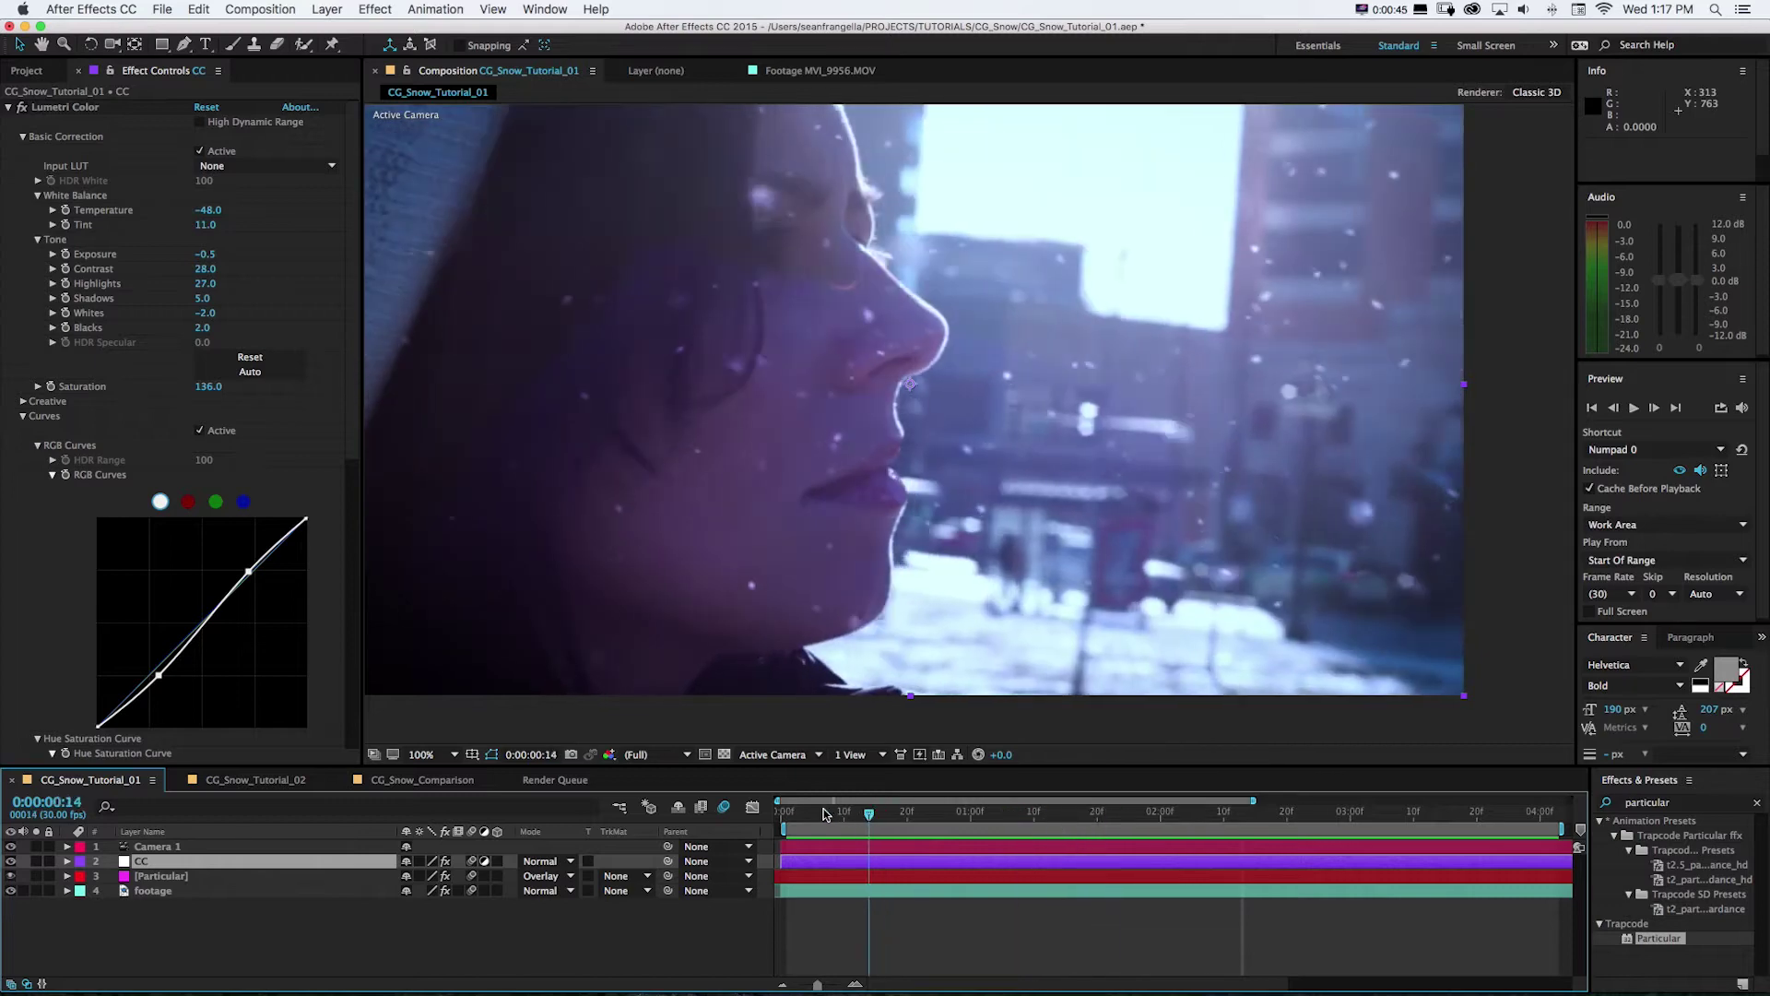
{"action": "left_click_drag", "start_coordinate": [824, 814], "coordinate": [815, 811]}
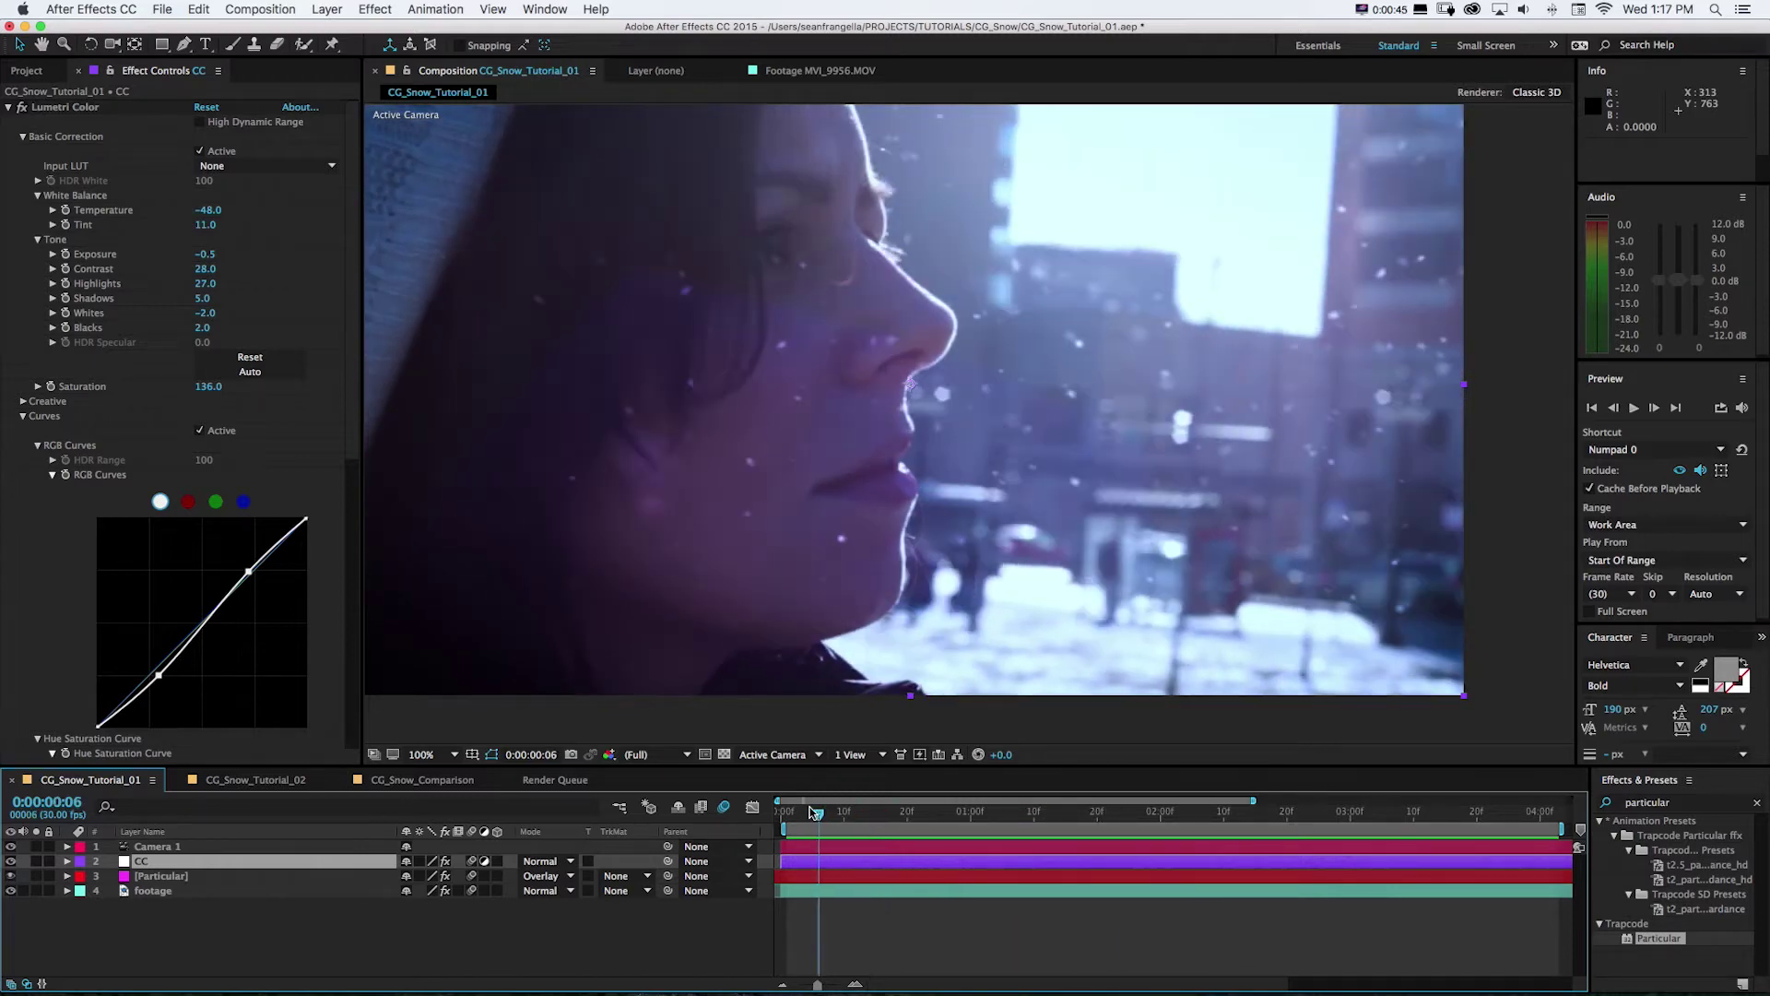
{"action": "left_click", "coordinate": [11, 861]}
{"action": "left_click", "coordinate": [11, 861]}
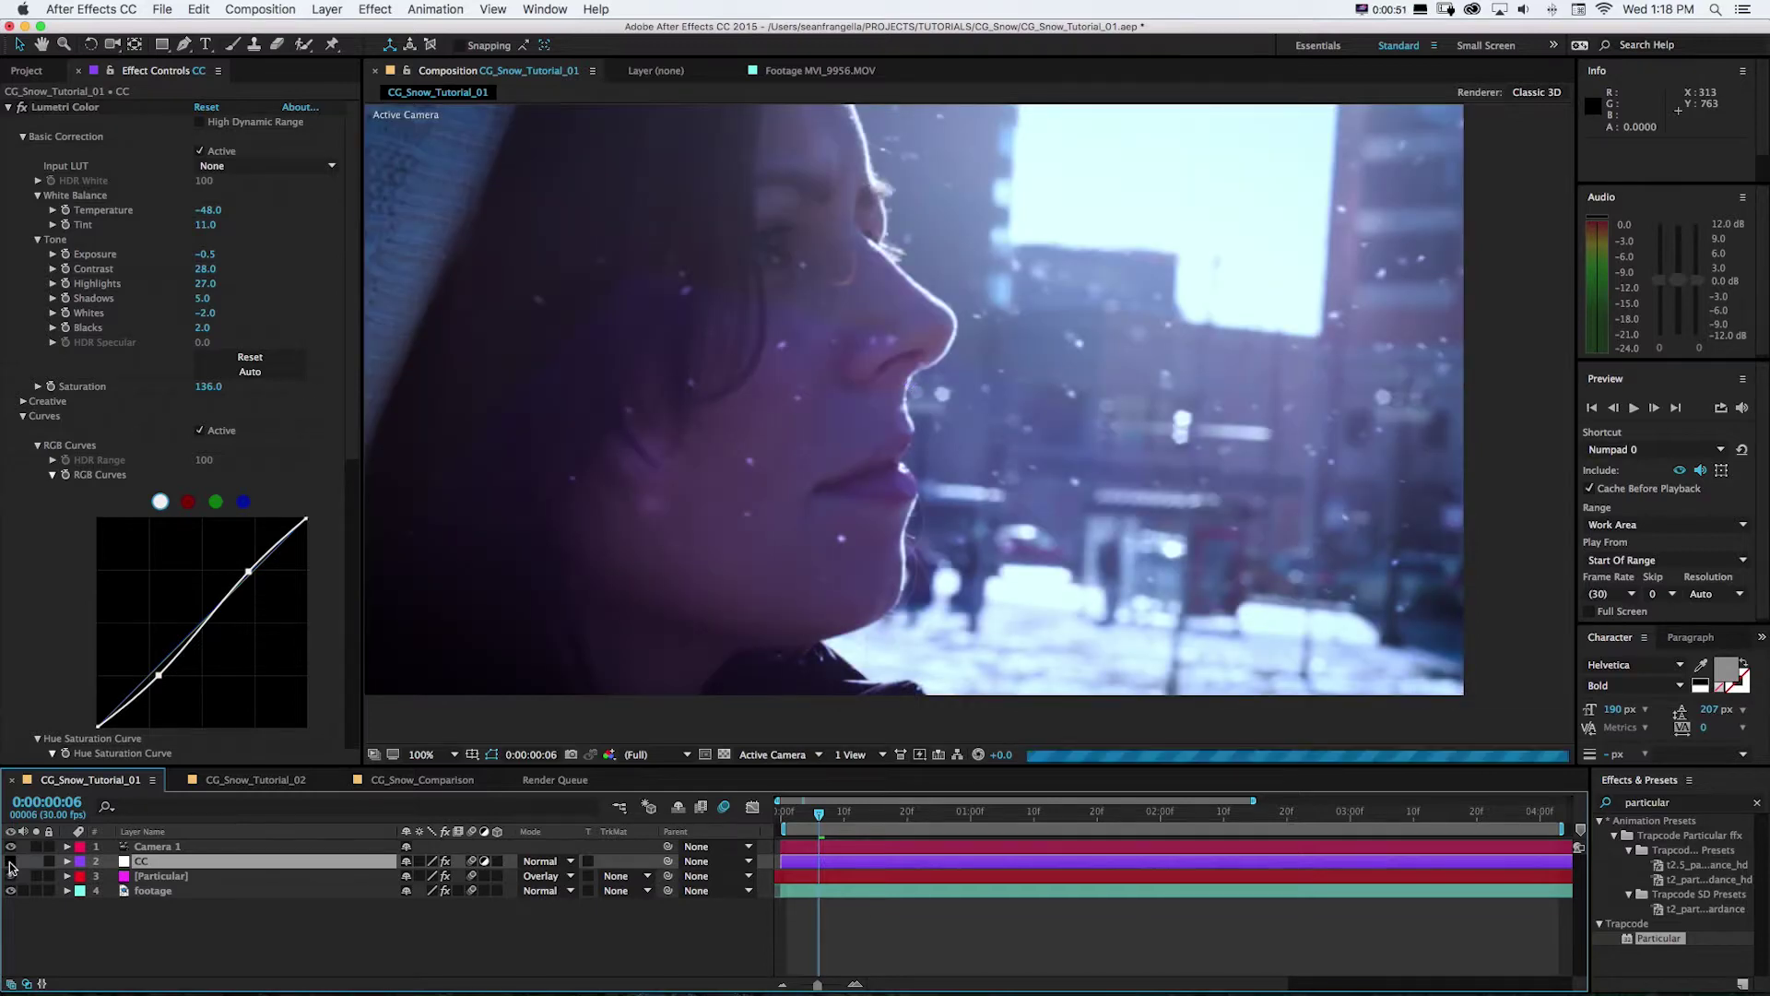
{"action": "left_click", "coordinate": [11, 862]}
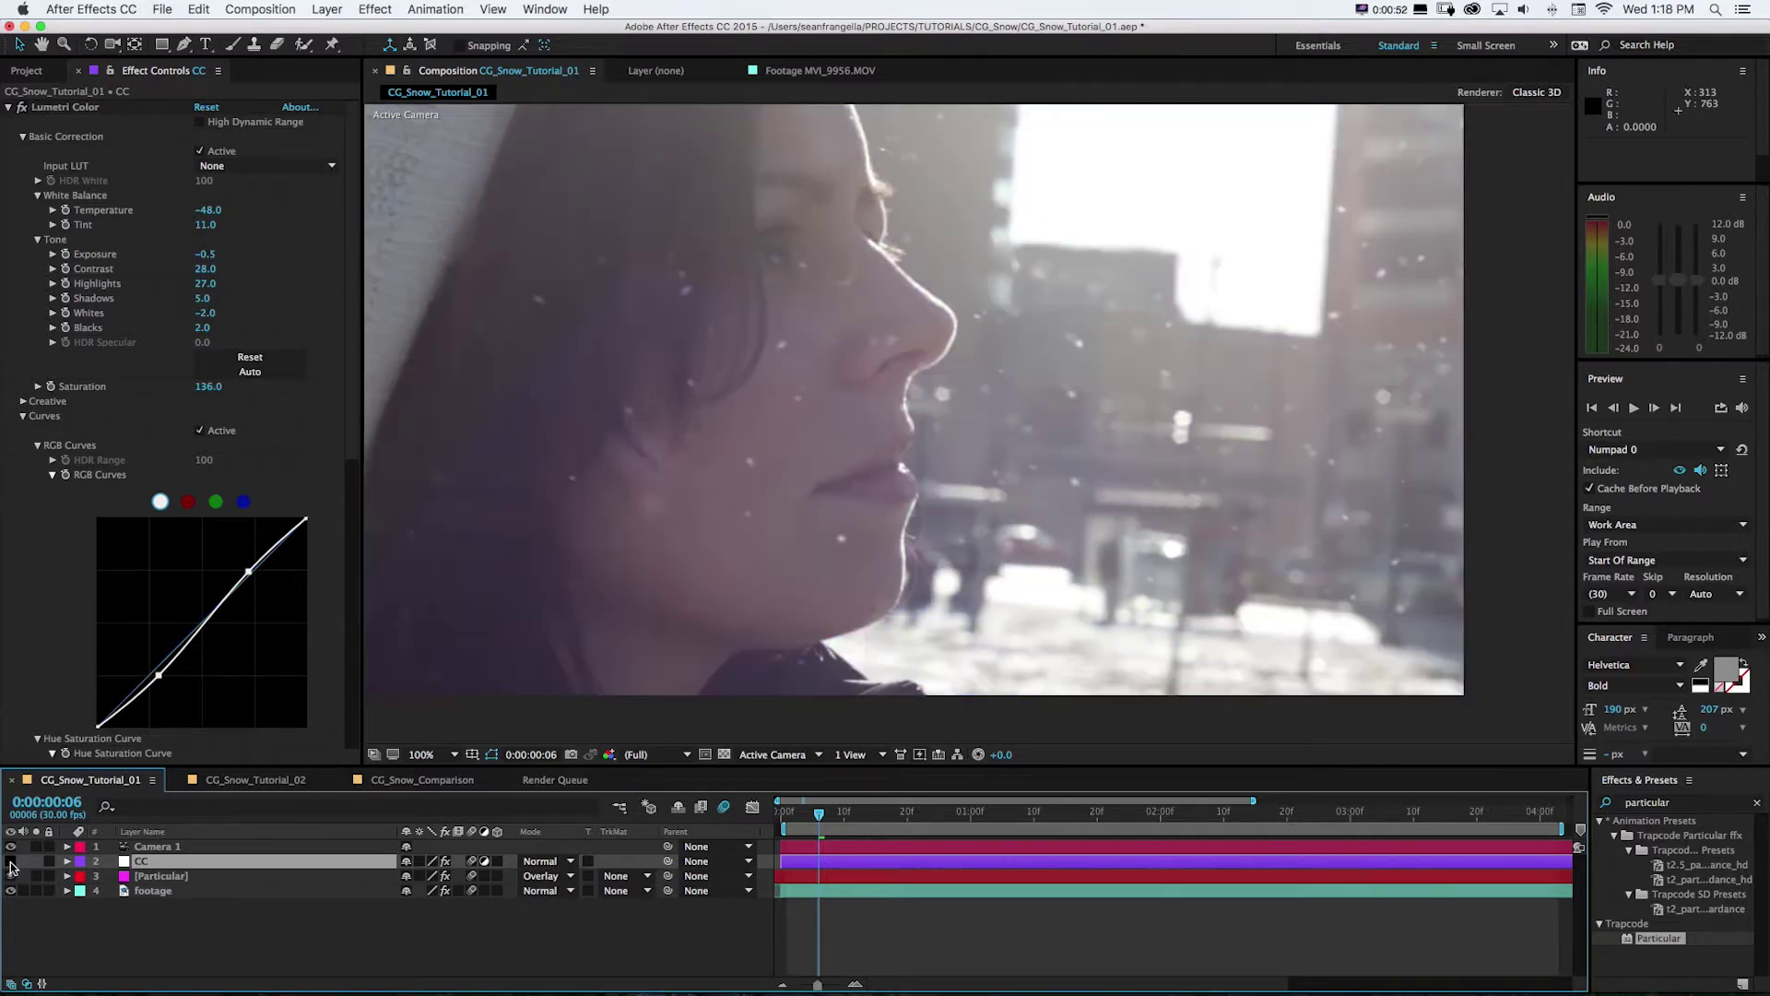
Scrub between frames 27 and 8 of the ungraded shot, then bring the CC grade back
{"action": "mouse_move", "coordinate": [839, 813]}
{"action": "left_mouse_down"}
{"action": "mouse_move", "coordinate": [1126, 813]}
{"action": "mouse_move", "coordinate": [819, 815]}
{"action": "left_mouse_up"}
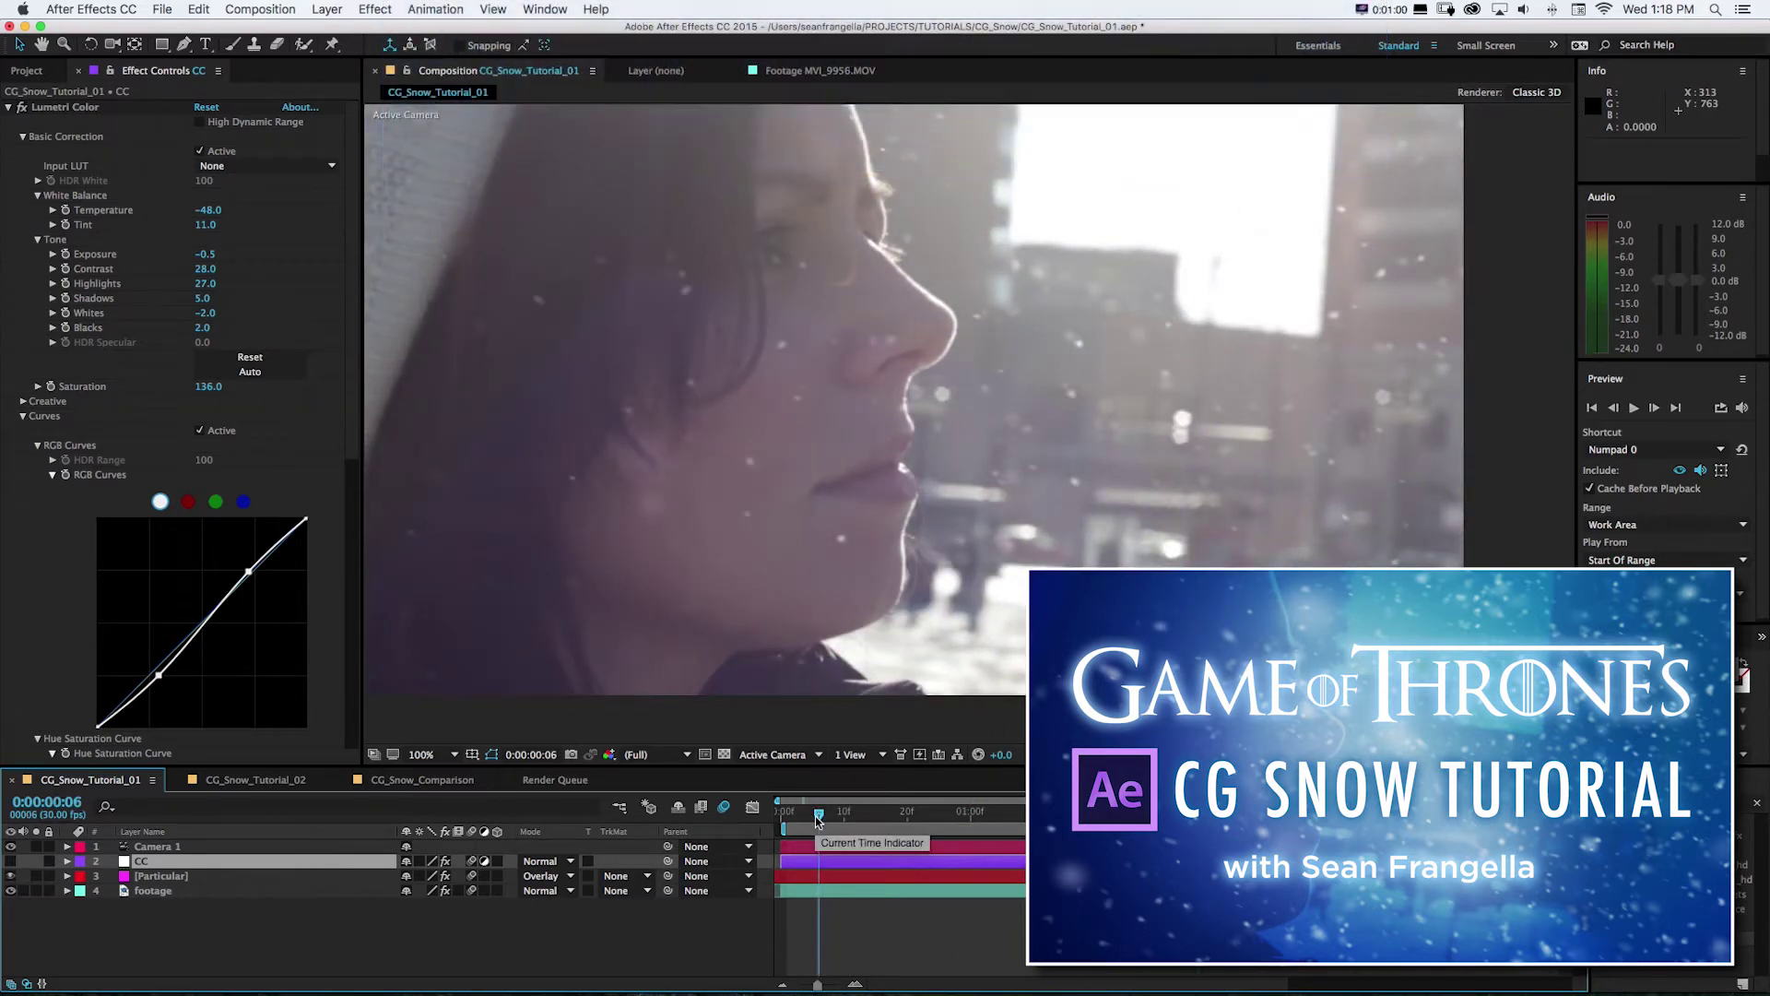
{"action": "left_click_drag", "start_coordinate": [817, 819], "coordinate": [952, 822]}
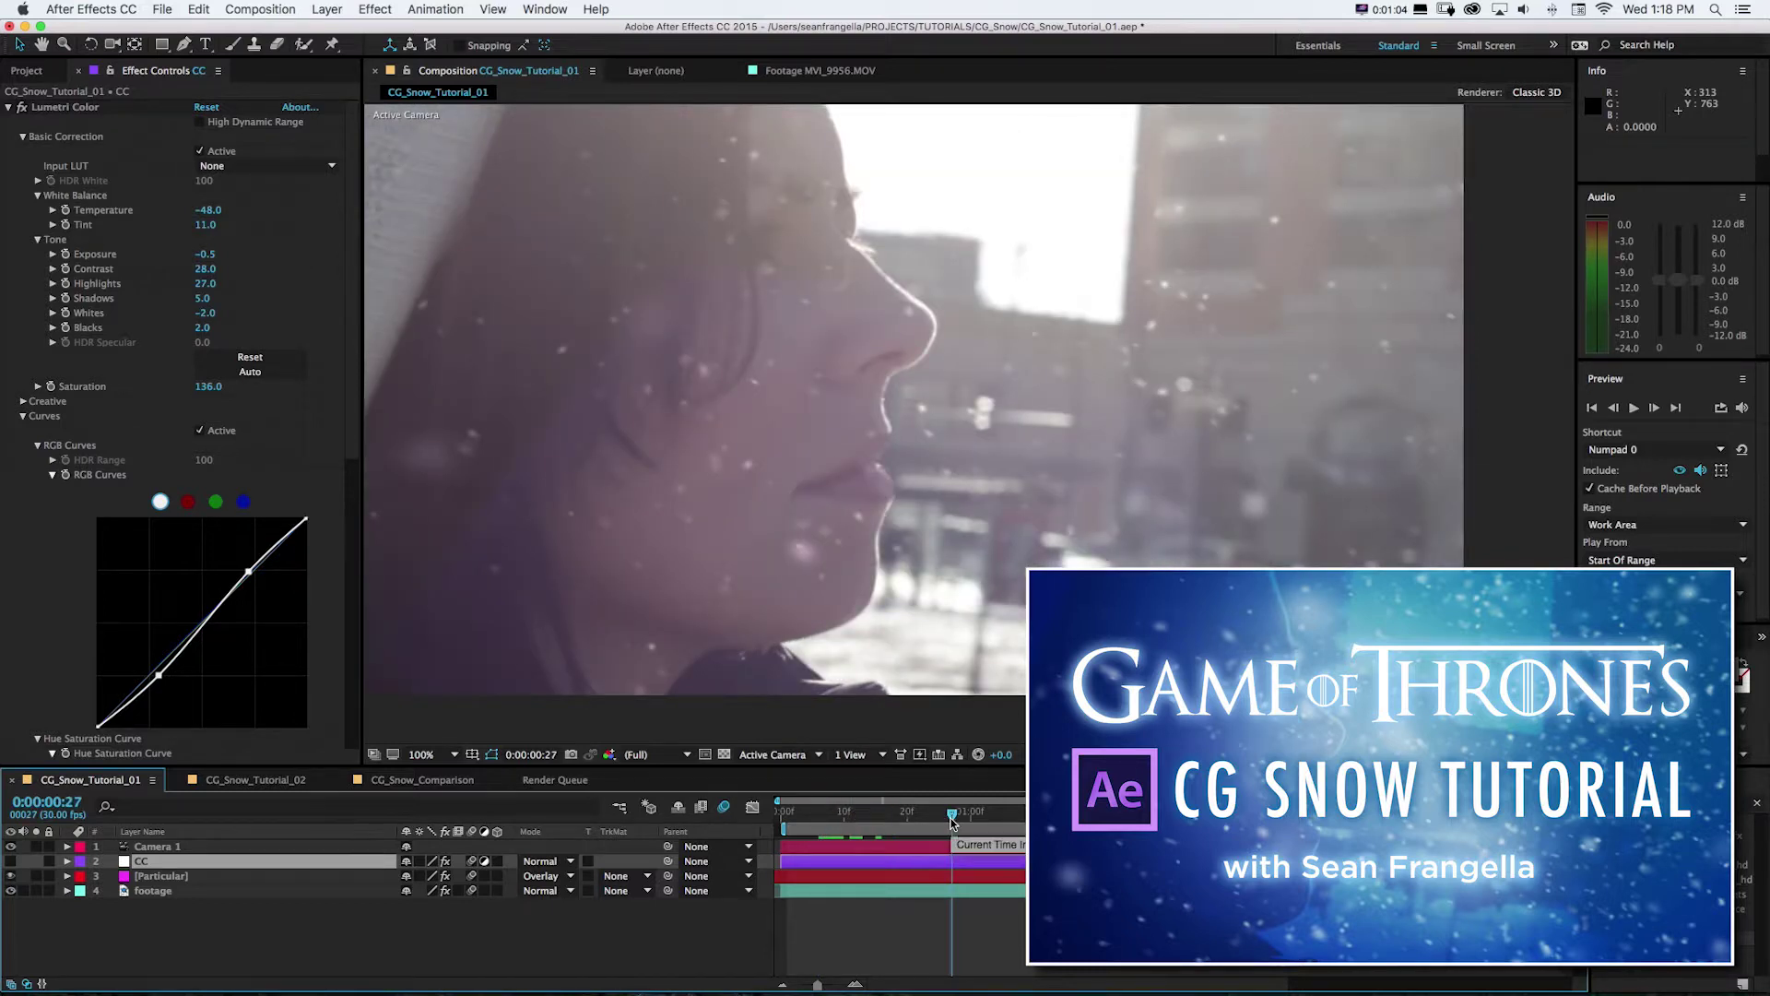
{"action": "left_click_drag", "start_coordinate": [952, 821], "coordinate": [831, 822]}
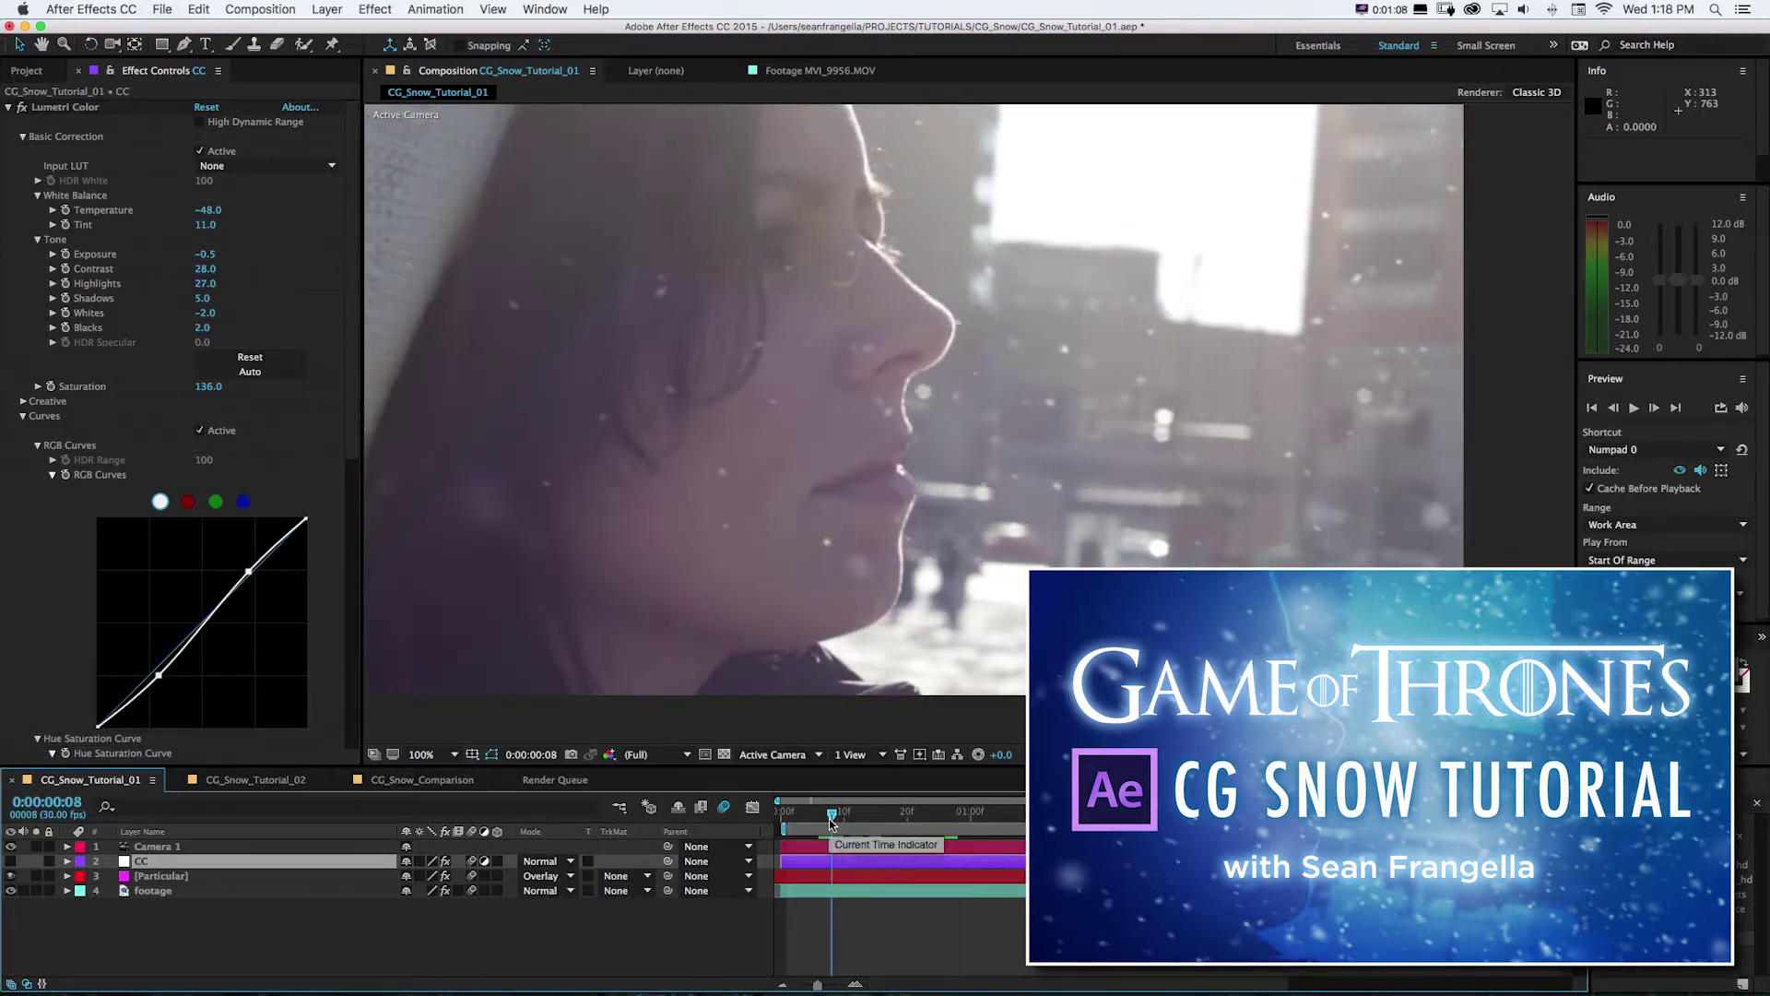
{"action": "left_click", "coordinate": [10, 876]}
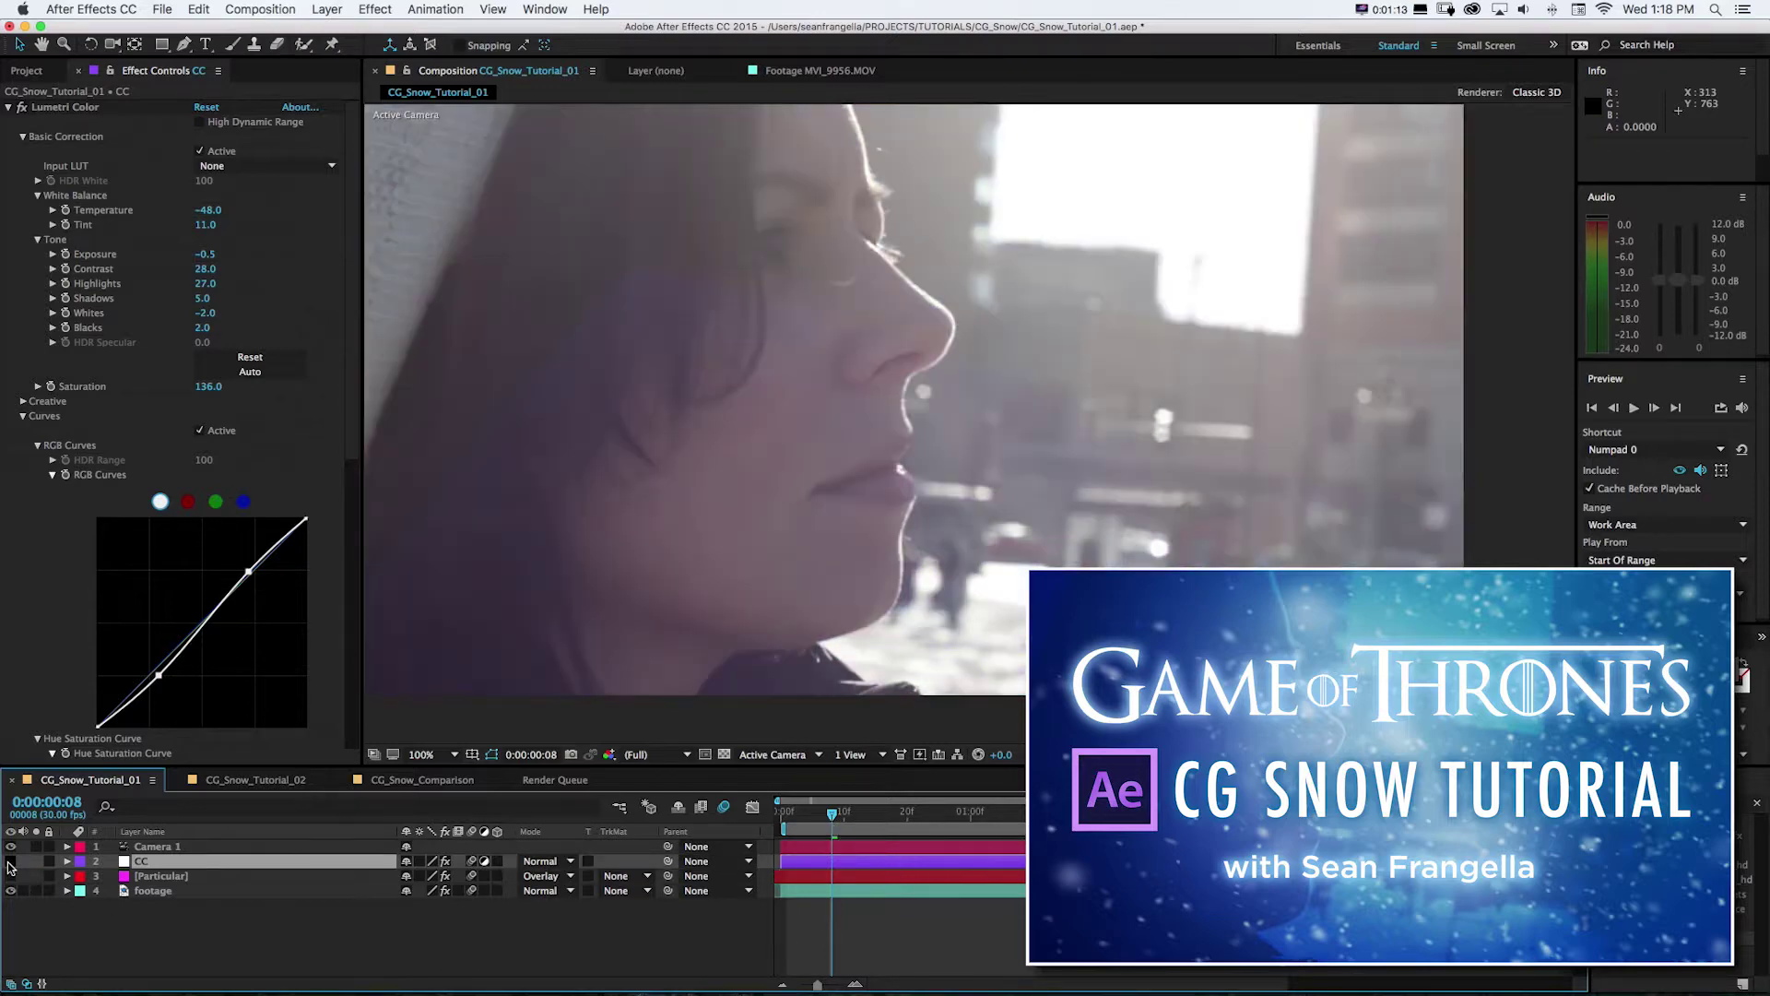
{"action": "left_click", "coordinate": [10, 863]}
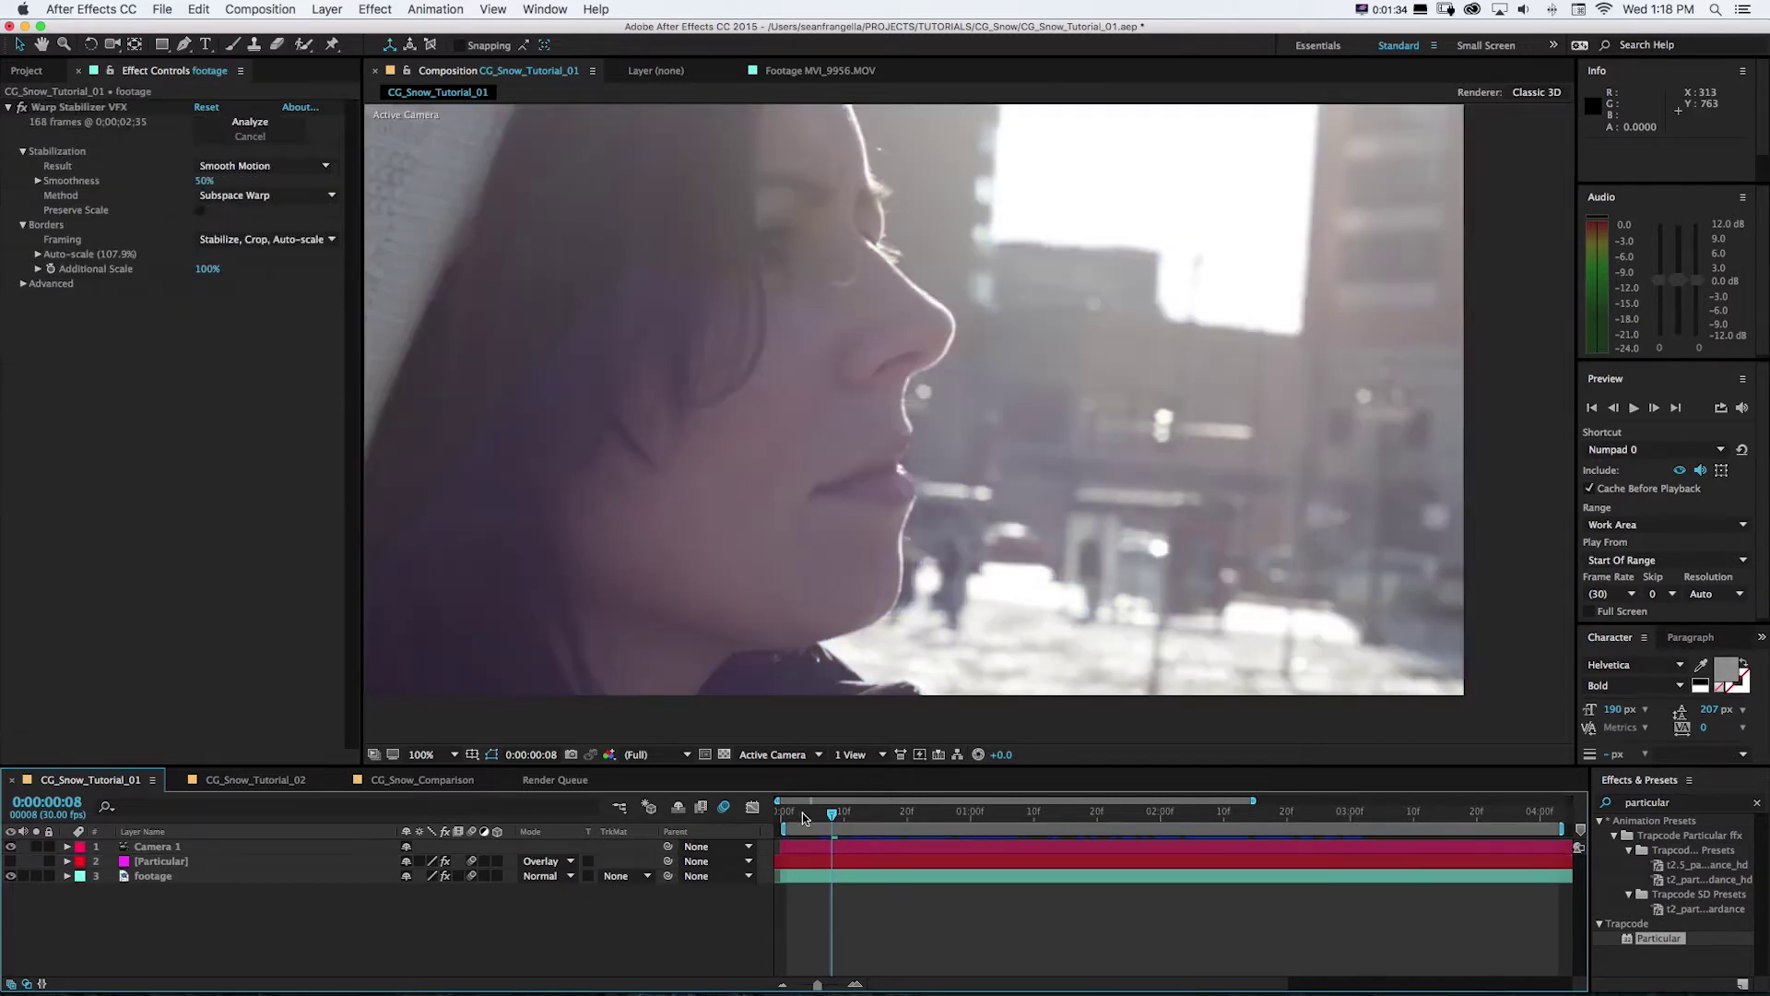
Scrub through the shot to settle on frame 11 and open the Layer menu
{"action": "left_click", "coordinate": [843, 829]}
{"action": "left_click_drag", "start_coordinate": [858, 833], "coordinate": [811, 806]}
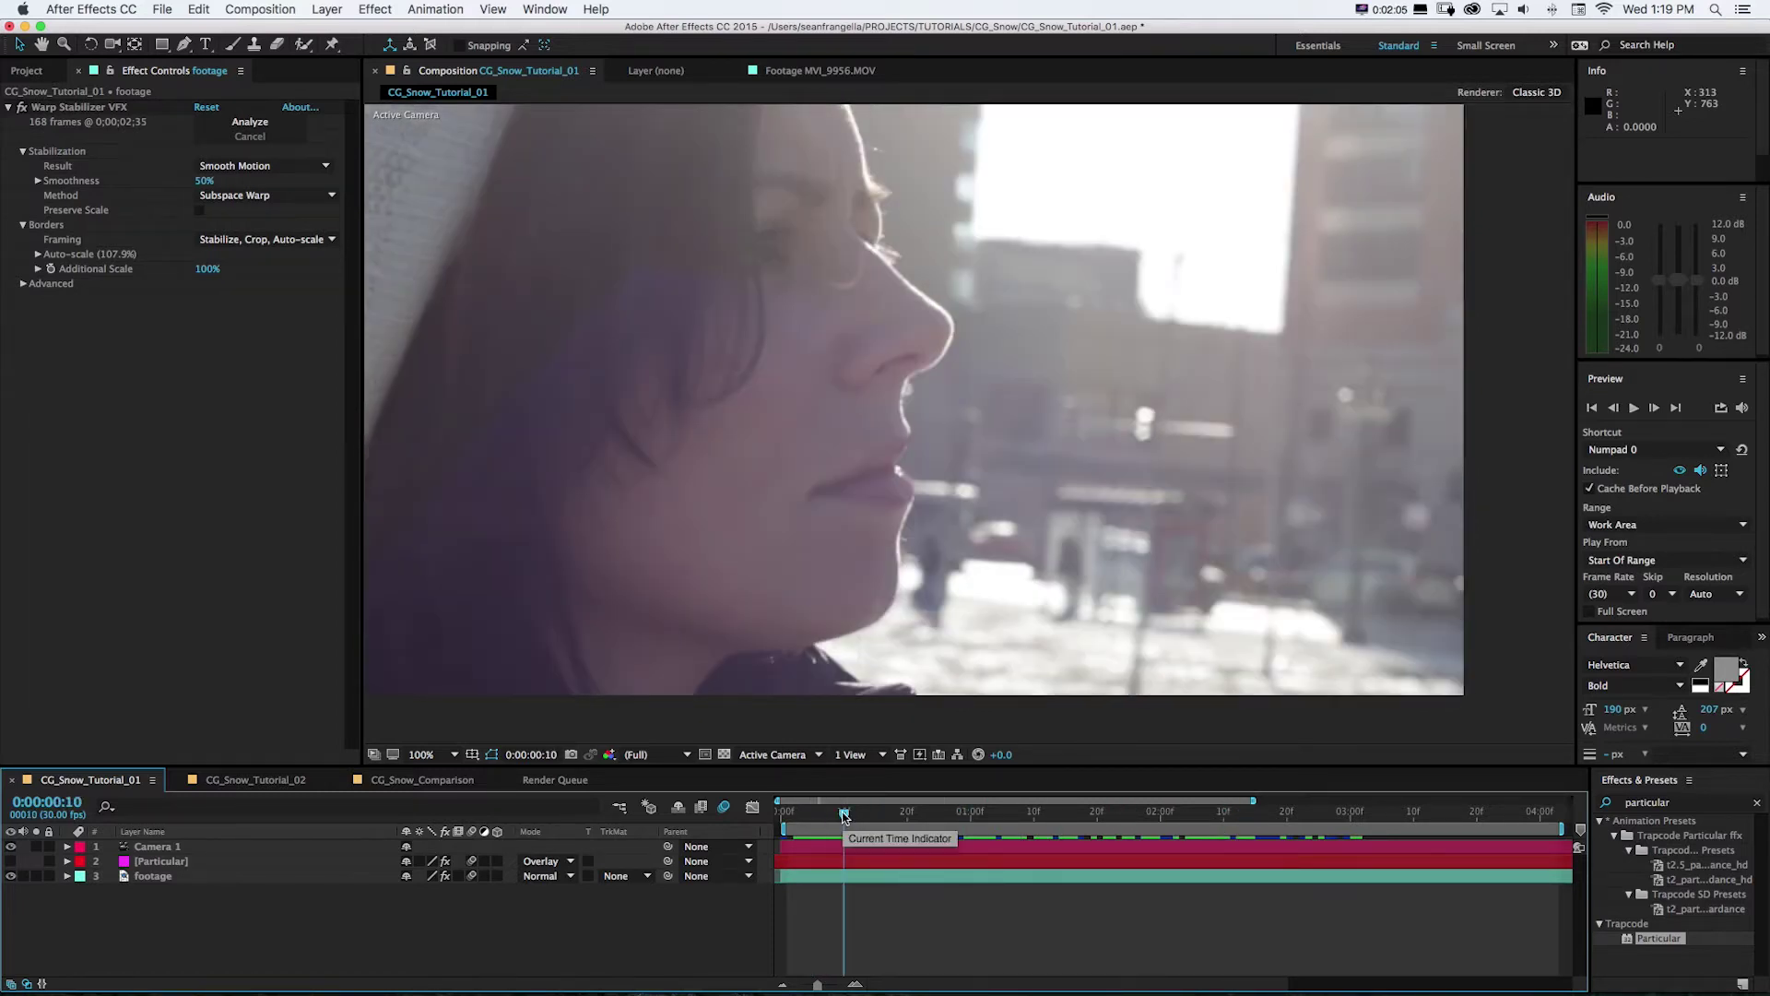
{"action": "left_click", "coordinate": [850, 817]}
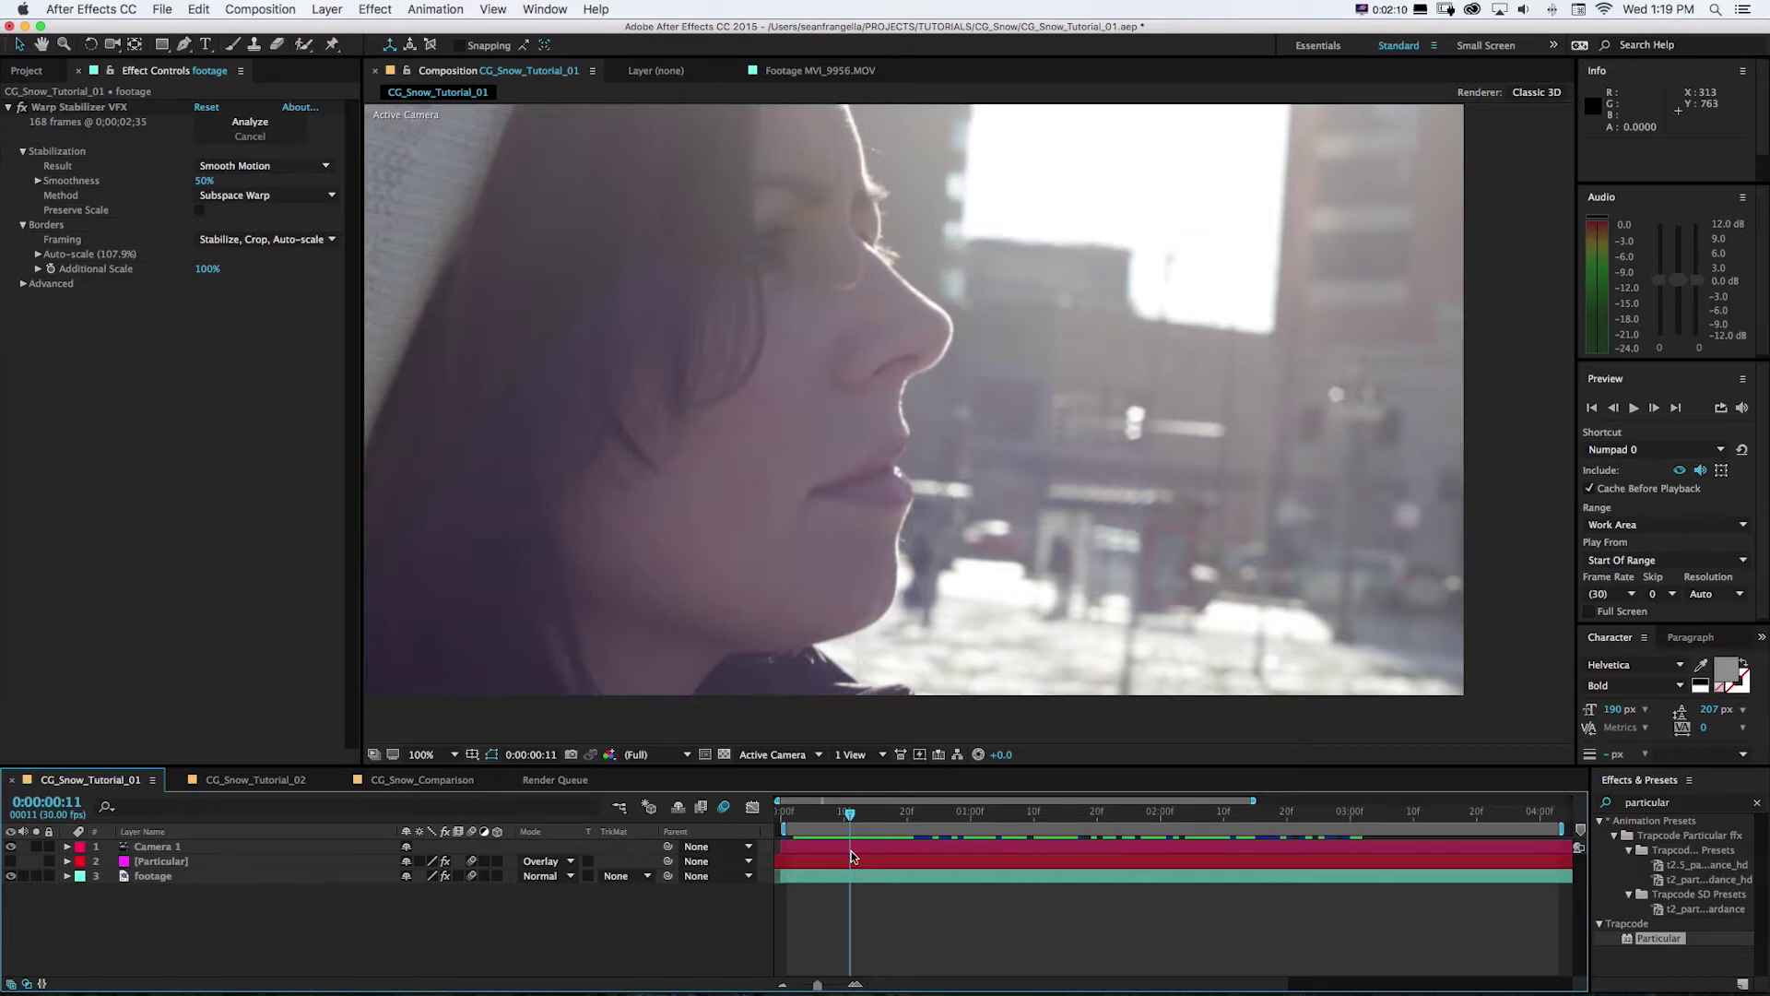
{"action": "left_click", "coordinate": [327, 9]}
Add a new adjustment layer and name it CC
{"action": "mouse_move", "coordinate": [350, 30]}
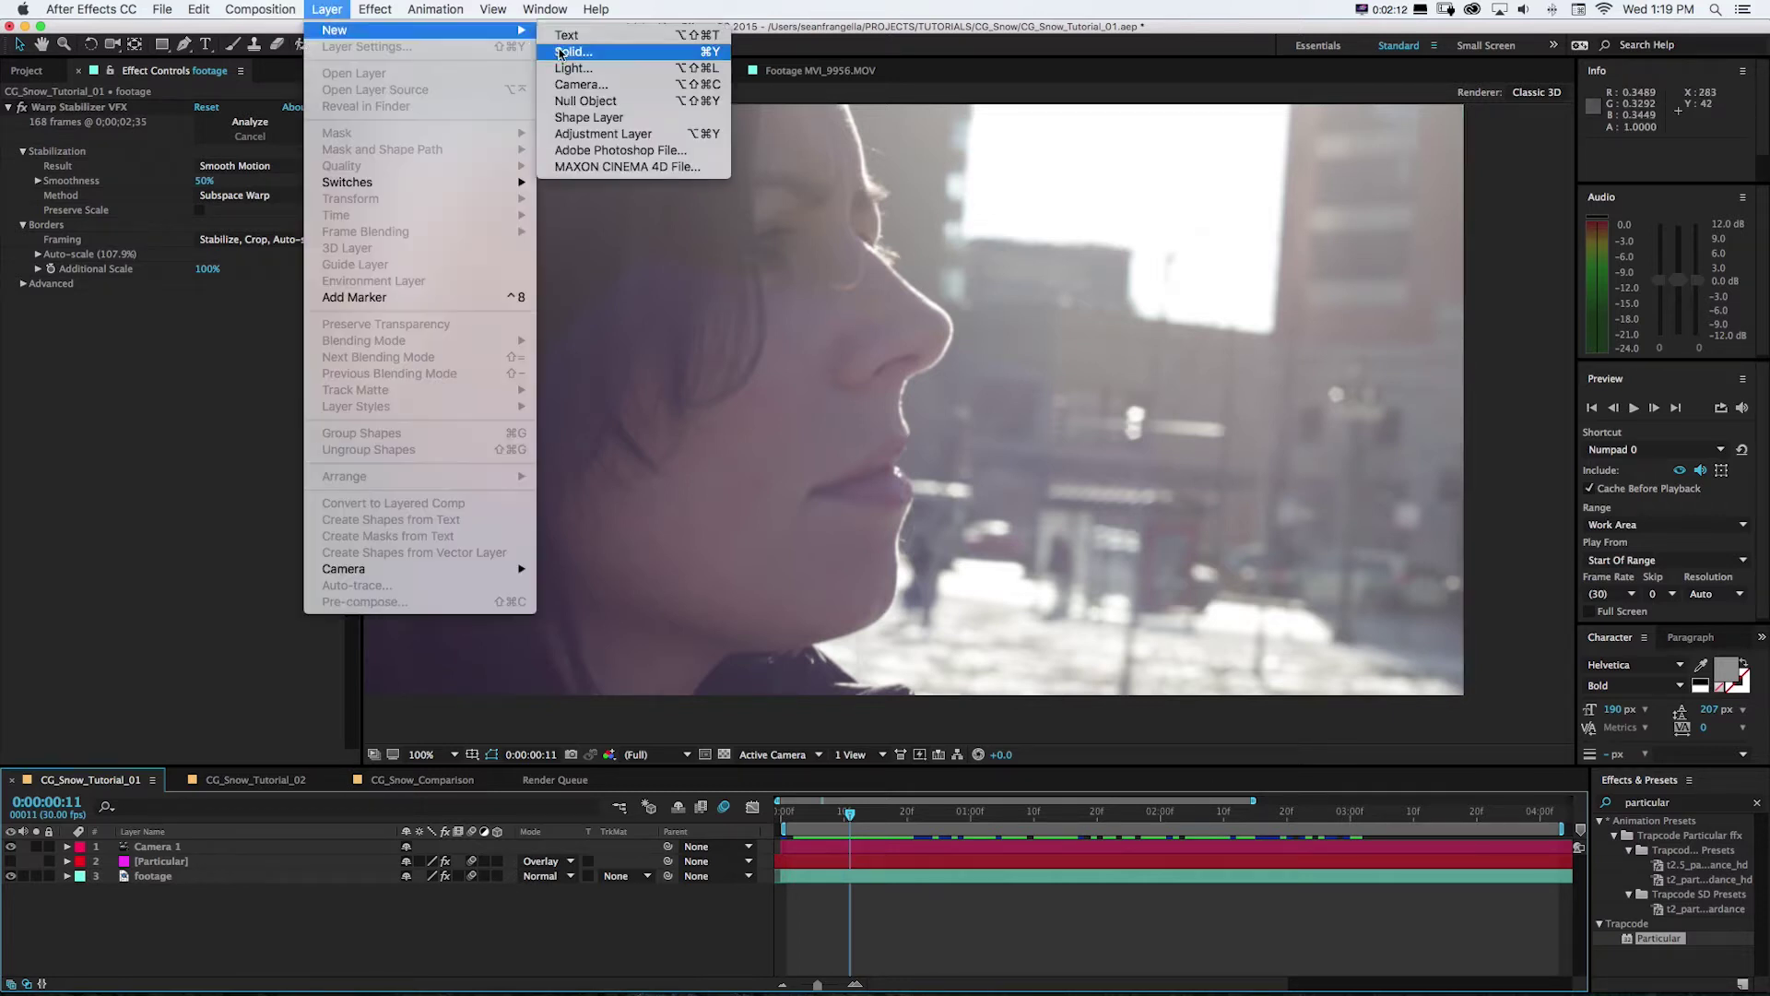
{"action": "left_click", "coordinate": [562, 133]}
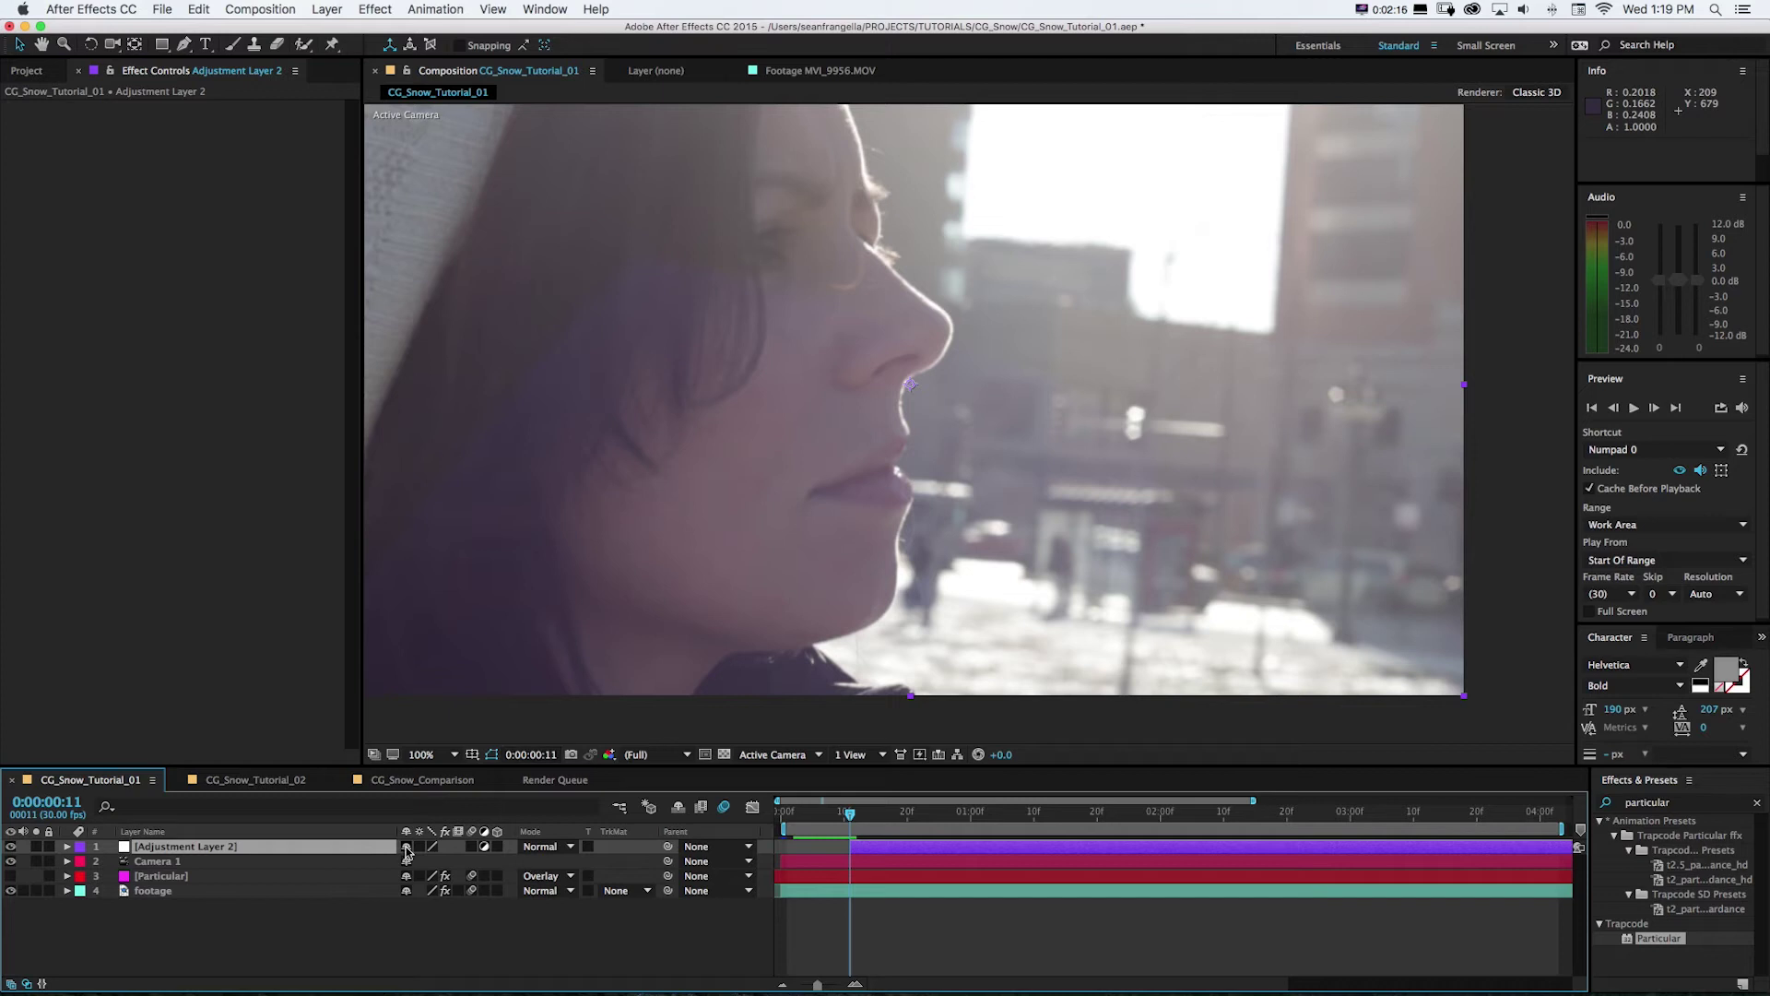
{"action": "key", "text": "Return"}
{"action": "type", "text": "CC"}
{"action": "key", "text": "Return"}
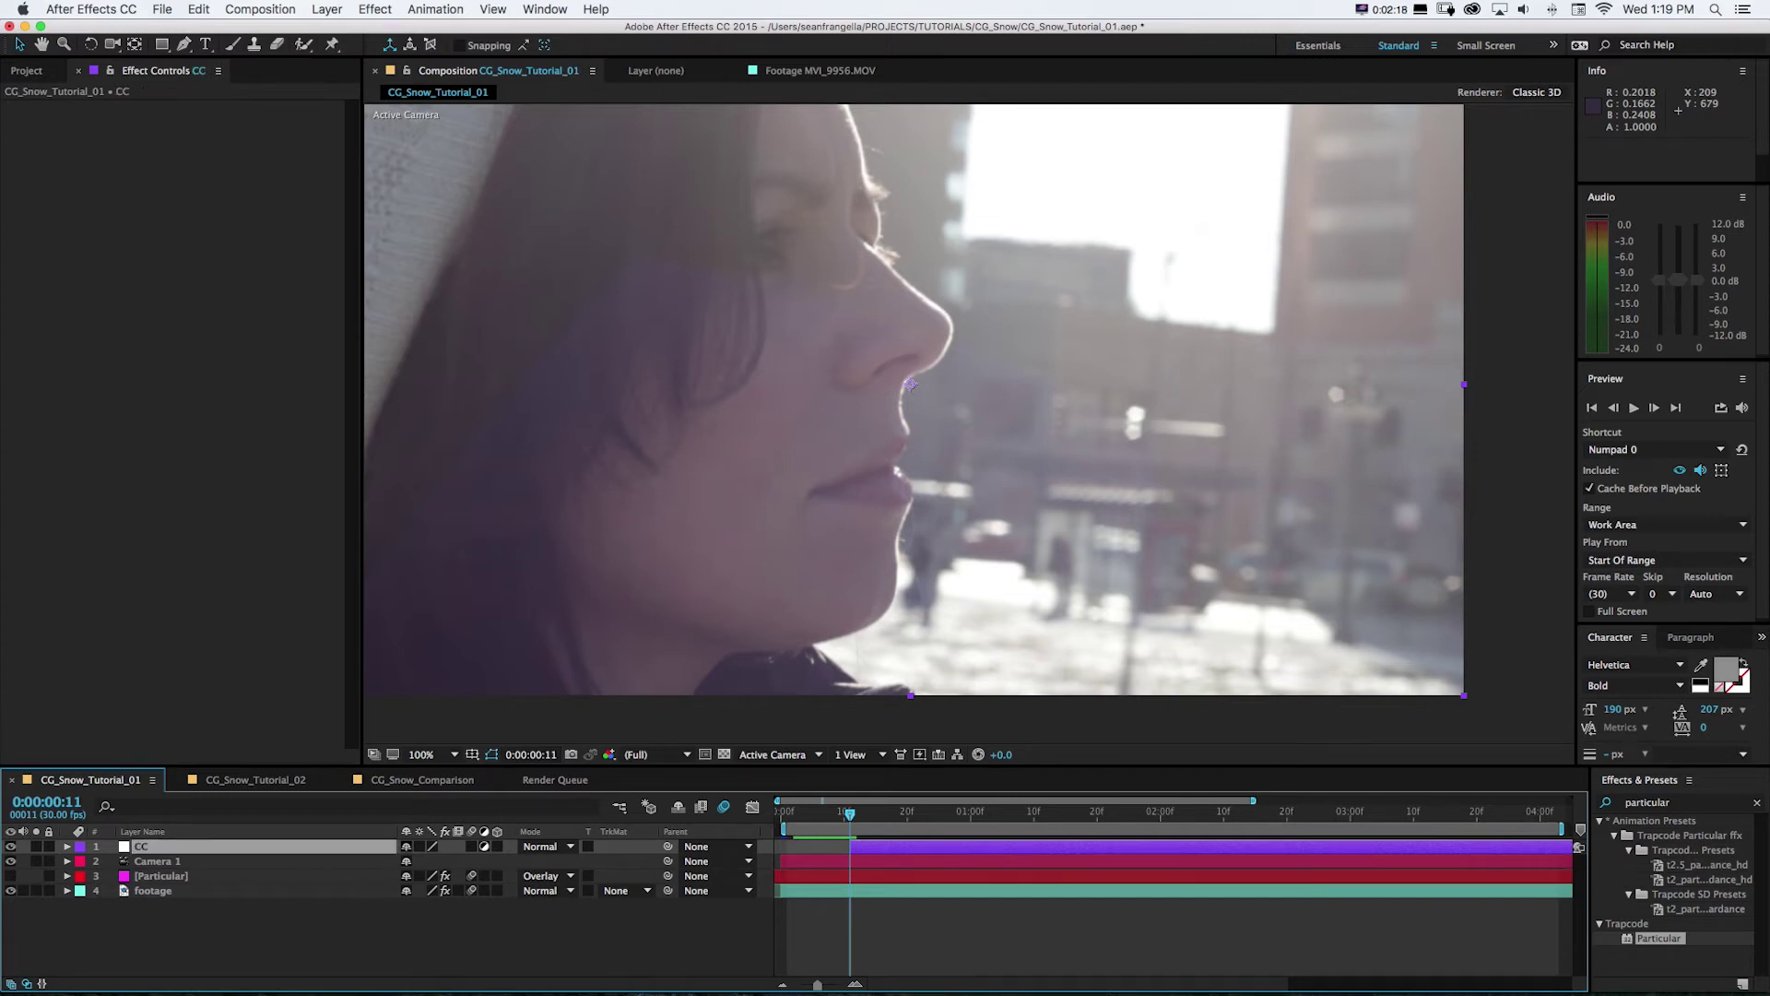
Try a blue-channel Curves tweak and a -33° Hue/Saturation shift on CC, deleting each
{"action": "left_click", "coordinate": [1669, 802]}
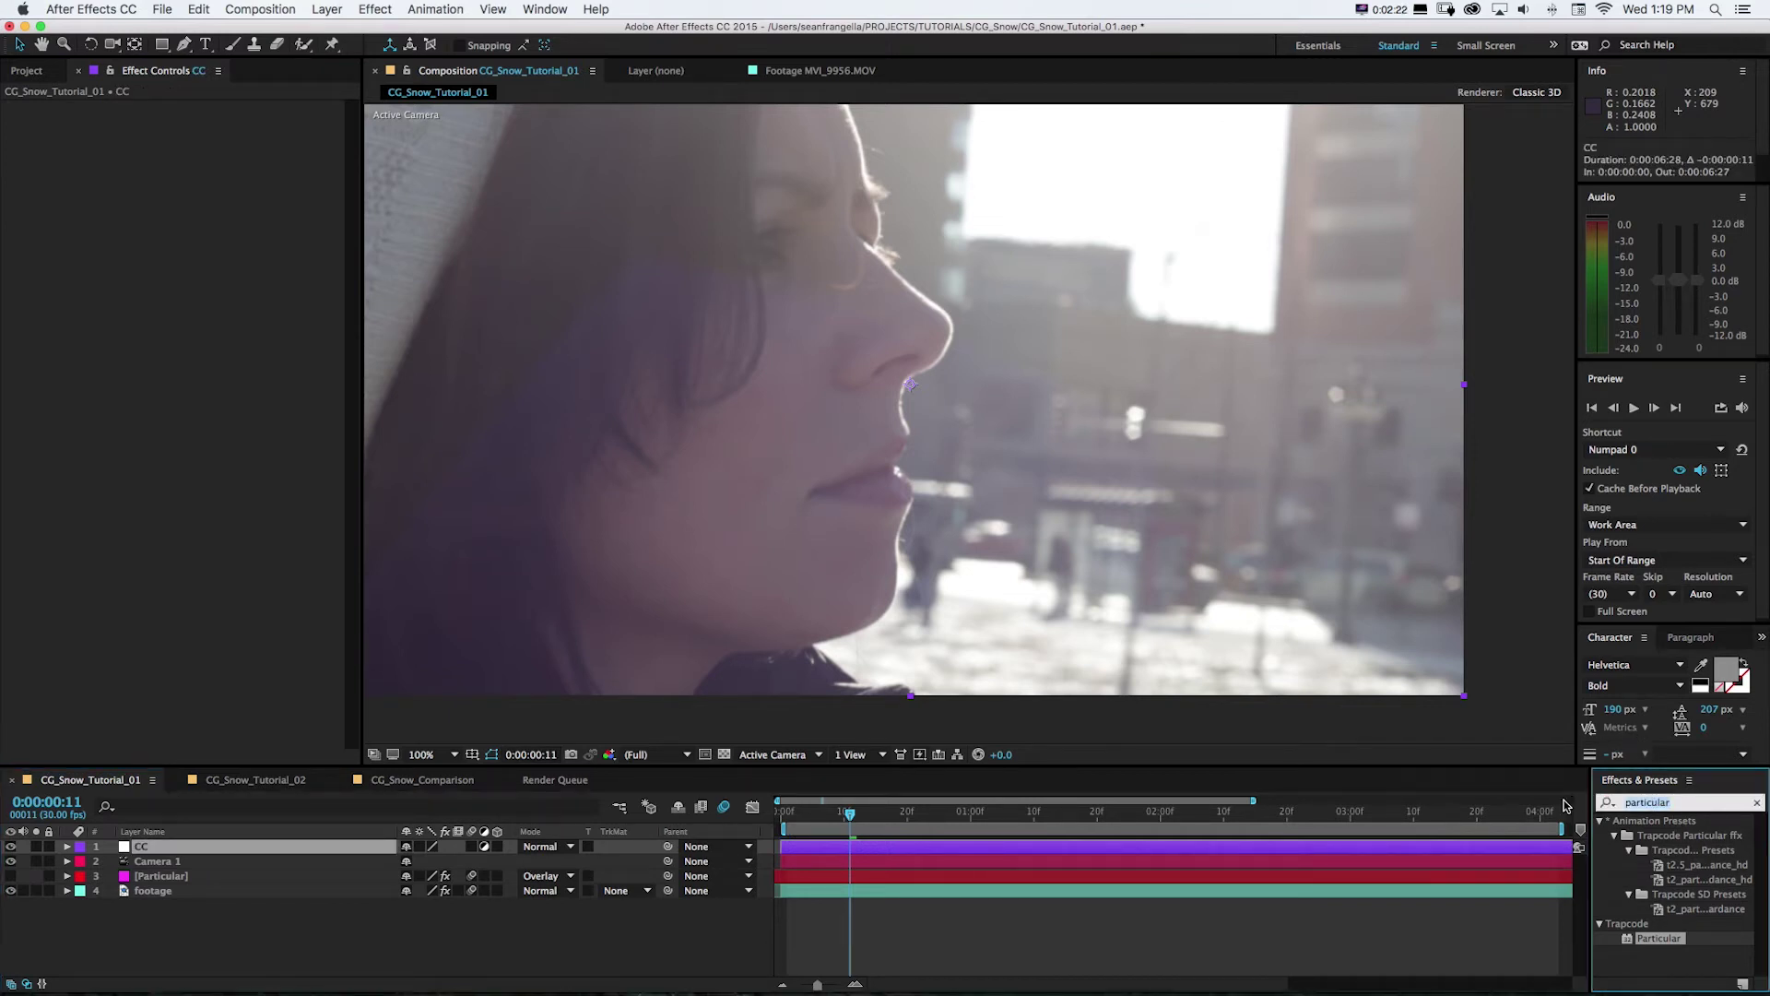
{"action": "type", "text": "curves"}
{"action": "double_click", "coordinate": [1653, 880]}
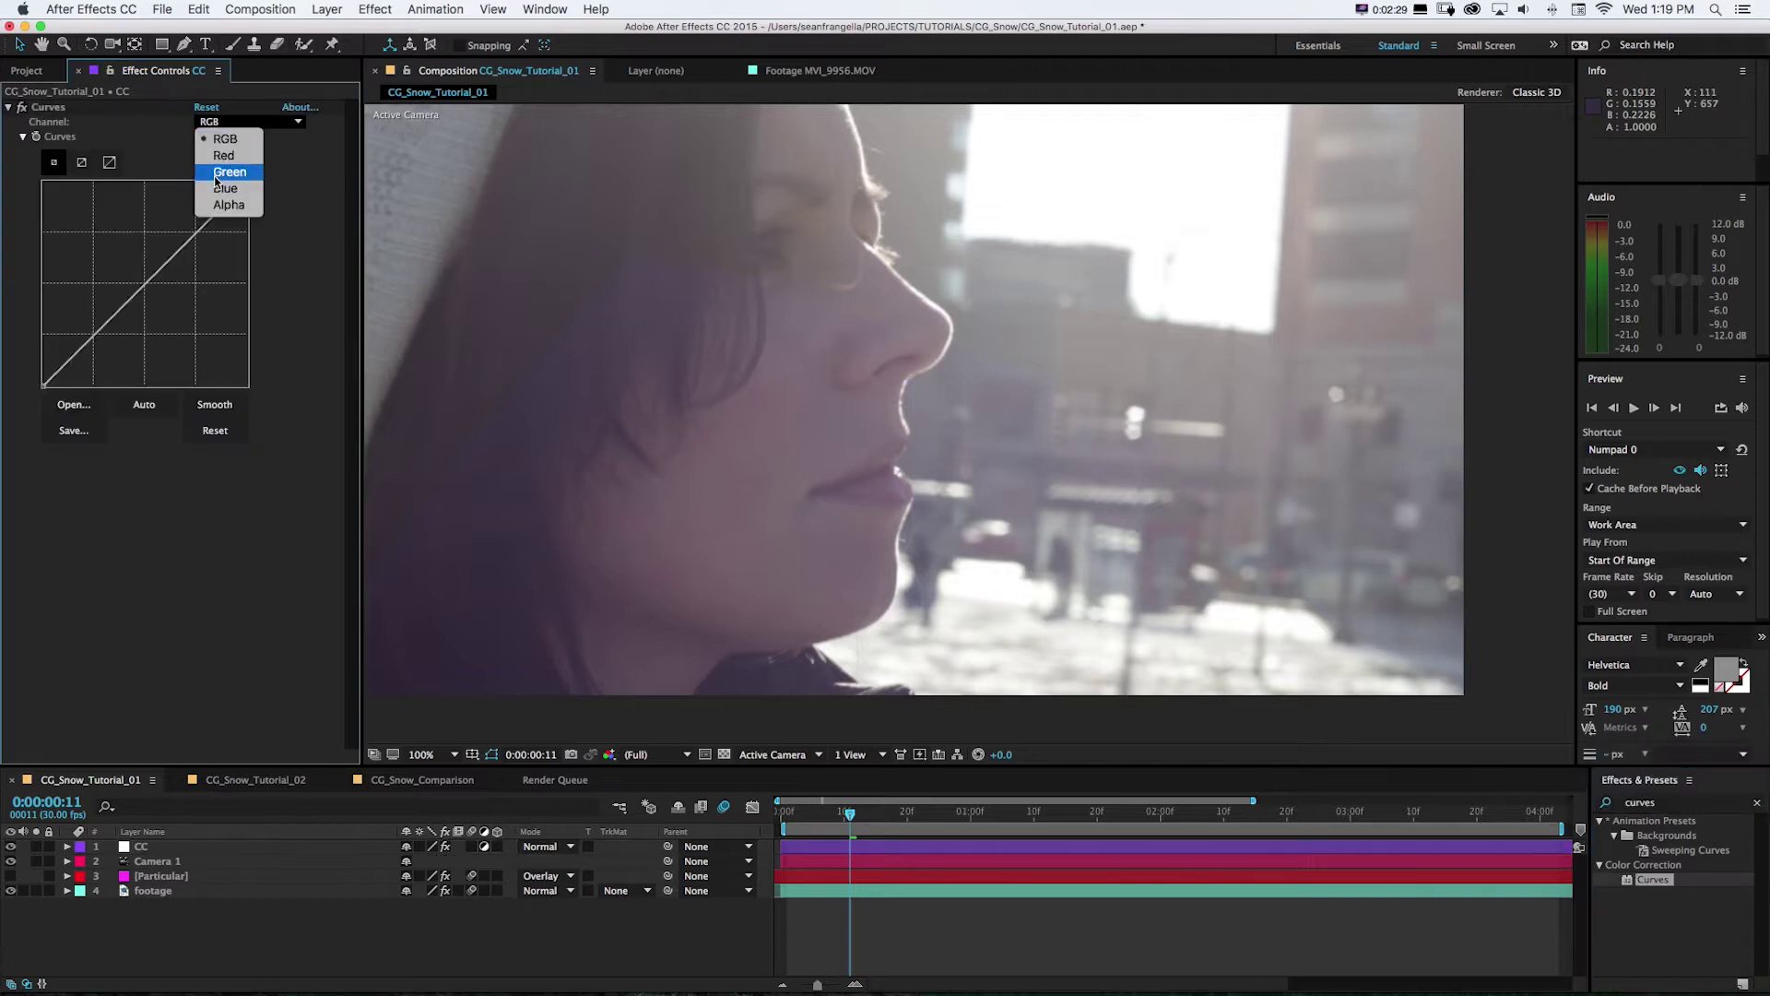
{"action": "mouse_move", "coordinate": [154, 270]}
{"action": "left_mouse_down"}
{"action": "mouse_move", "coordinate": [175, 317]}
{"action": "mouse_move", "coordinate": [137, 281]}
{"action": "left_mouse_up"}
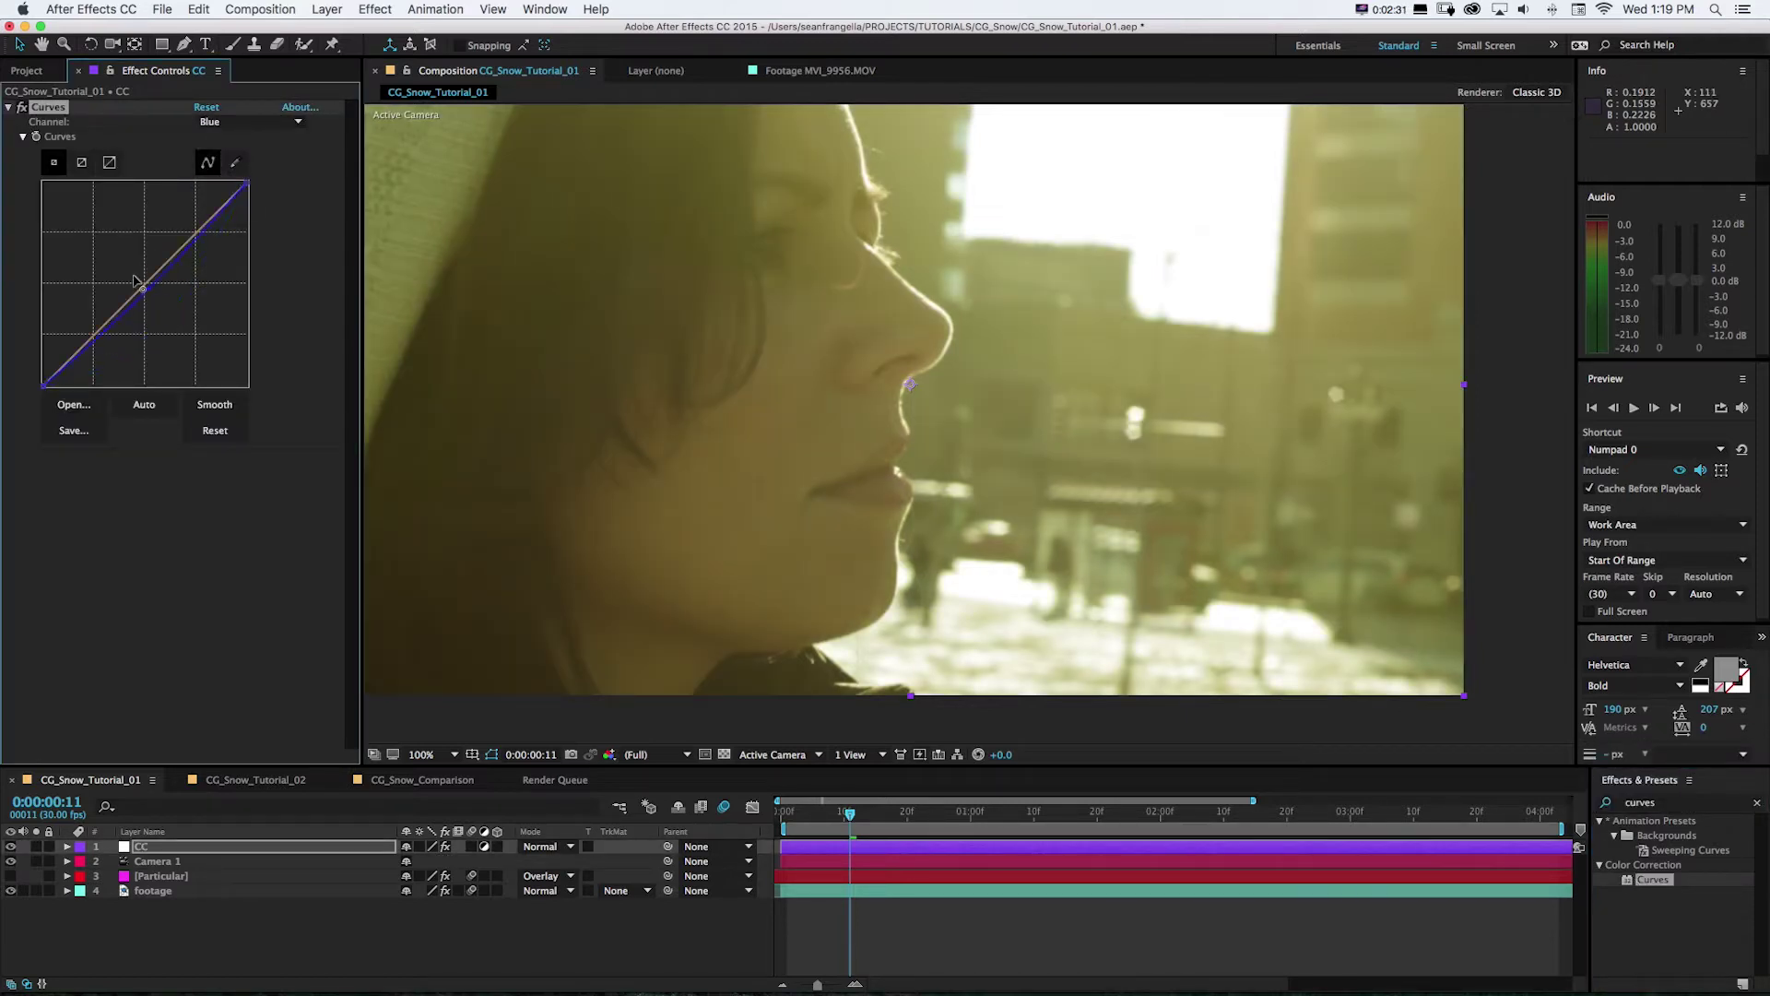
{"action": "key", "text": "Delete"}
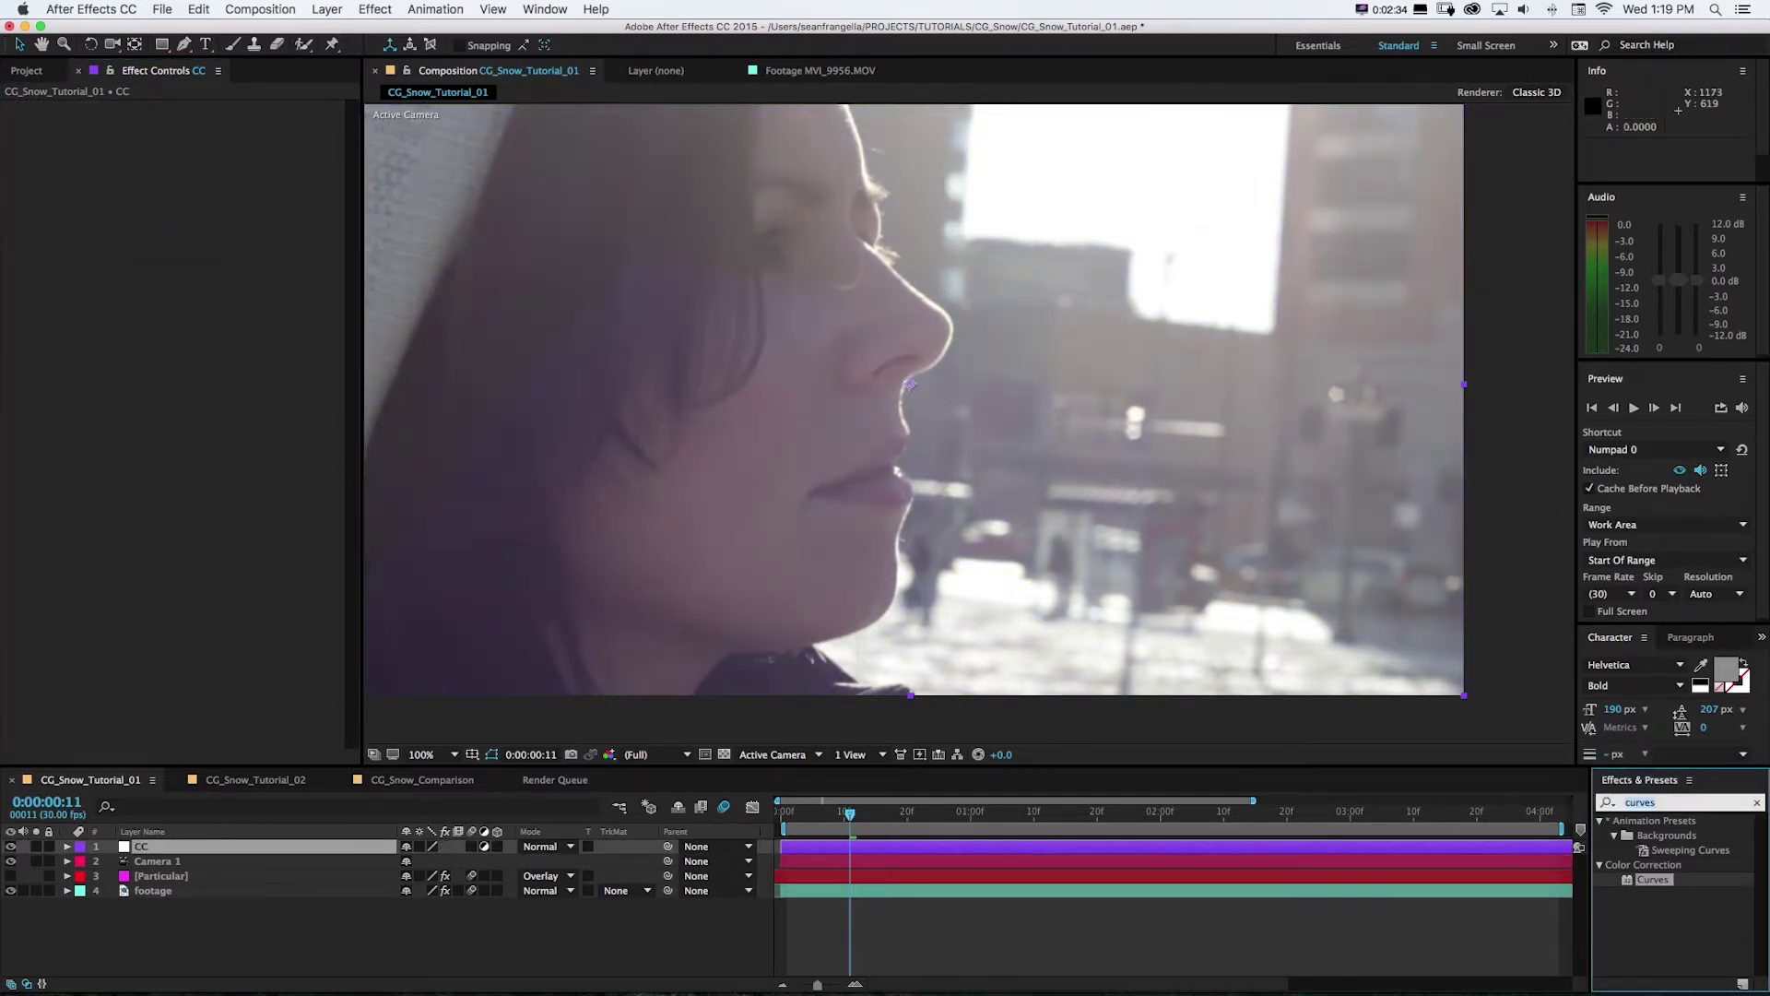
{"action": "left_click", "coordinate": [1659, 803]}
{"action": "type", "text": "hue"}
{"action": "left_click_drag", "start_coordinate": [1665, 894], "coordinate": [211, 260]}
{"action": "left_click_drag", "start_coordinate": [213, 197], "coordinate": [186, 195]}
{"action": "key", "text": "Delete"}
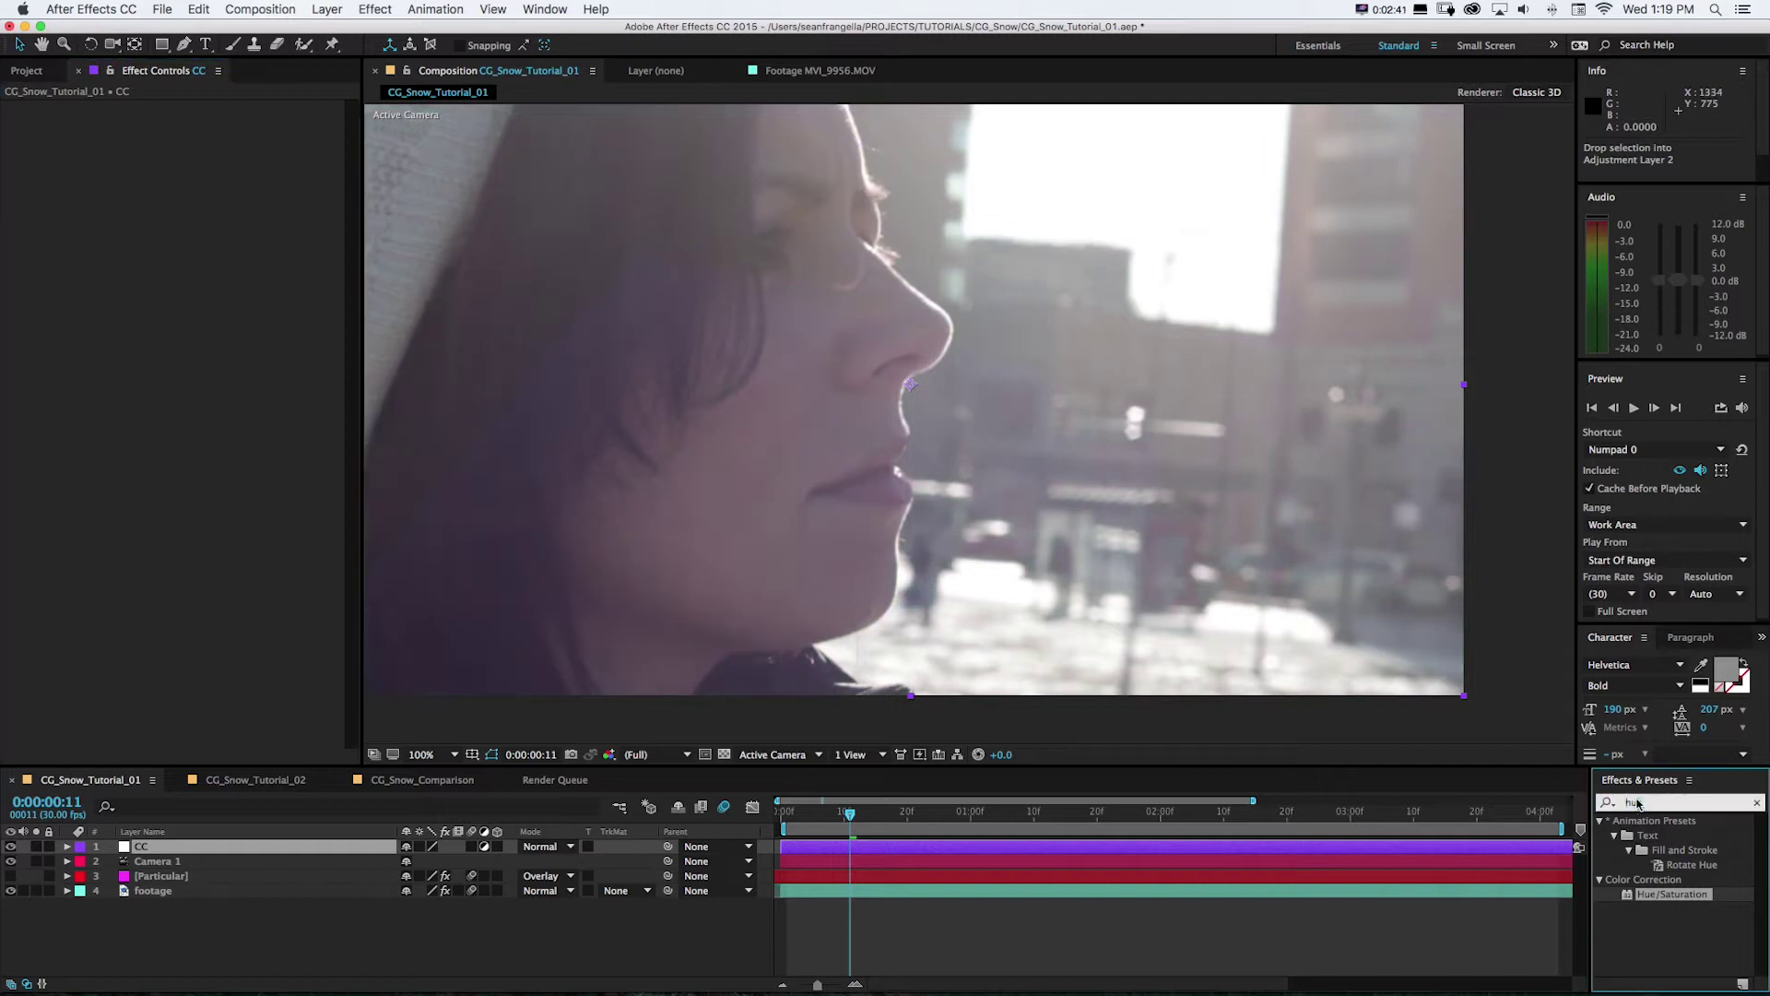
Apply Lumetri Color to the CC layer with Basic Correction expanded, then move to Photoshop
{"action": "type", "text": "lumetric"}
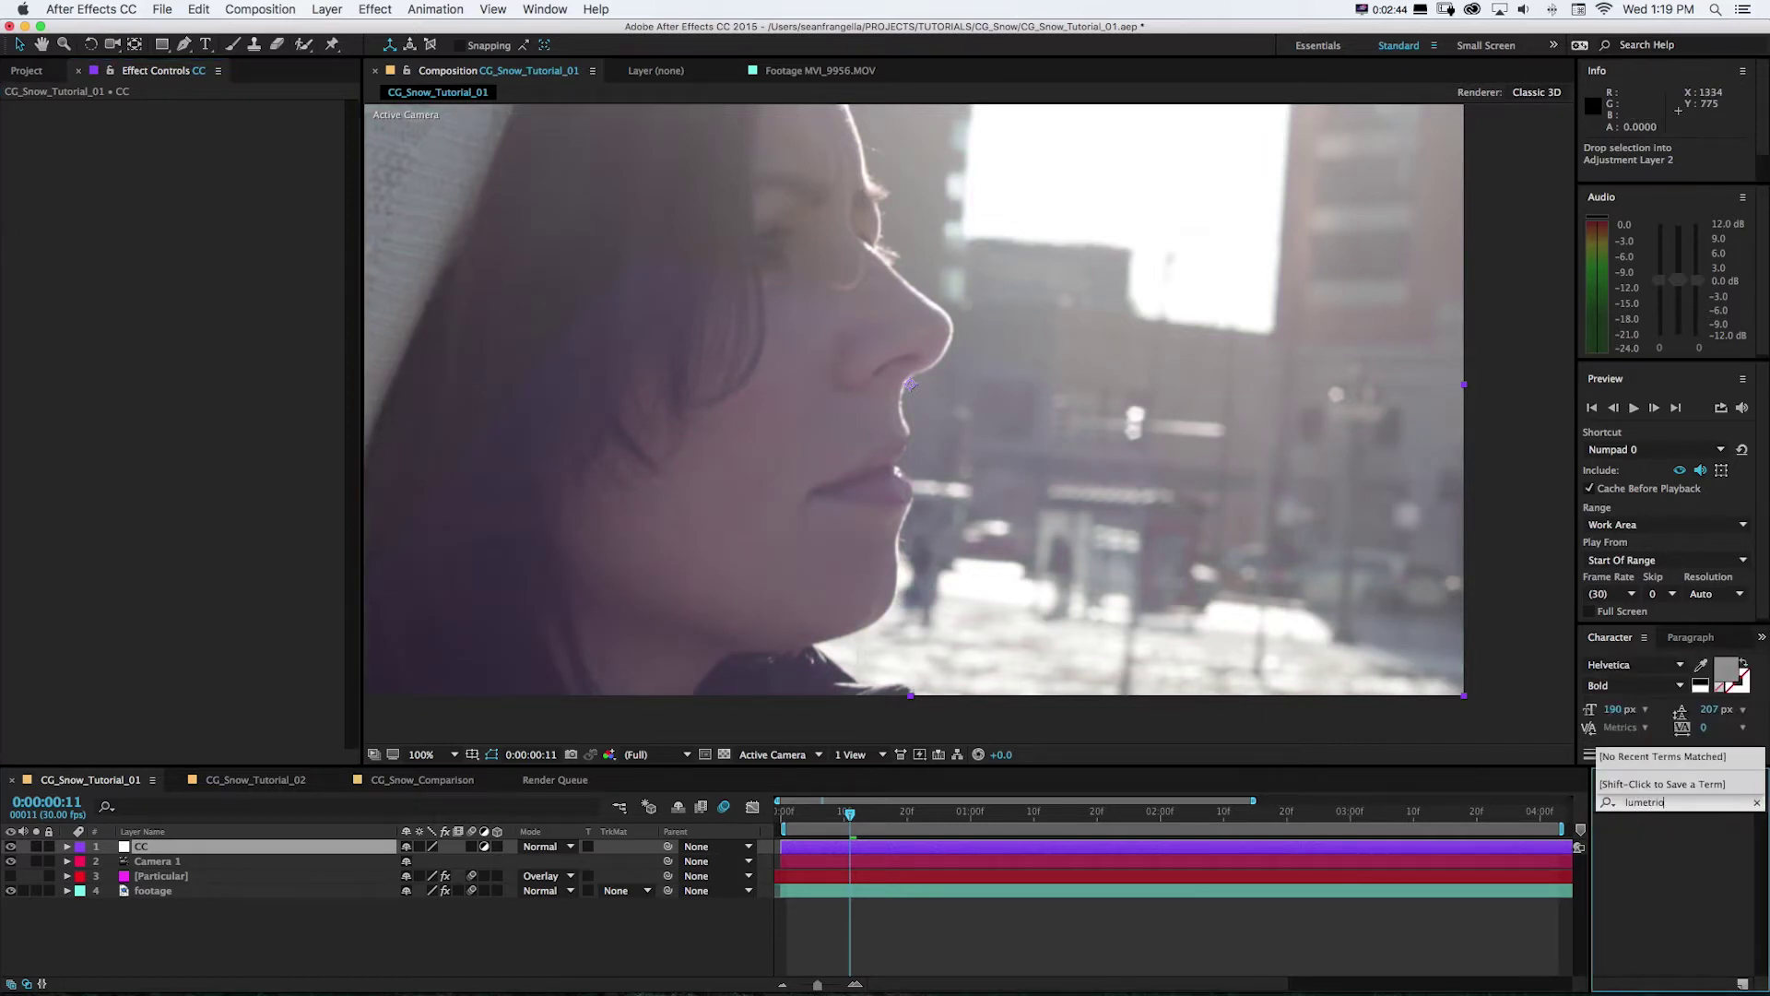
{"action": "key", "text": "BackSpace"}
{"action": "left_click_drag", "start_coordinate": [1669, 835], "coordinate": [81, 347]}
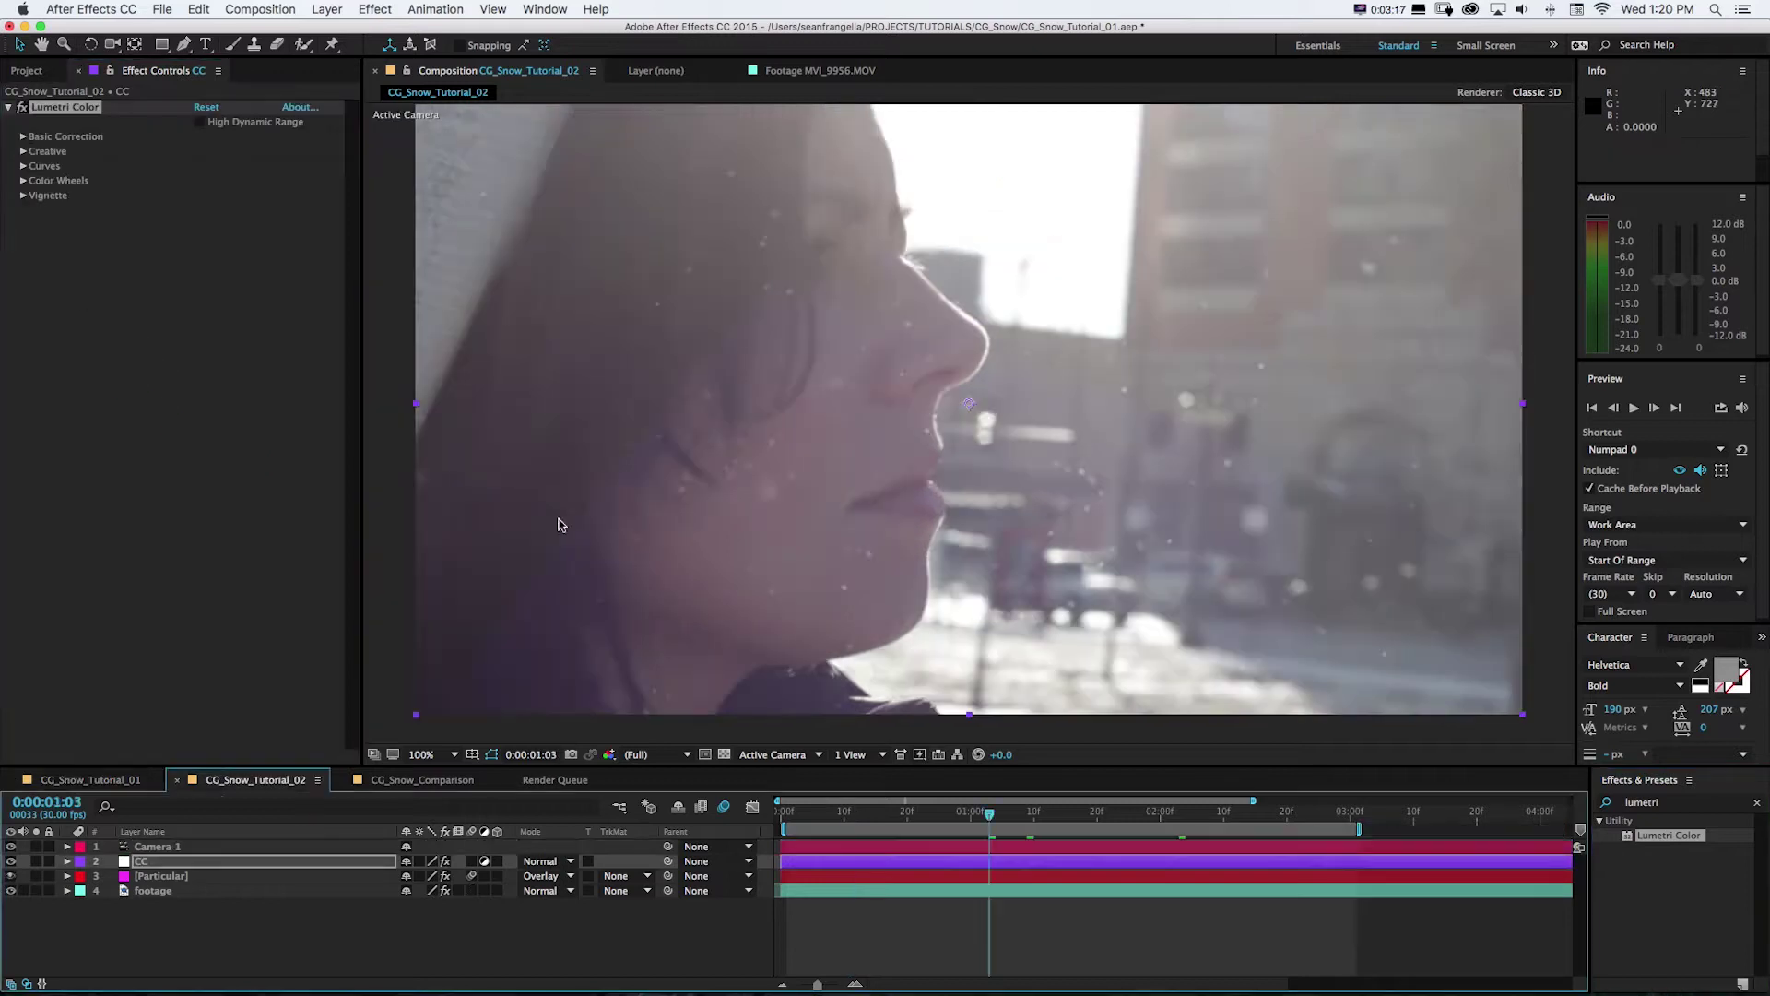
{"action": "left_click", "coordinate": [24, 137]}
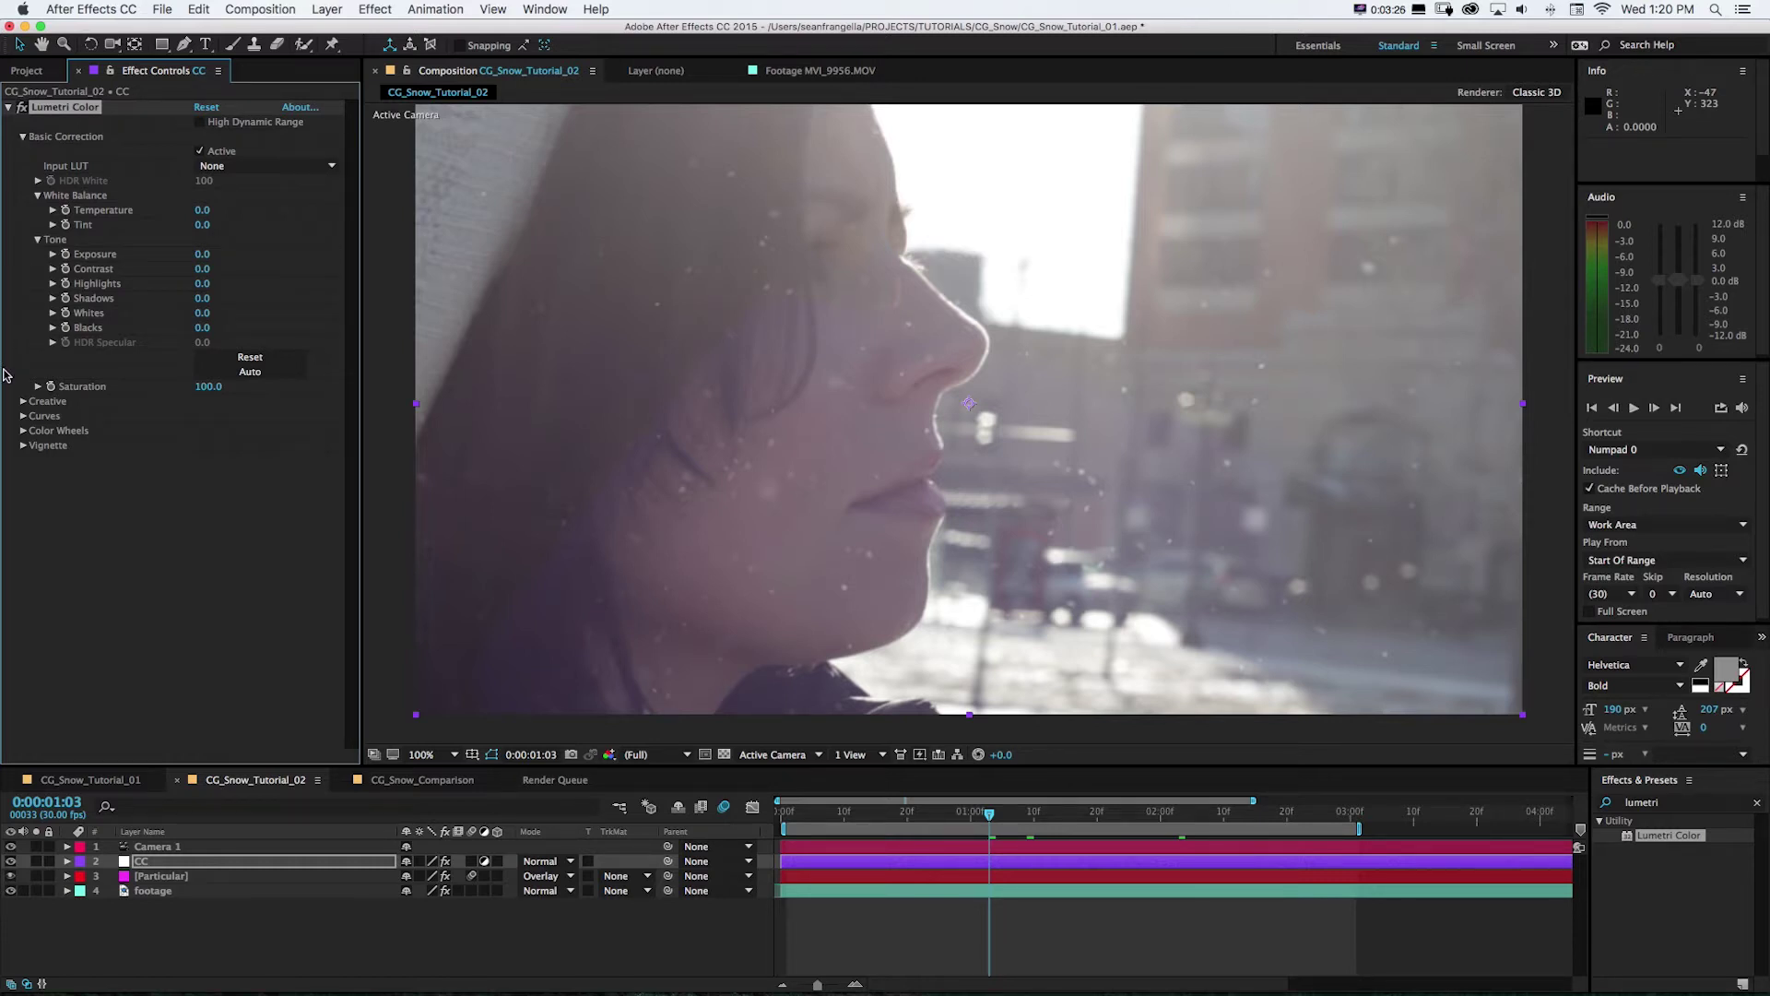
{"action": "key", "text": "super+Tab"}
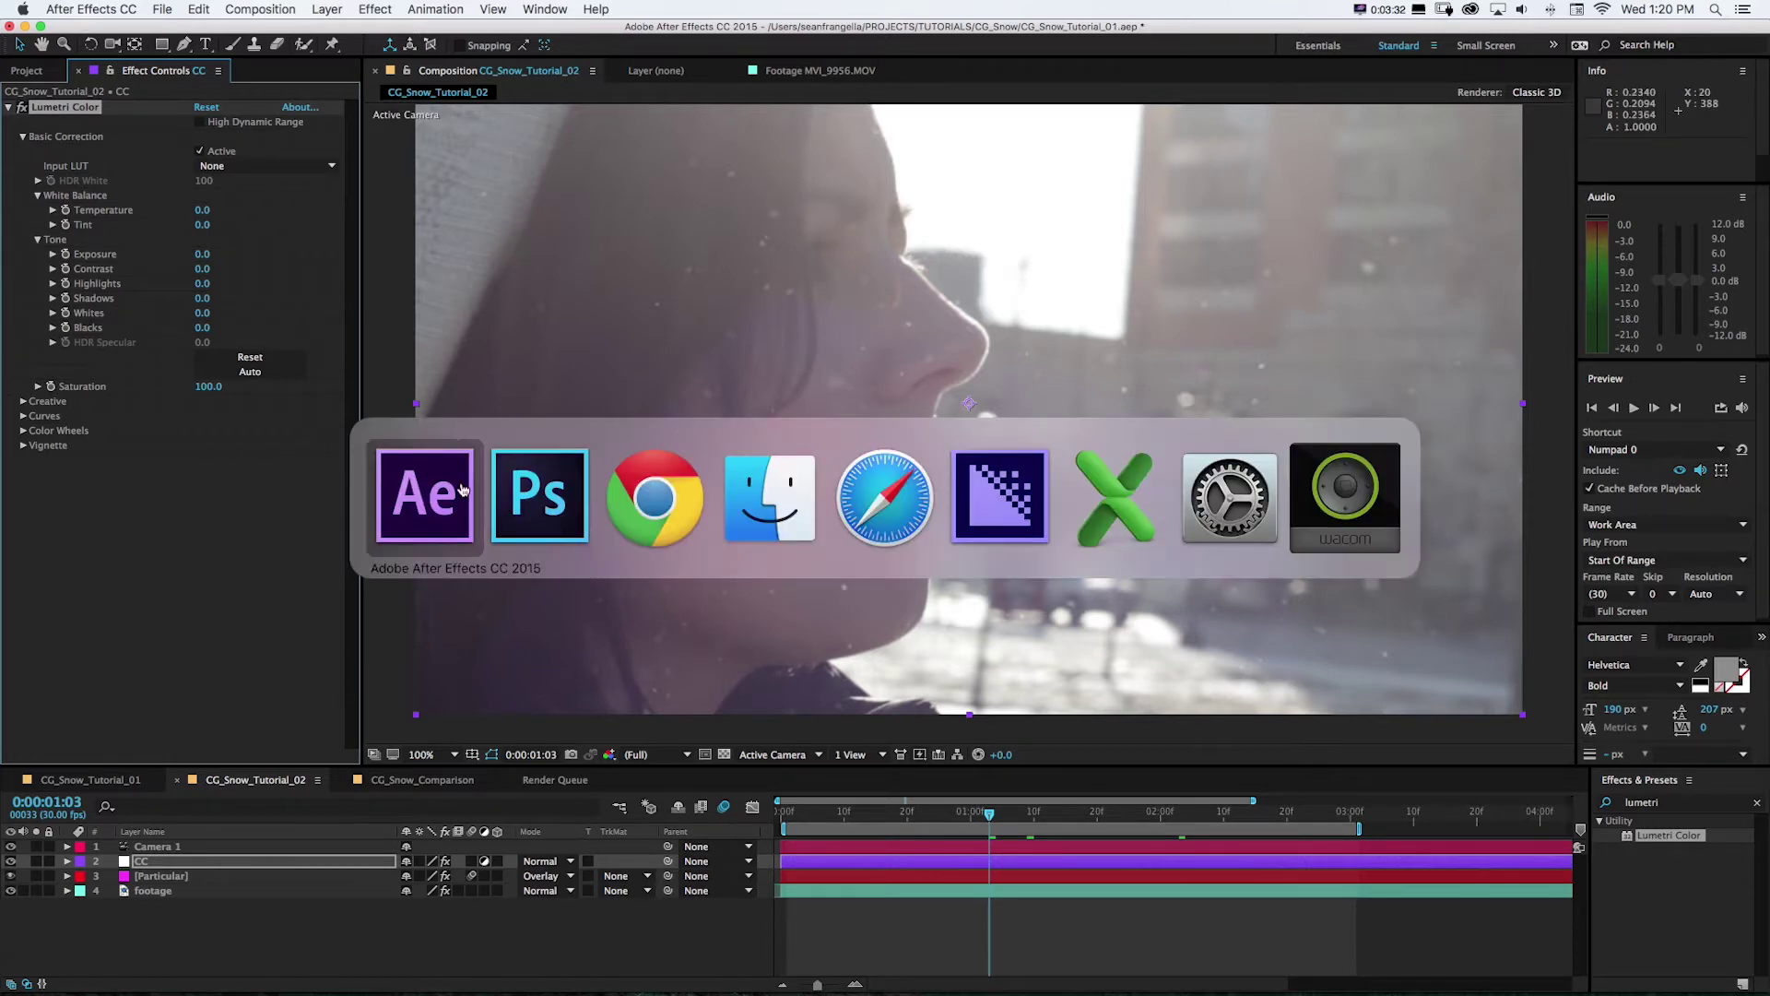
{"action": "left_click", "coordinate": [519, 510]}
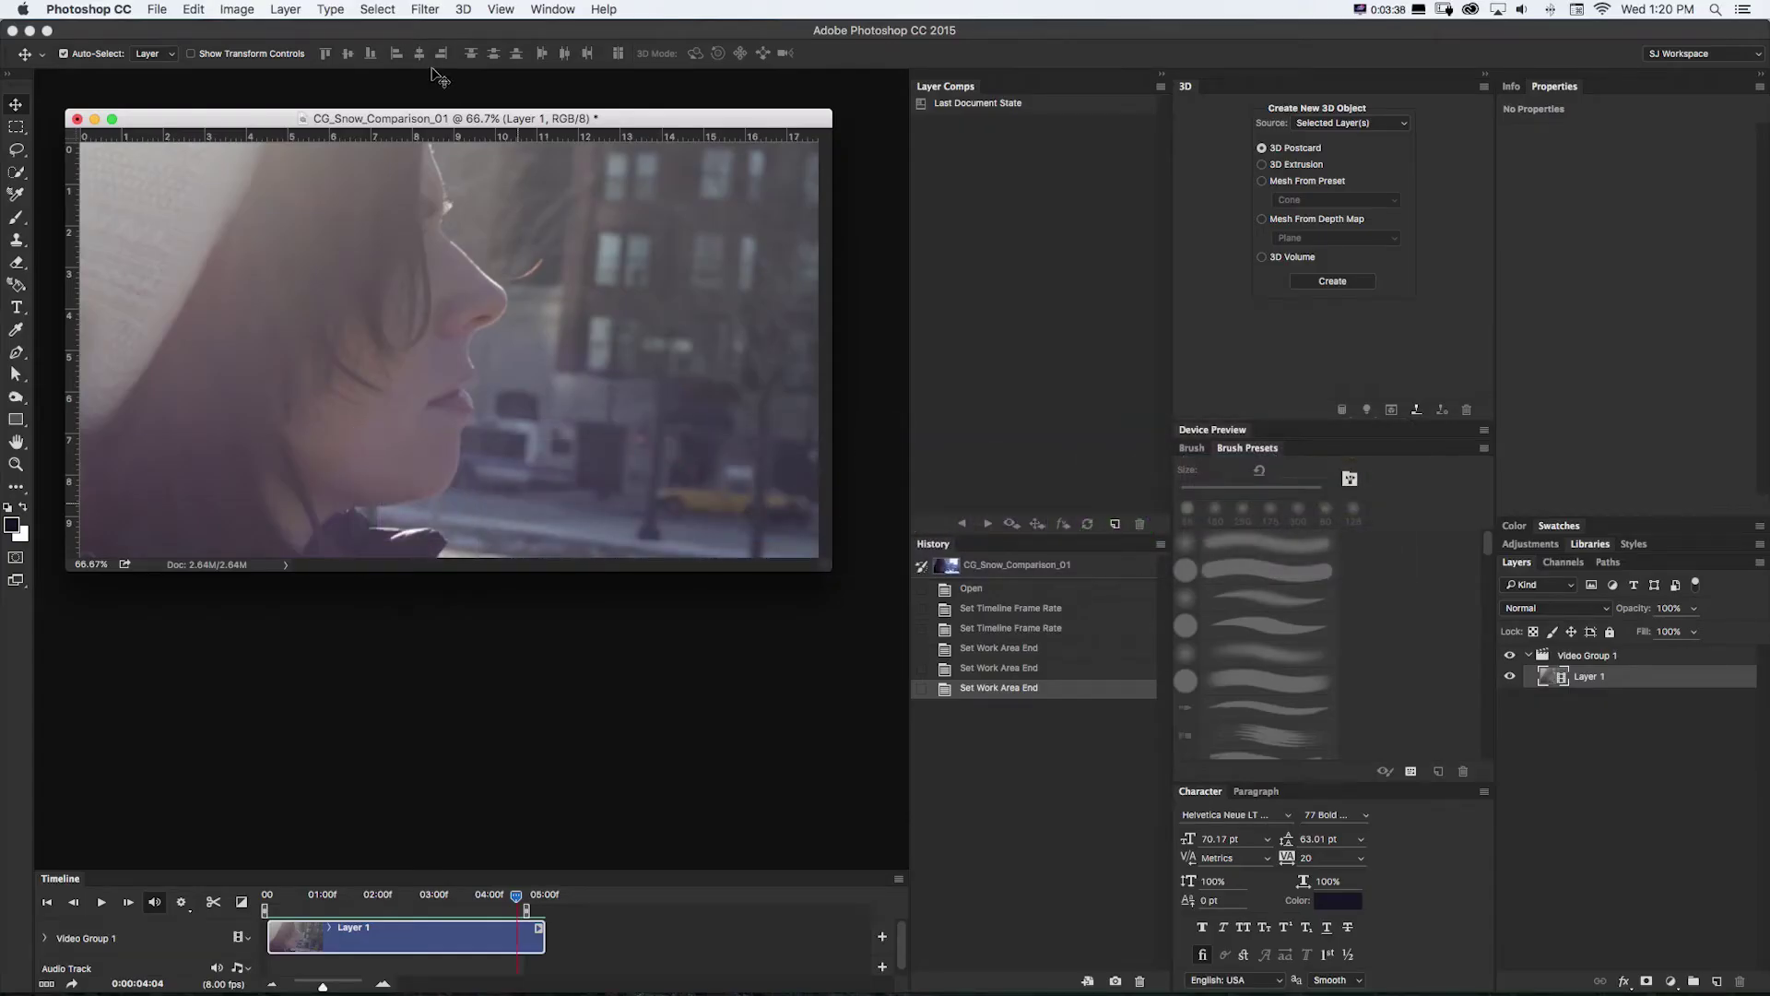
Paste the copied frame as a new layer and apply the Camera Raw Filter
{"action": "key", "text": "super+v"}
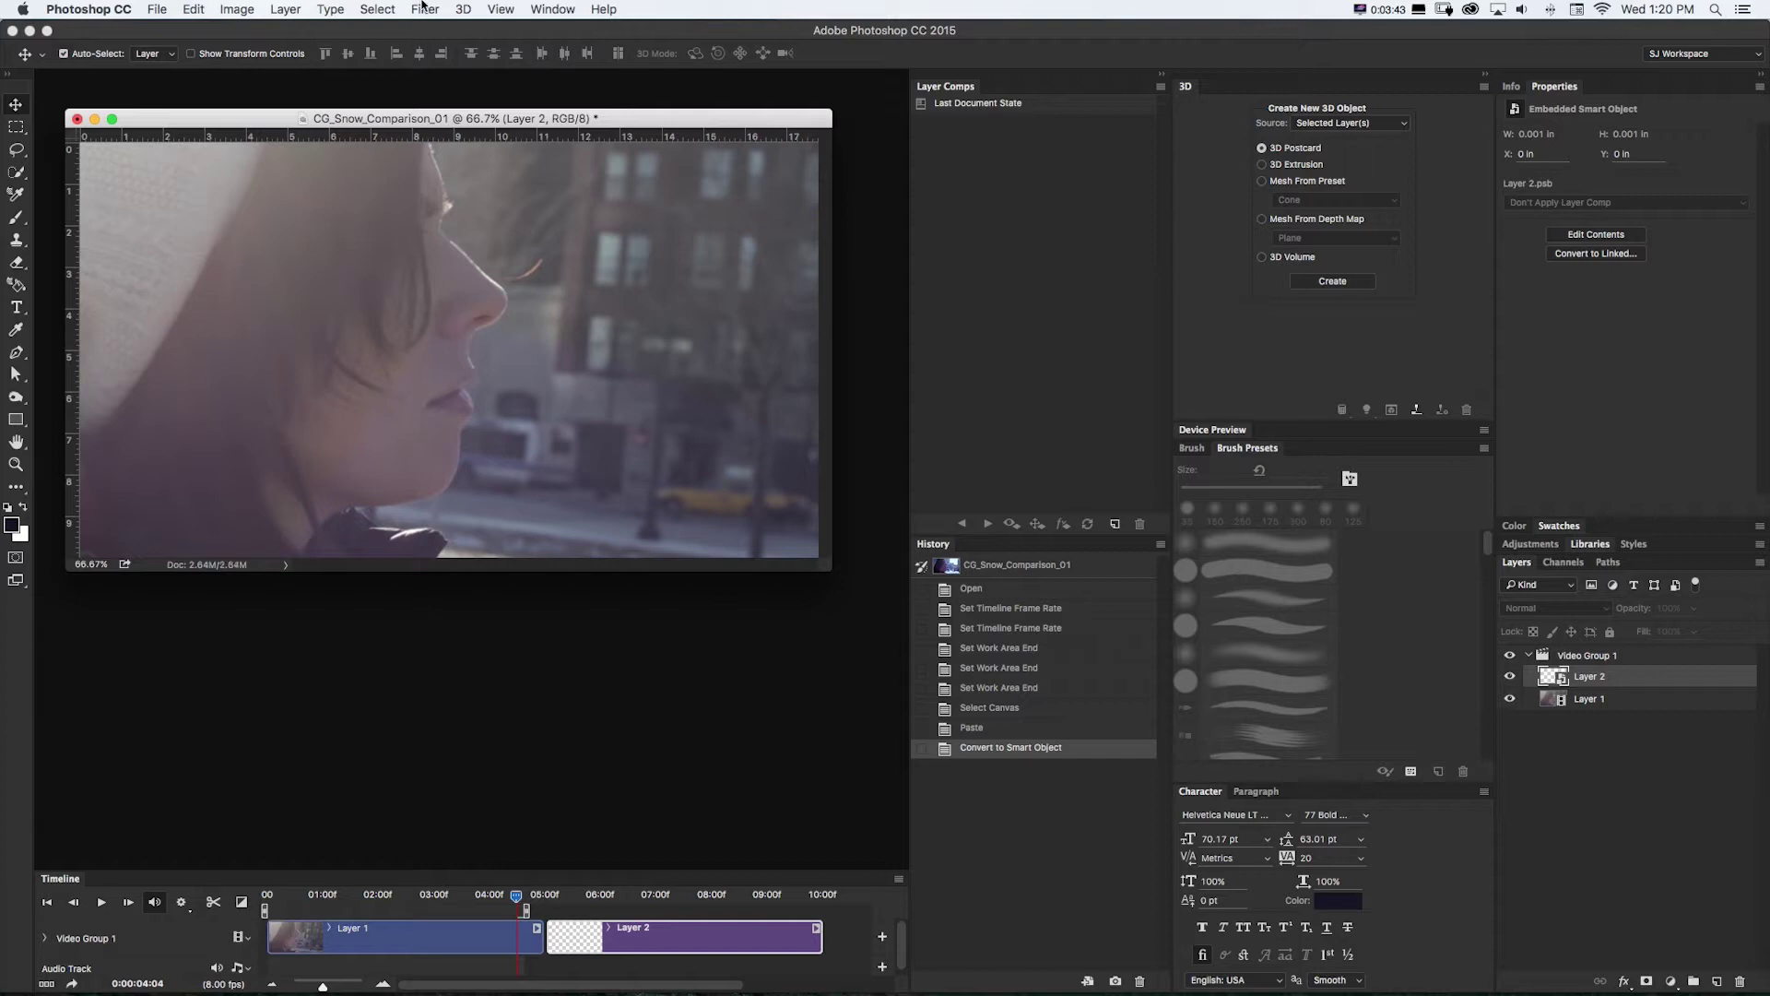
{"action": "left_click", "coordinate": [378, 9]}
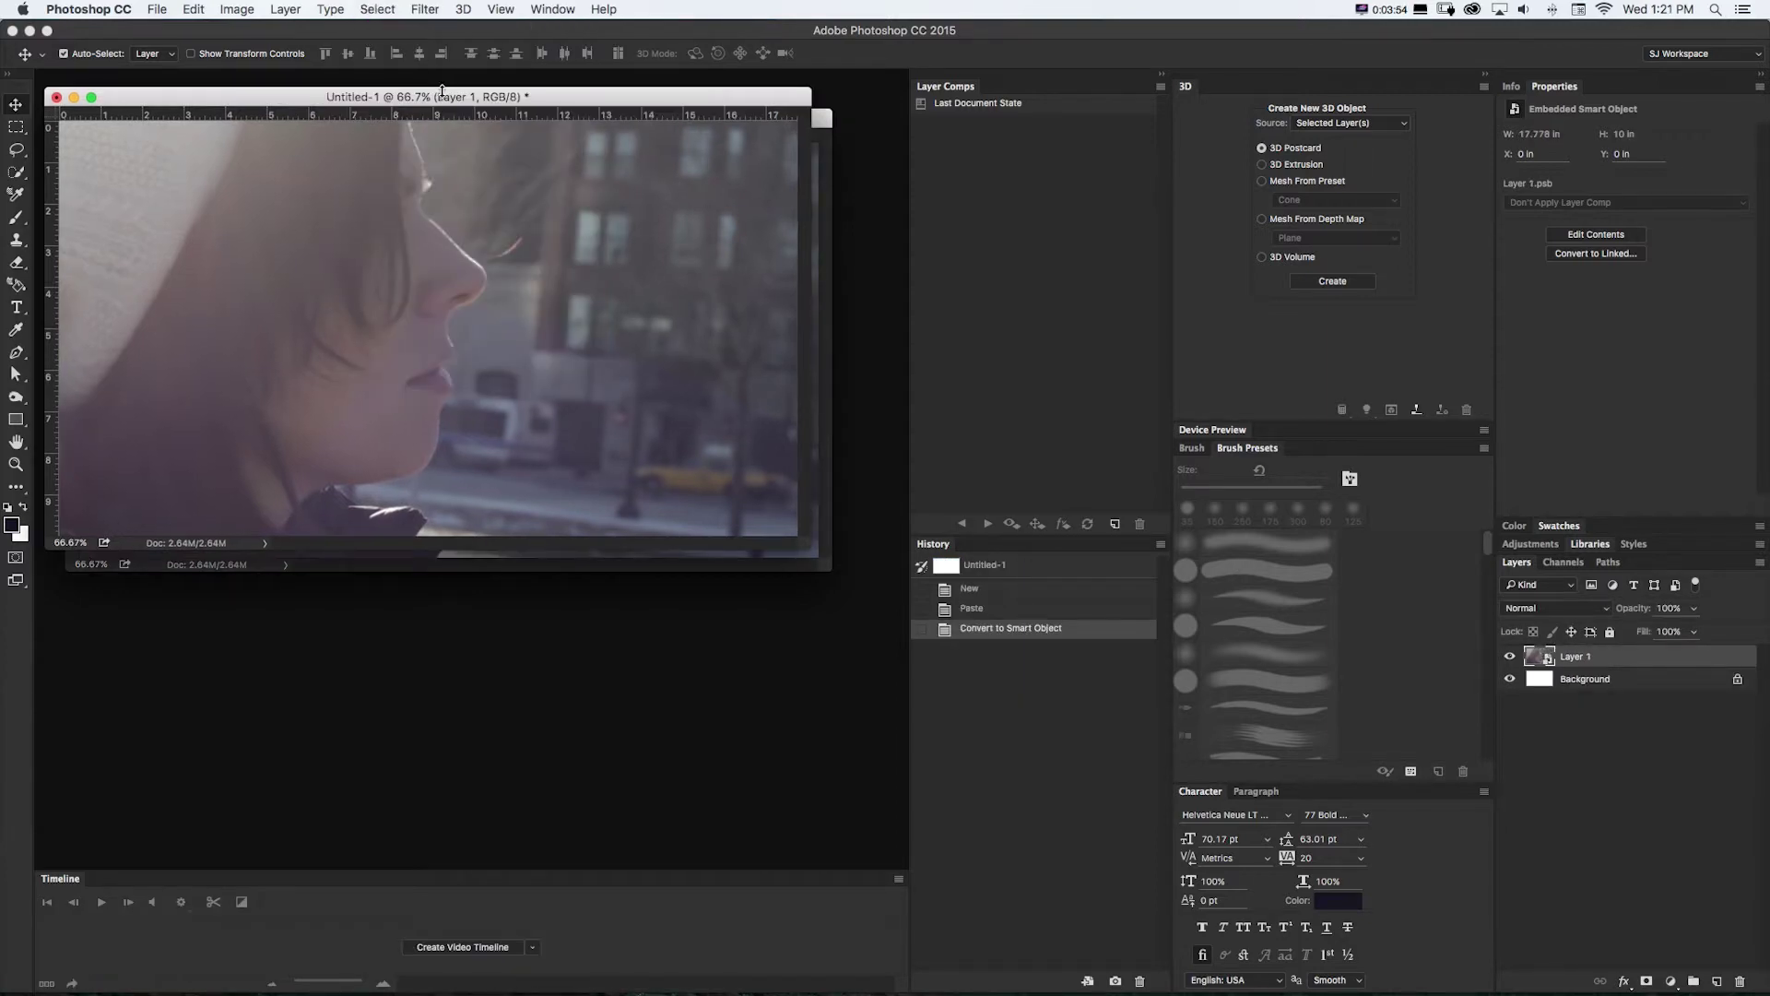
{"action": "left_click_drag", "start_coordinate": [443, 93], "coordinate": [451, 137]}
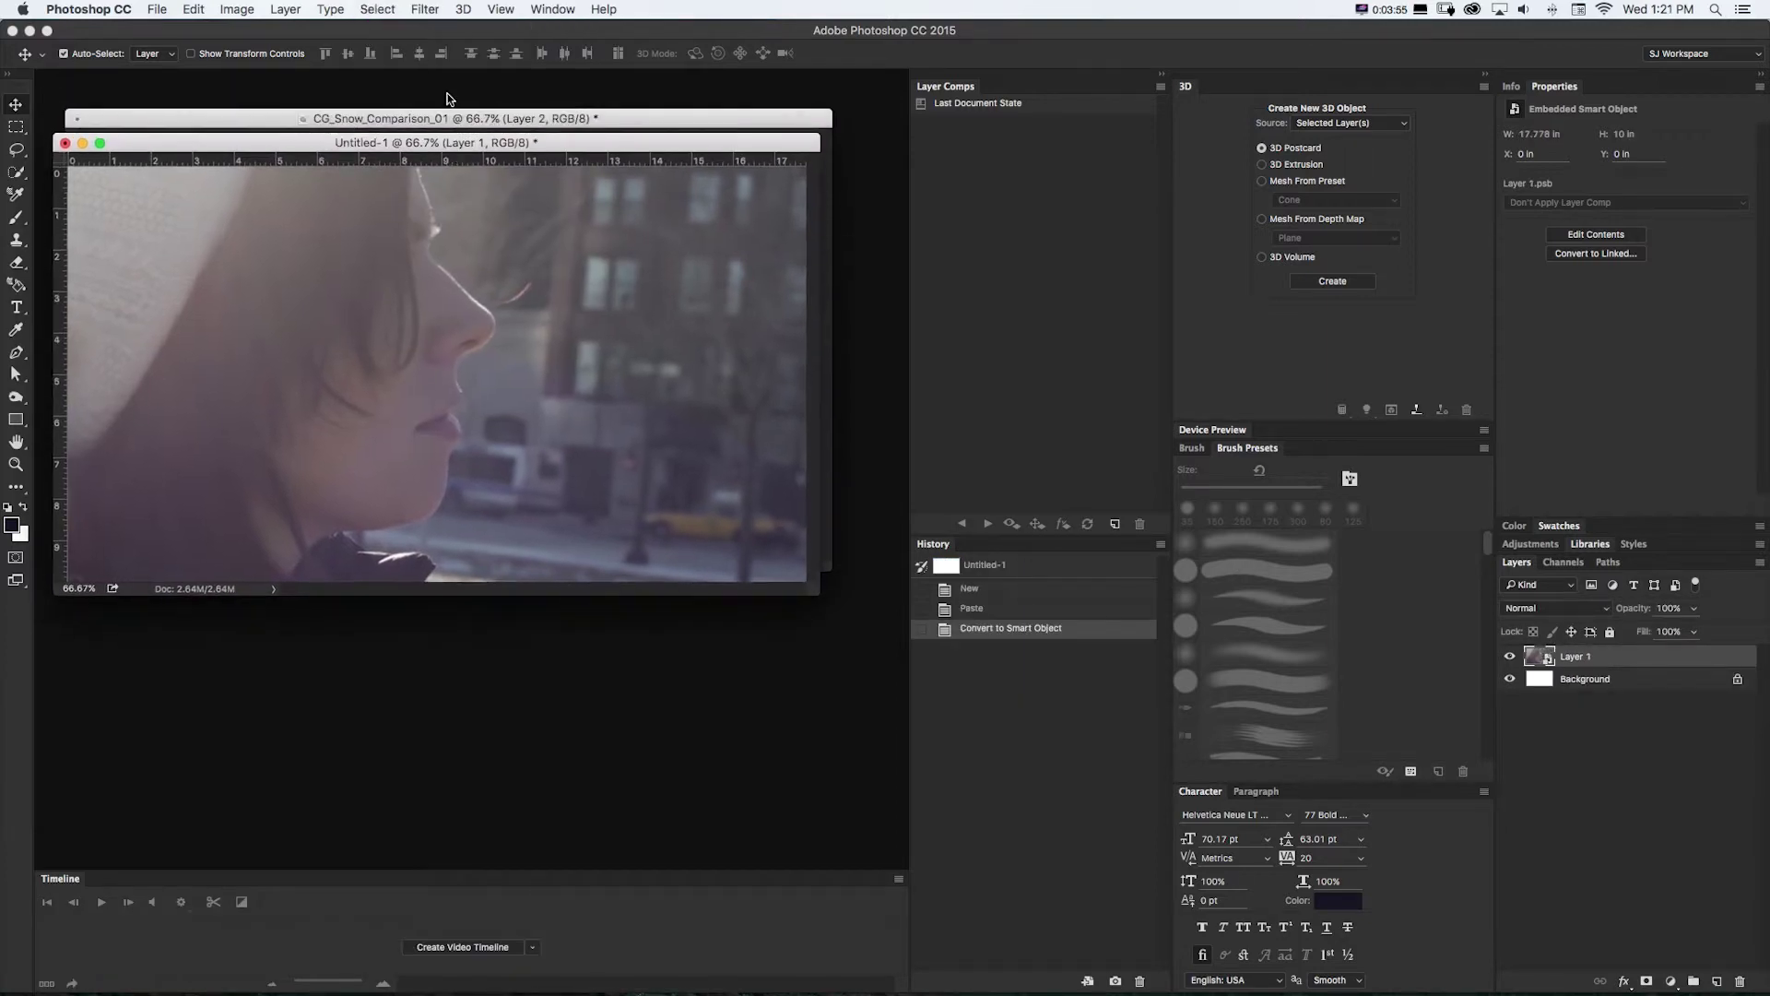
{"action": "left_click", "coordinate": [425, 9]}
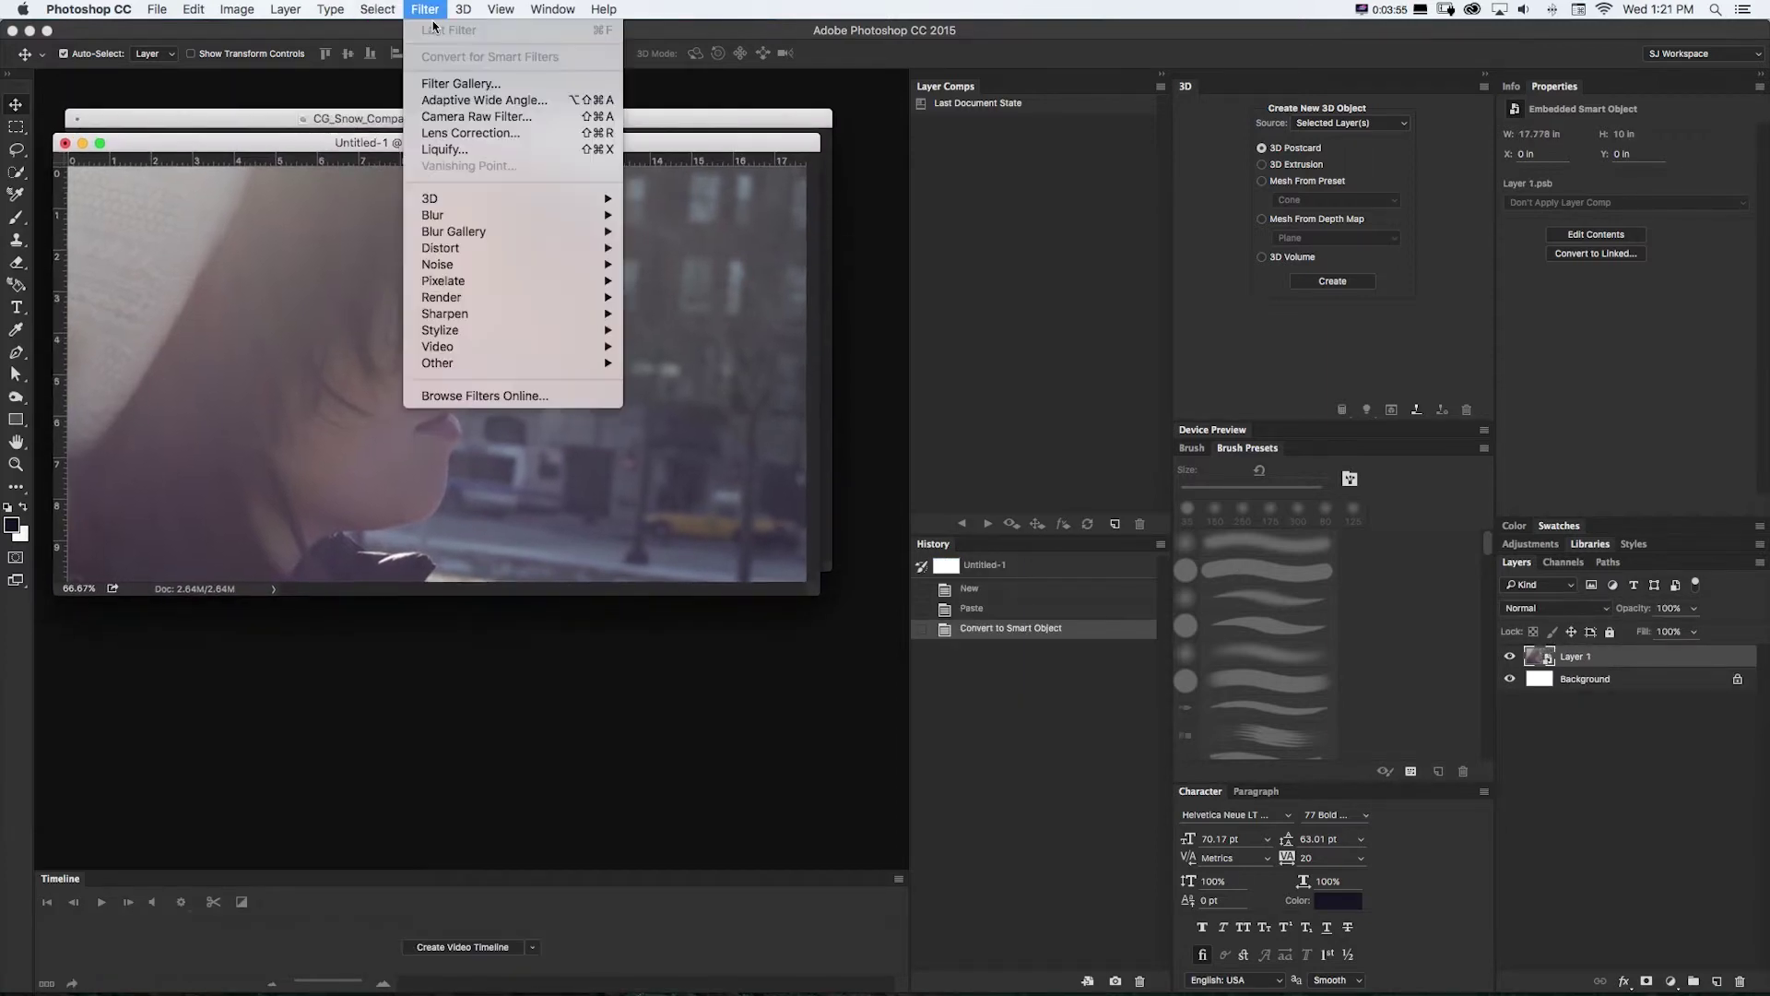
{"action": "left_click", "coordinate": [445, 117]}
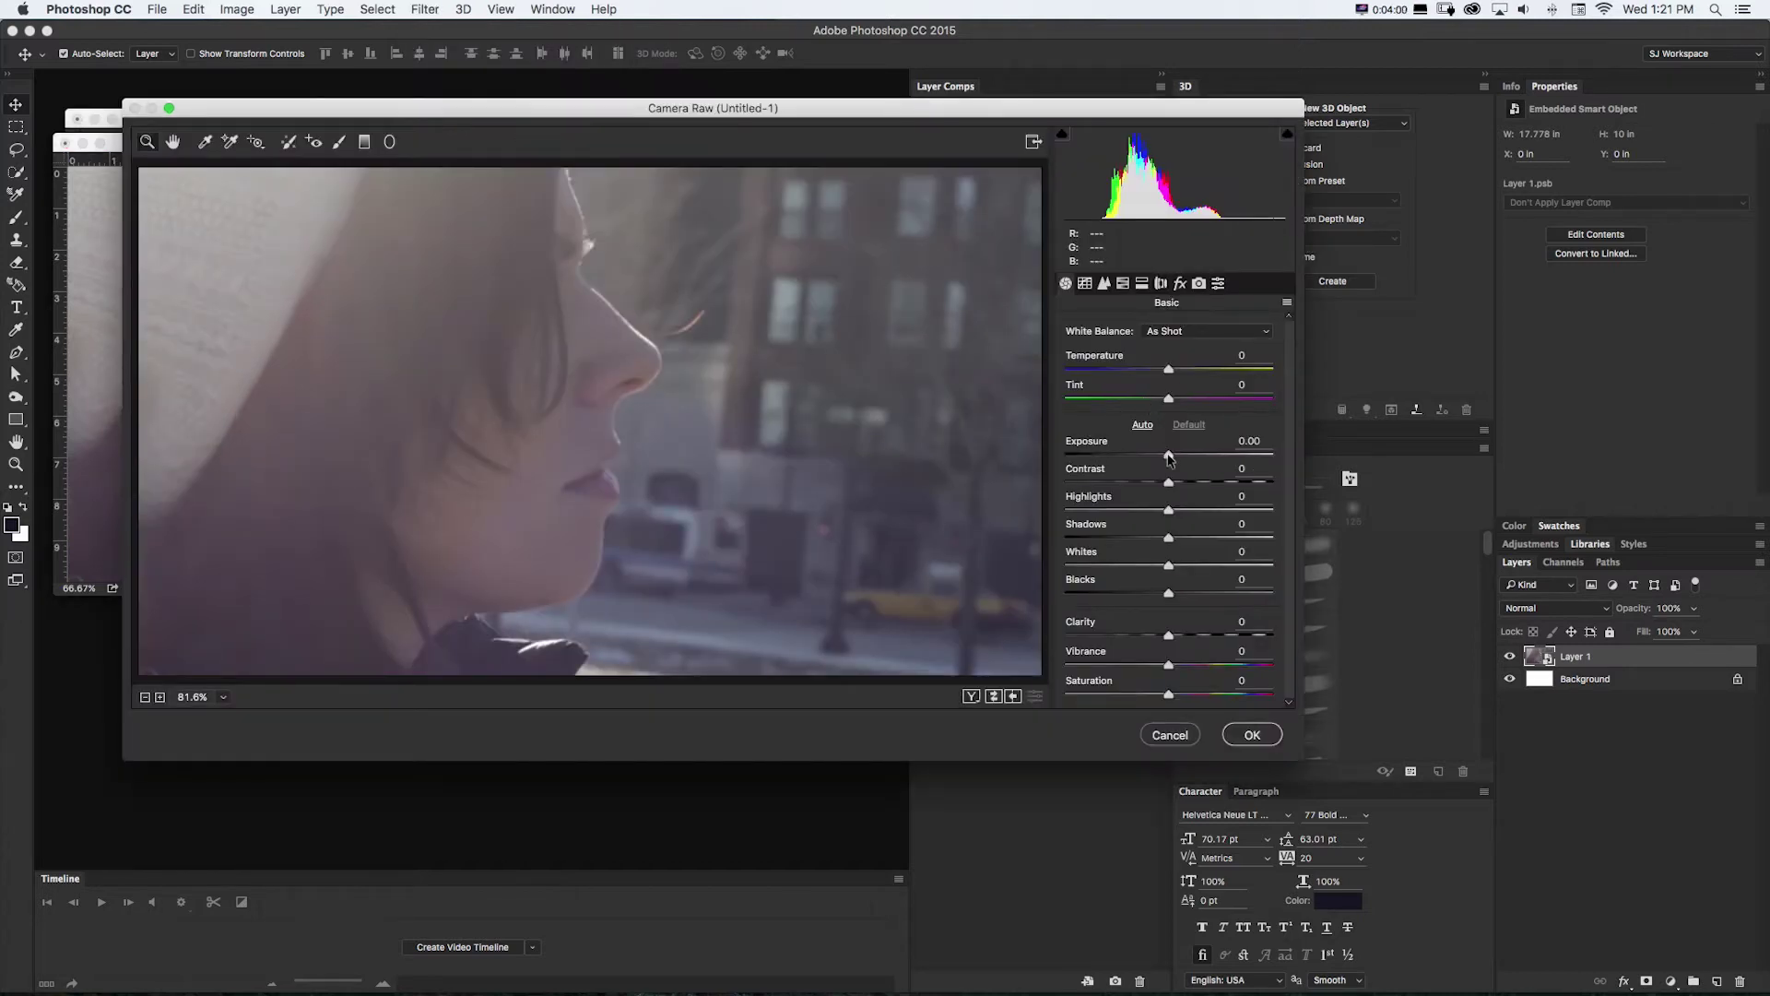
Set Temperature -15, Exposure +0.45 and Clarity +18, check Tone Curve and Detail, then return to After Effects
{"action": "left_click_drag", "start_coordinate": [1298, 768], "coordinate": [1287, 849]}
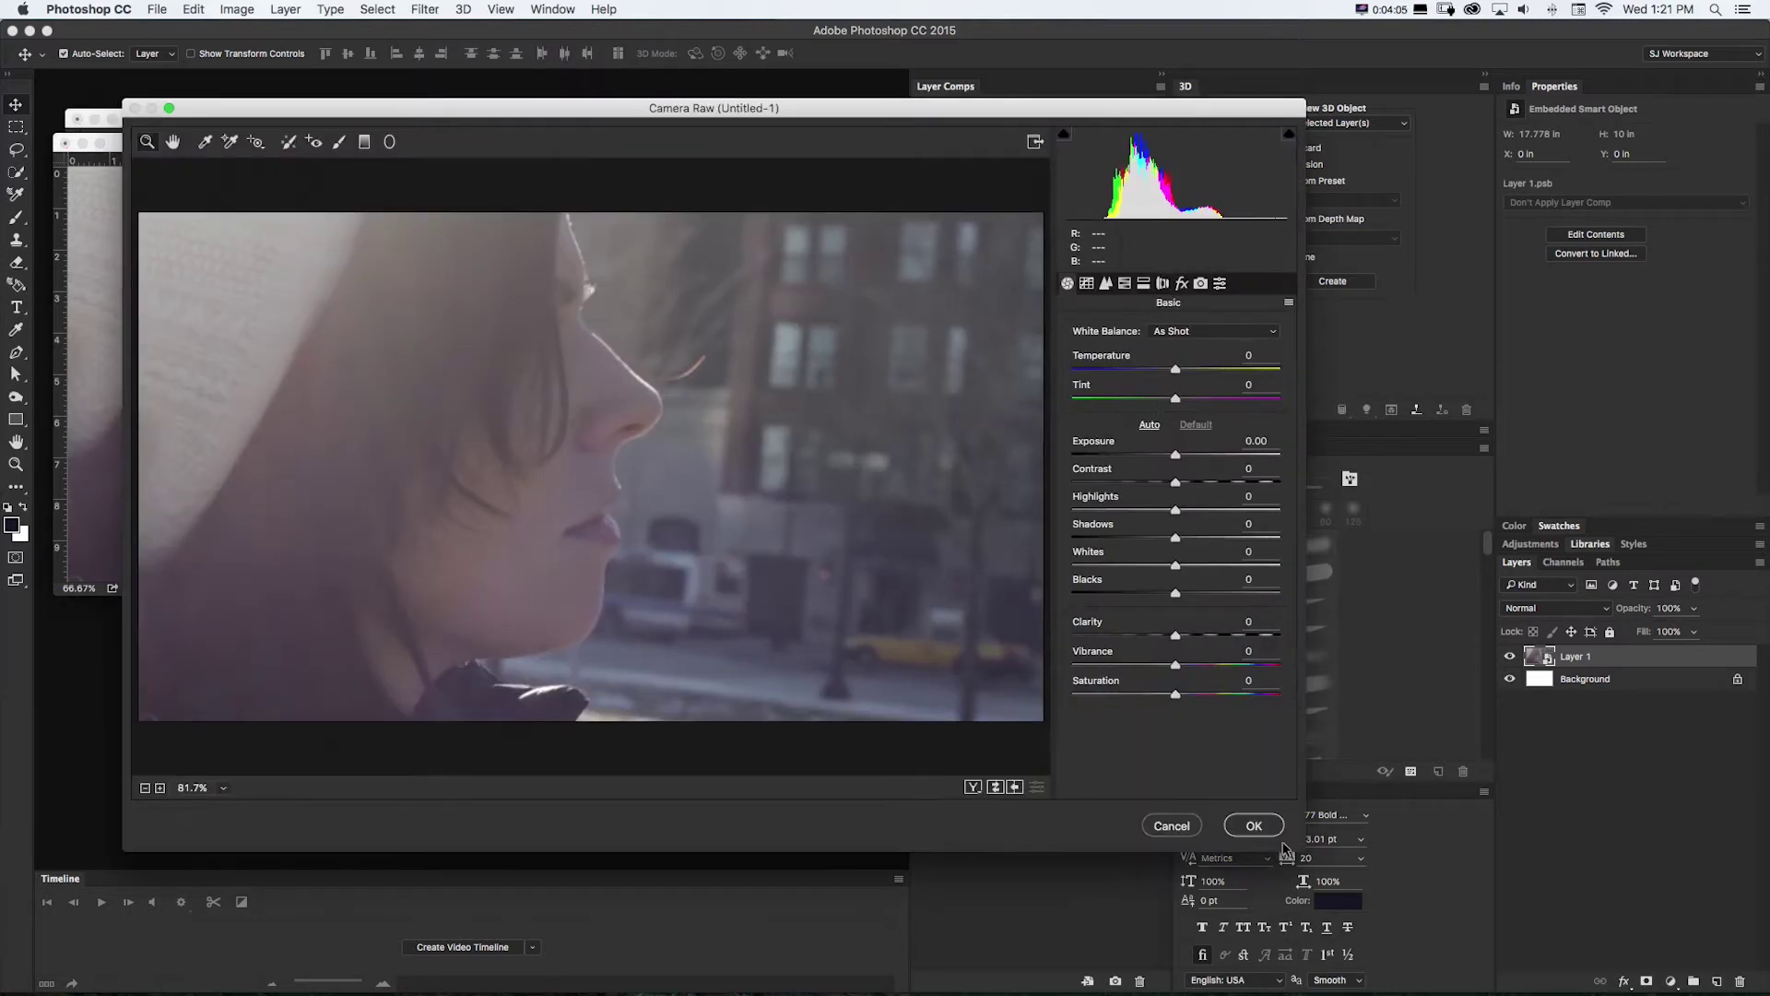
{"action": "left_click_drag", "start_coordinate": [1176, 369], "coordinate": [1160, 369]}
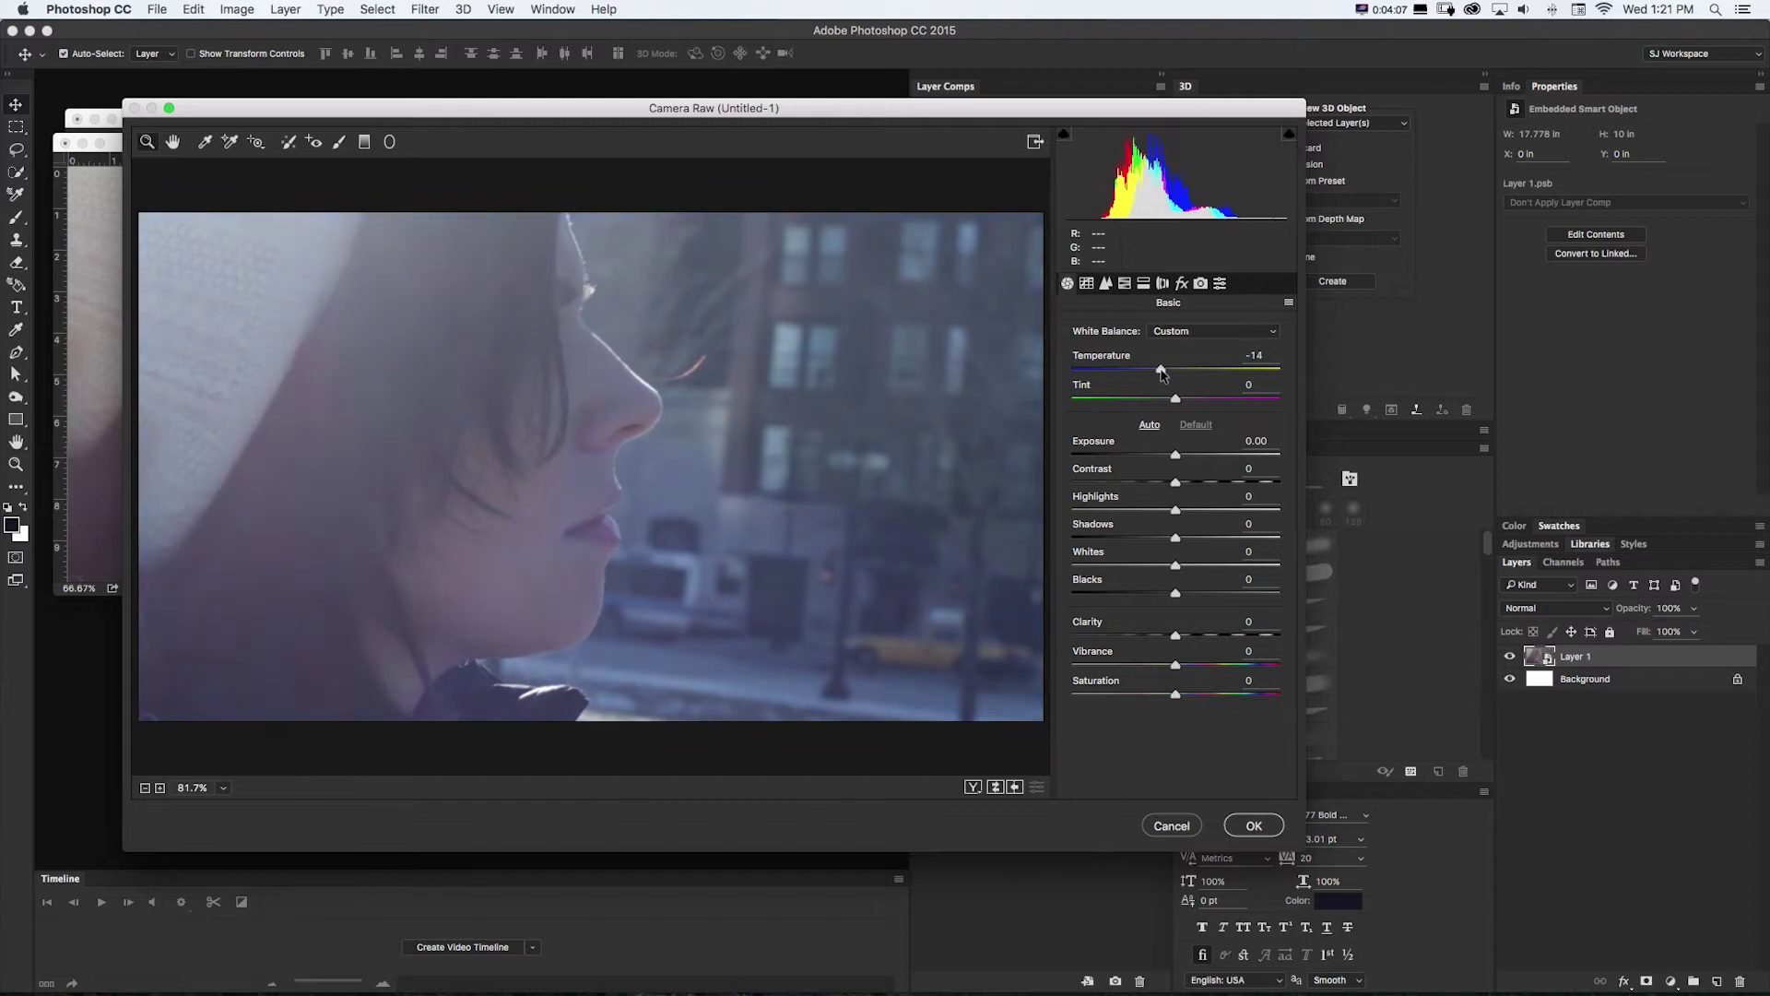
{"action": "left_click_drag", "start_coordinate": [1176, 454], "coordinate": [1185, 454]}
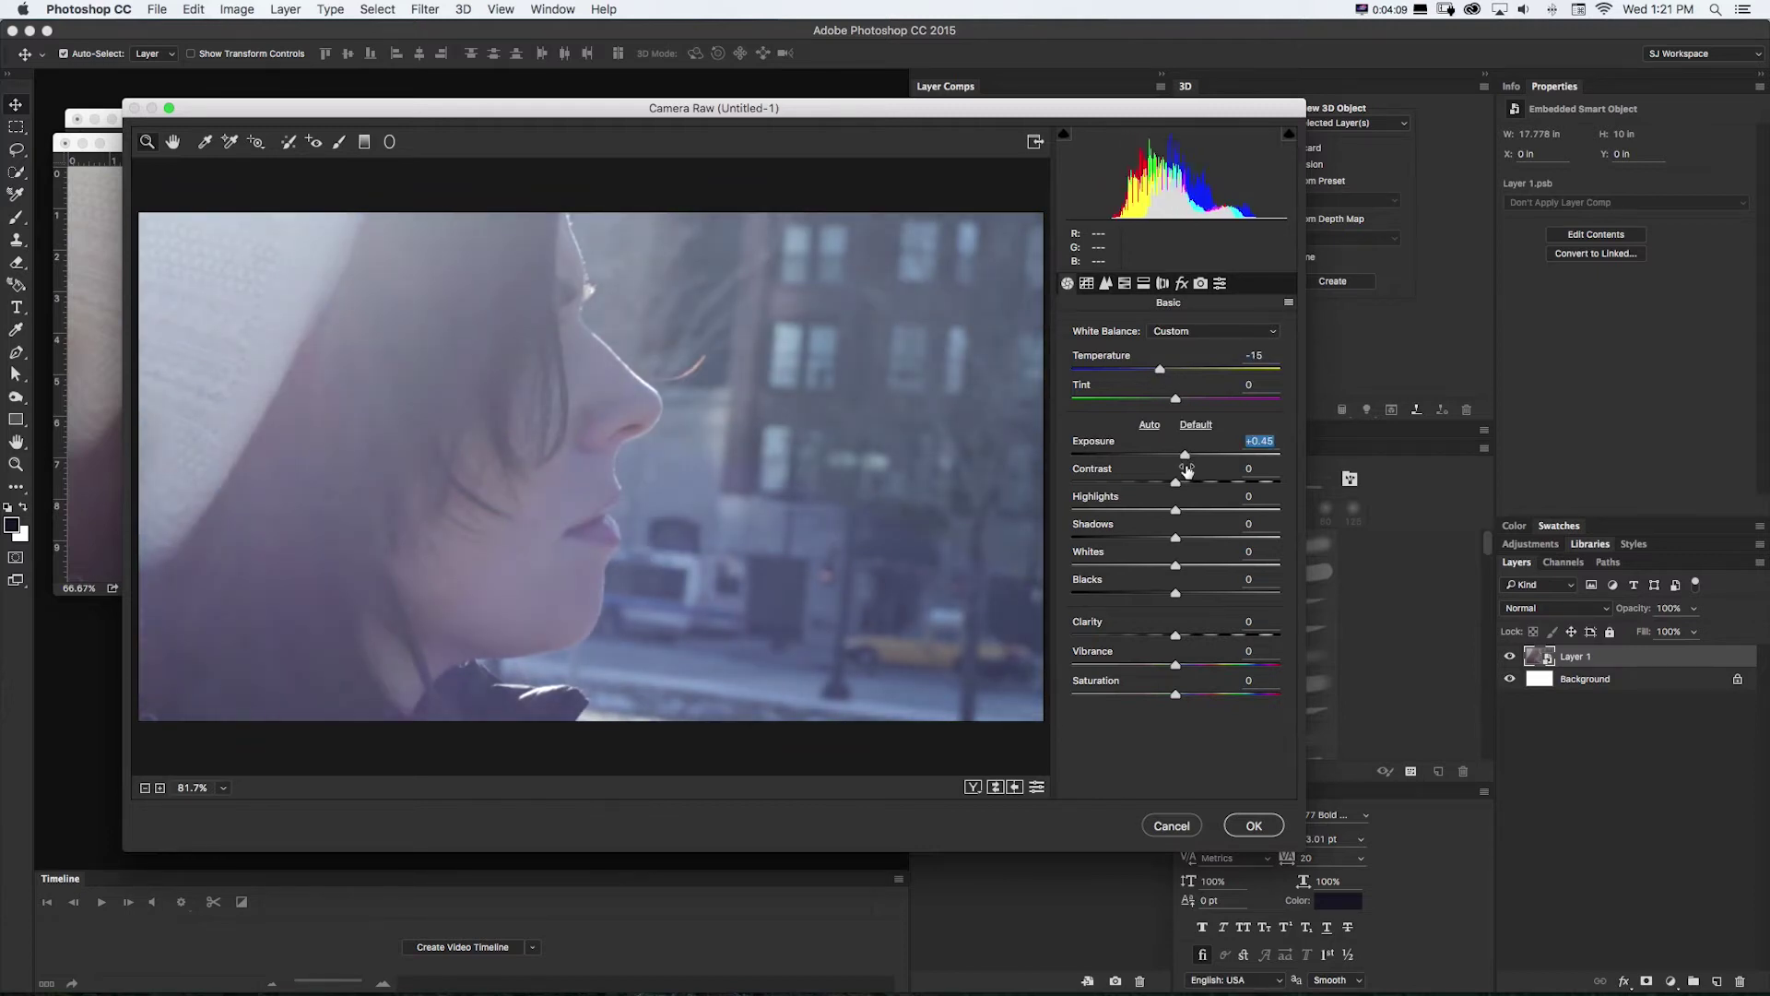
{"action": "left_click_drag", "start_coordinate": [1176, 636], "coordinate": [1193, 636]}
{"action": "left_click", "coordinate": [1087, 284]}
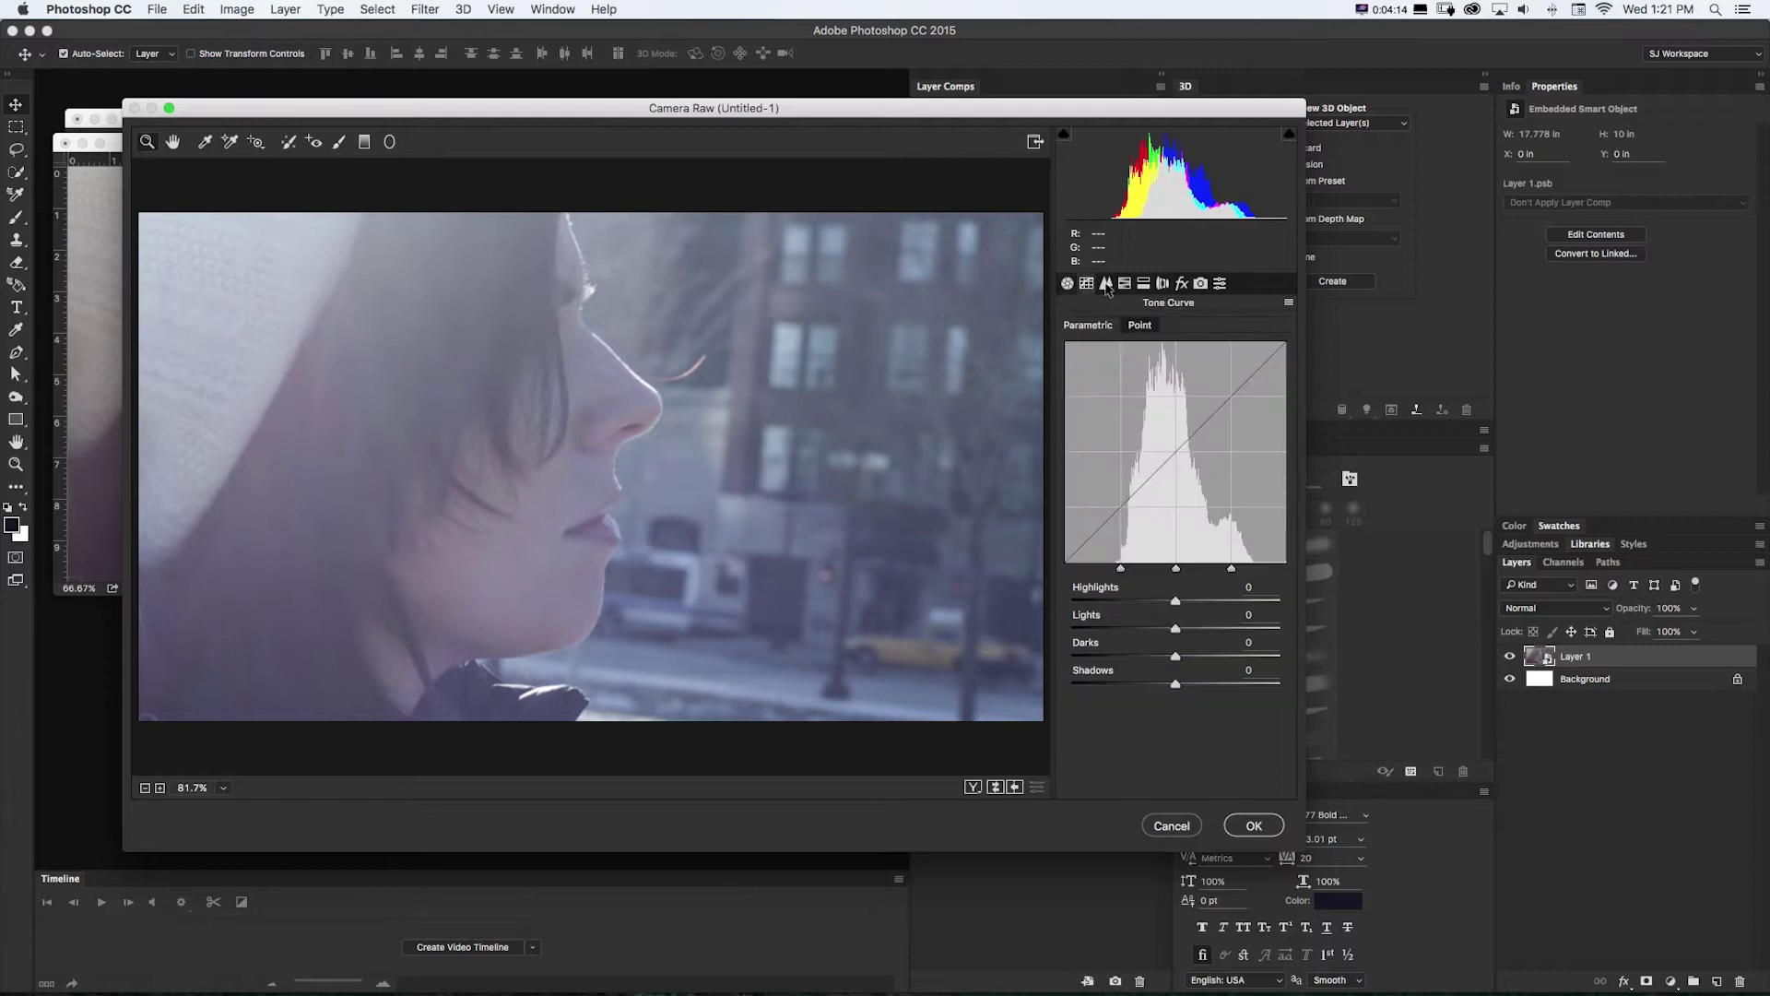
{"action": "left_click", "coordinate": [1105, 285]}
{"action": "key", "text": "super+Tab"}
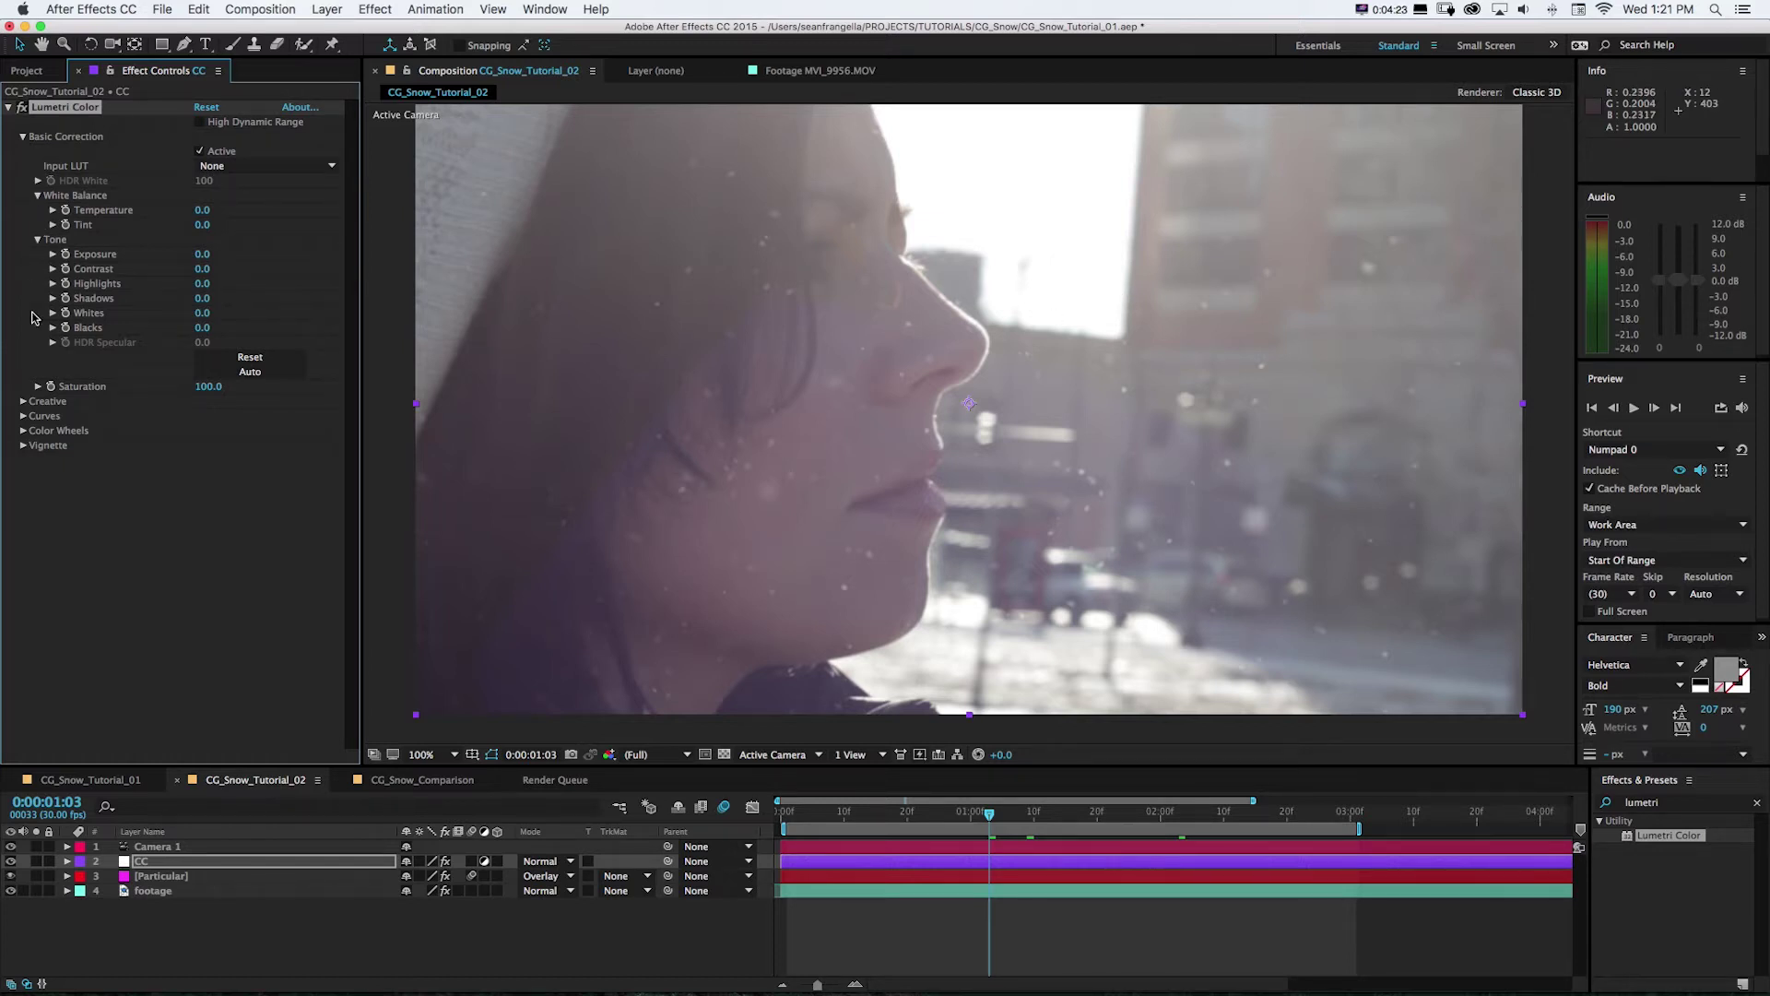
Expand Lumetri's Creative, Curves, Color Wheels and Vignette sections, then scroll back to the top
{"action": "left_click", "coordinate": [23, 402]}
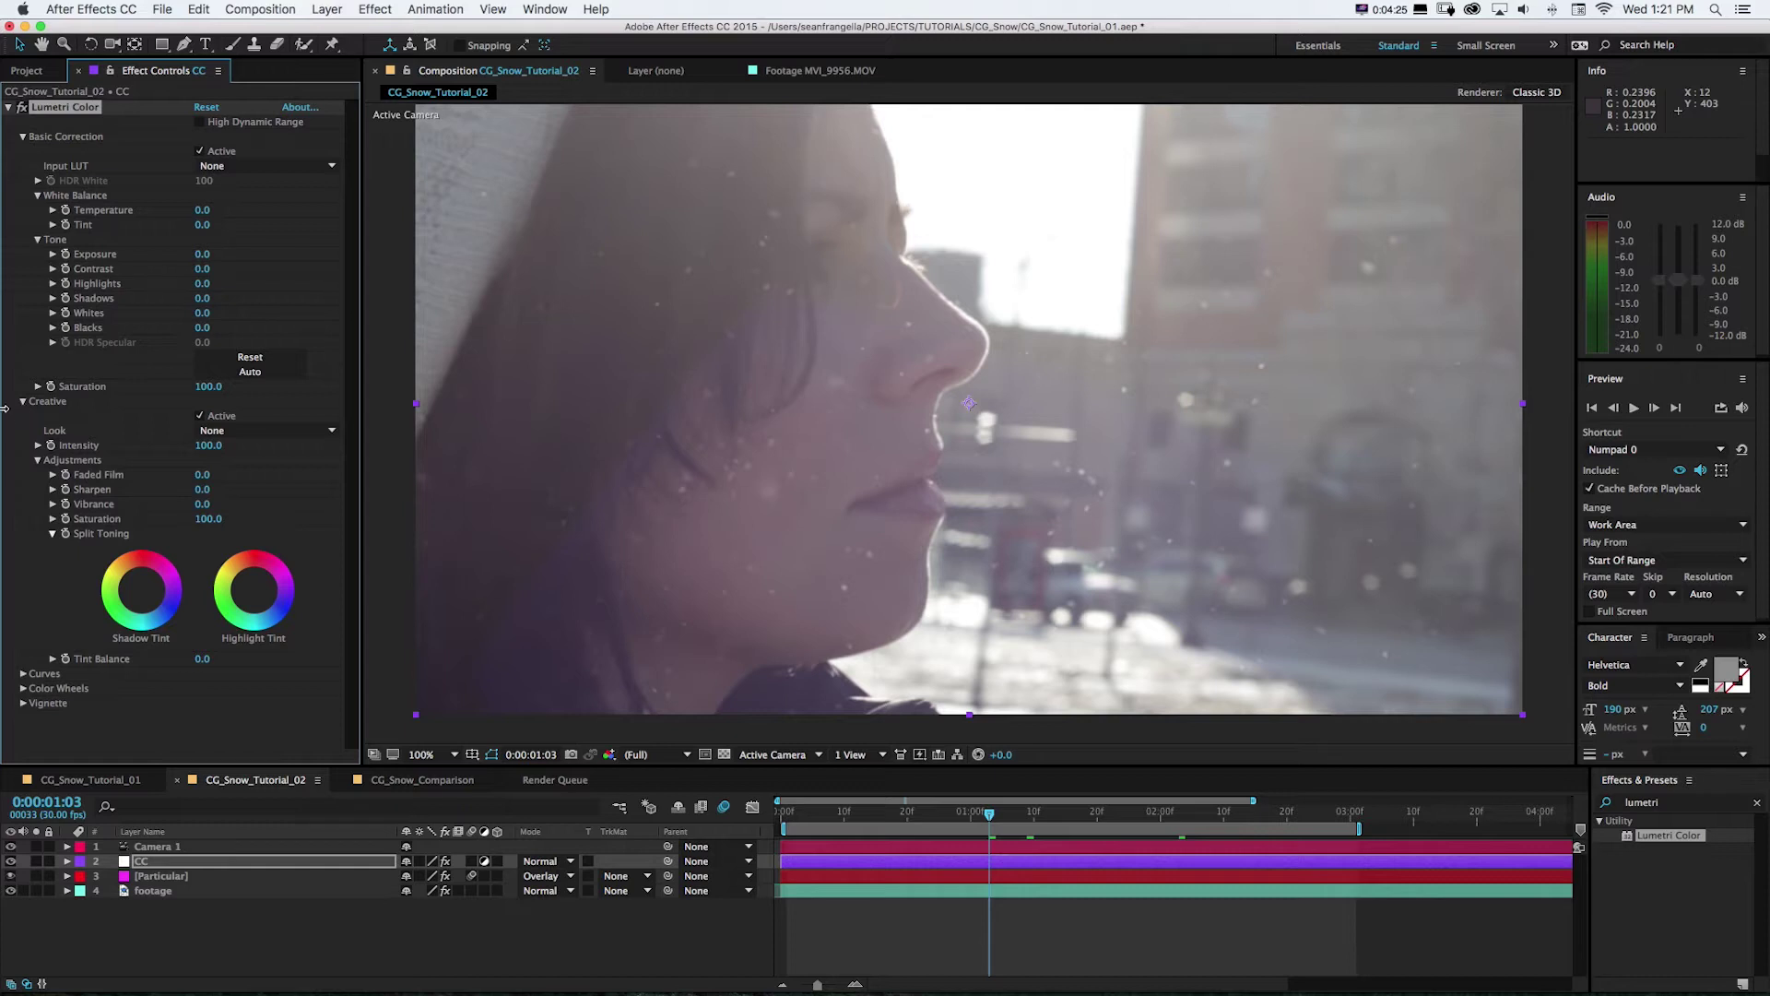
{"action": "left_click", "coordinate": [23, 674]}
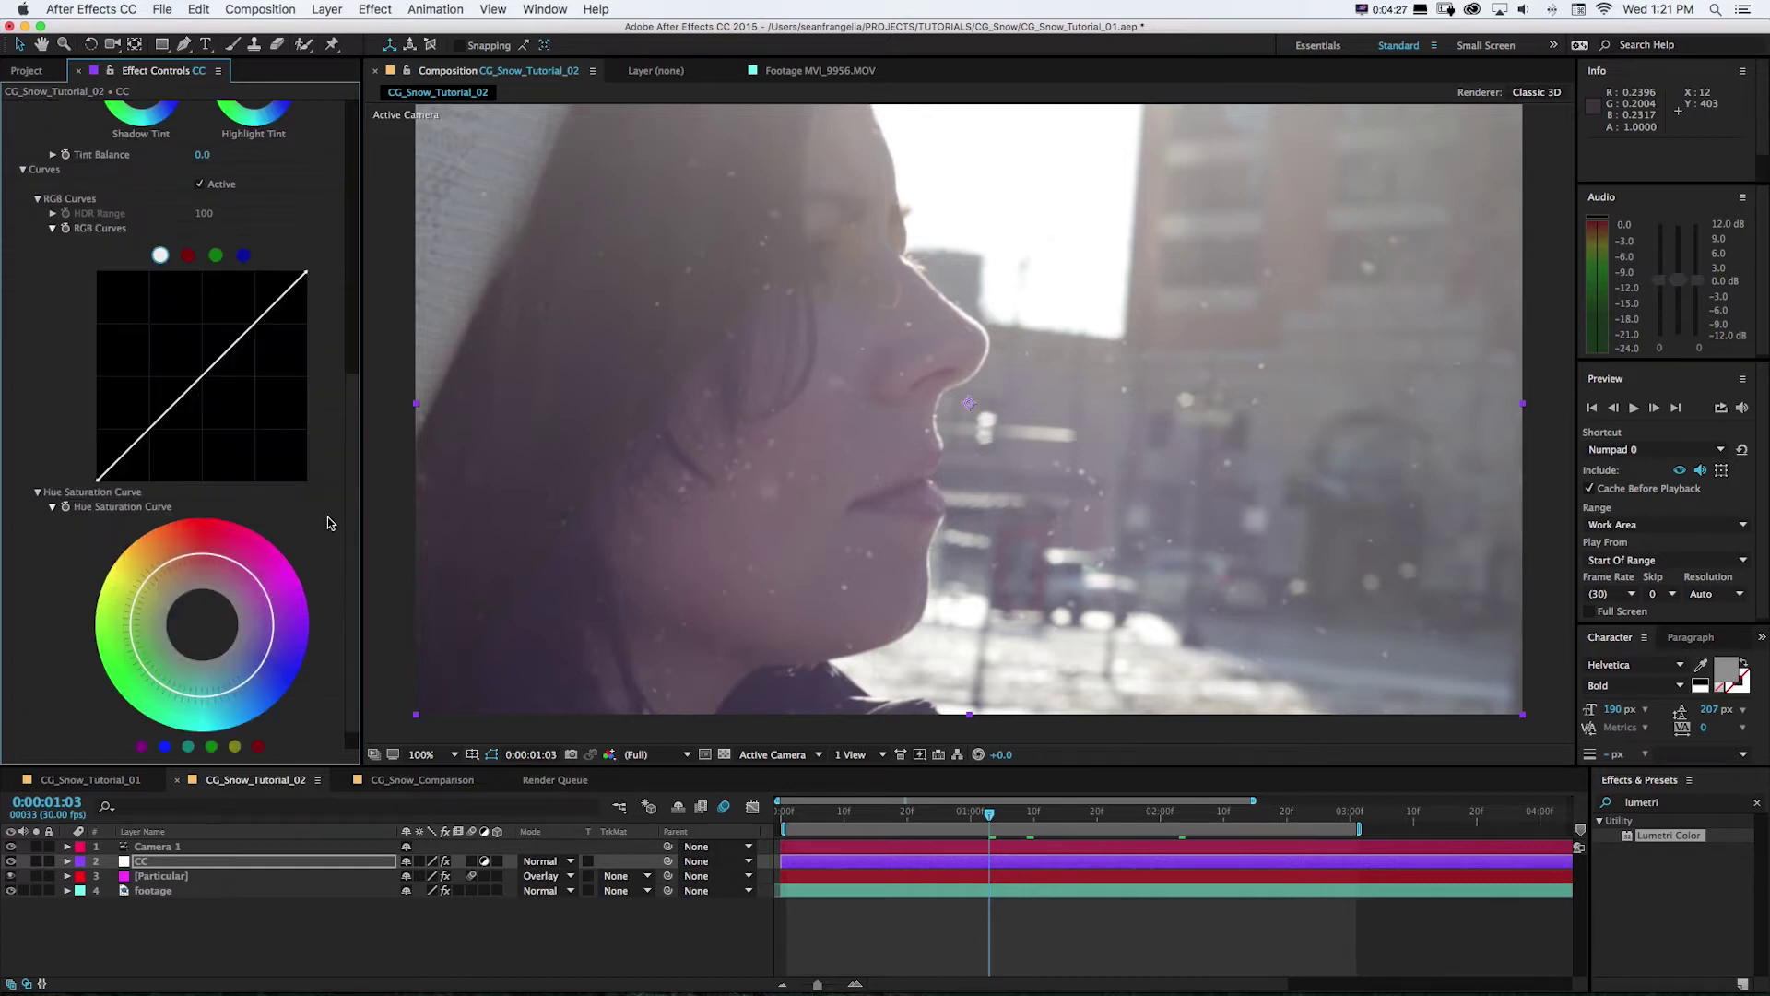
{"action": "scroll", "coordinate": [154, 557], "scroll_direction": "down", "scroll_amount": 1}
{"action": "left_click", "coordinate": [20, 745]}
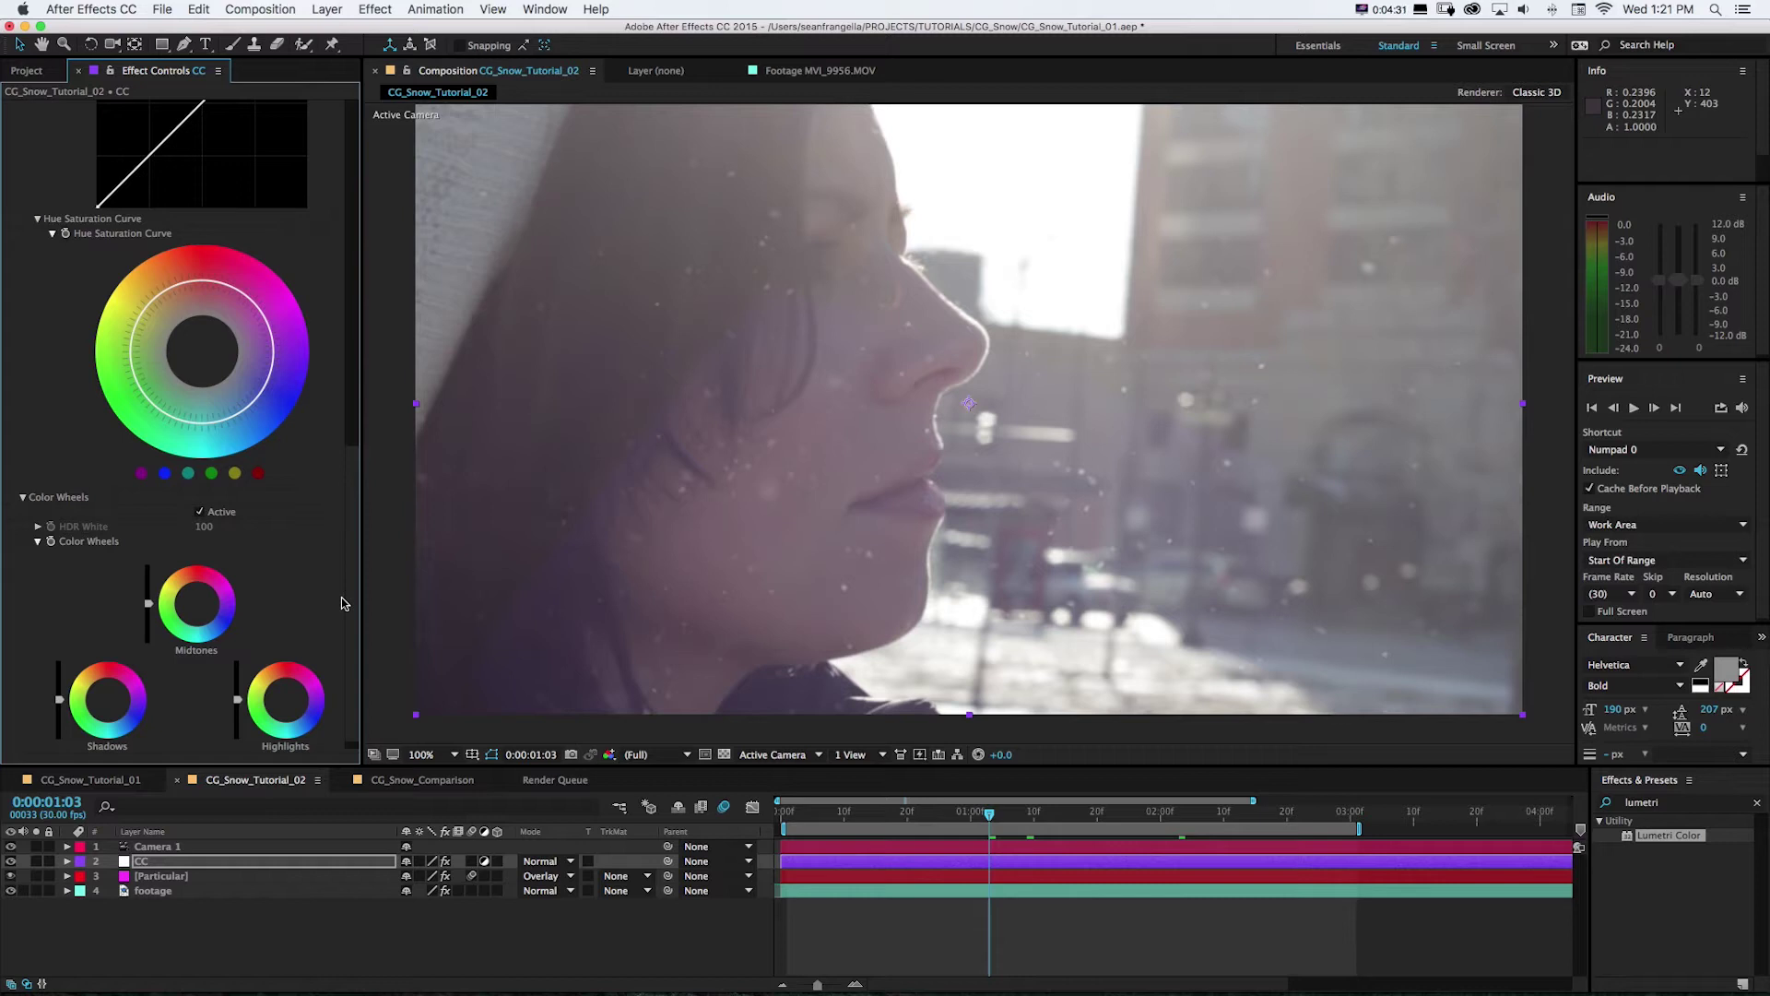
{"action": "scroll", "coordinate": [356, 612], "scroll_direction": "down", "scroll_amount": 1}
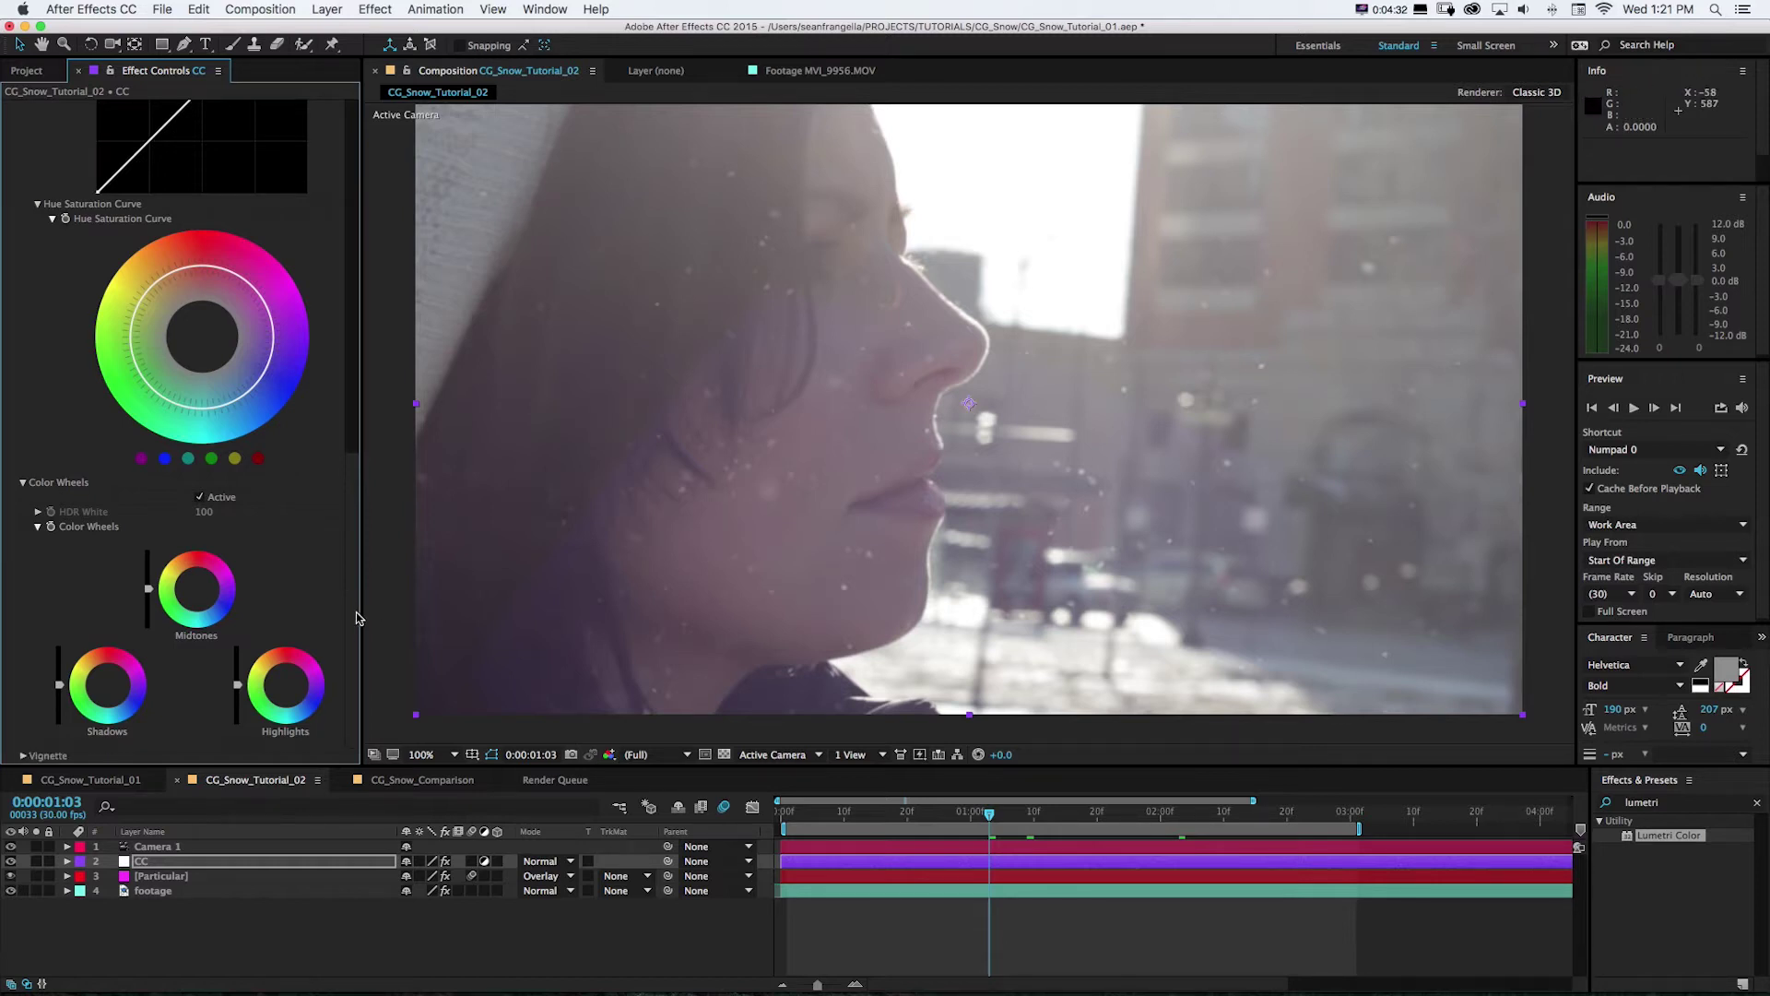
{"action": "left_click", "coordinate": [23, 757]}
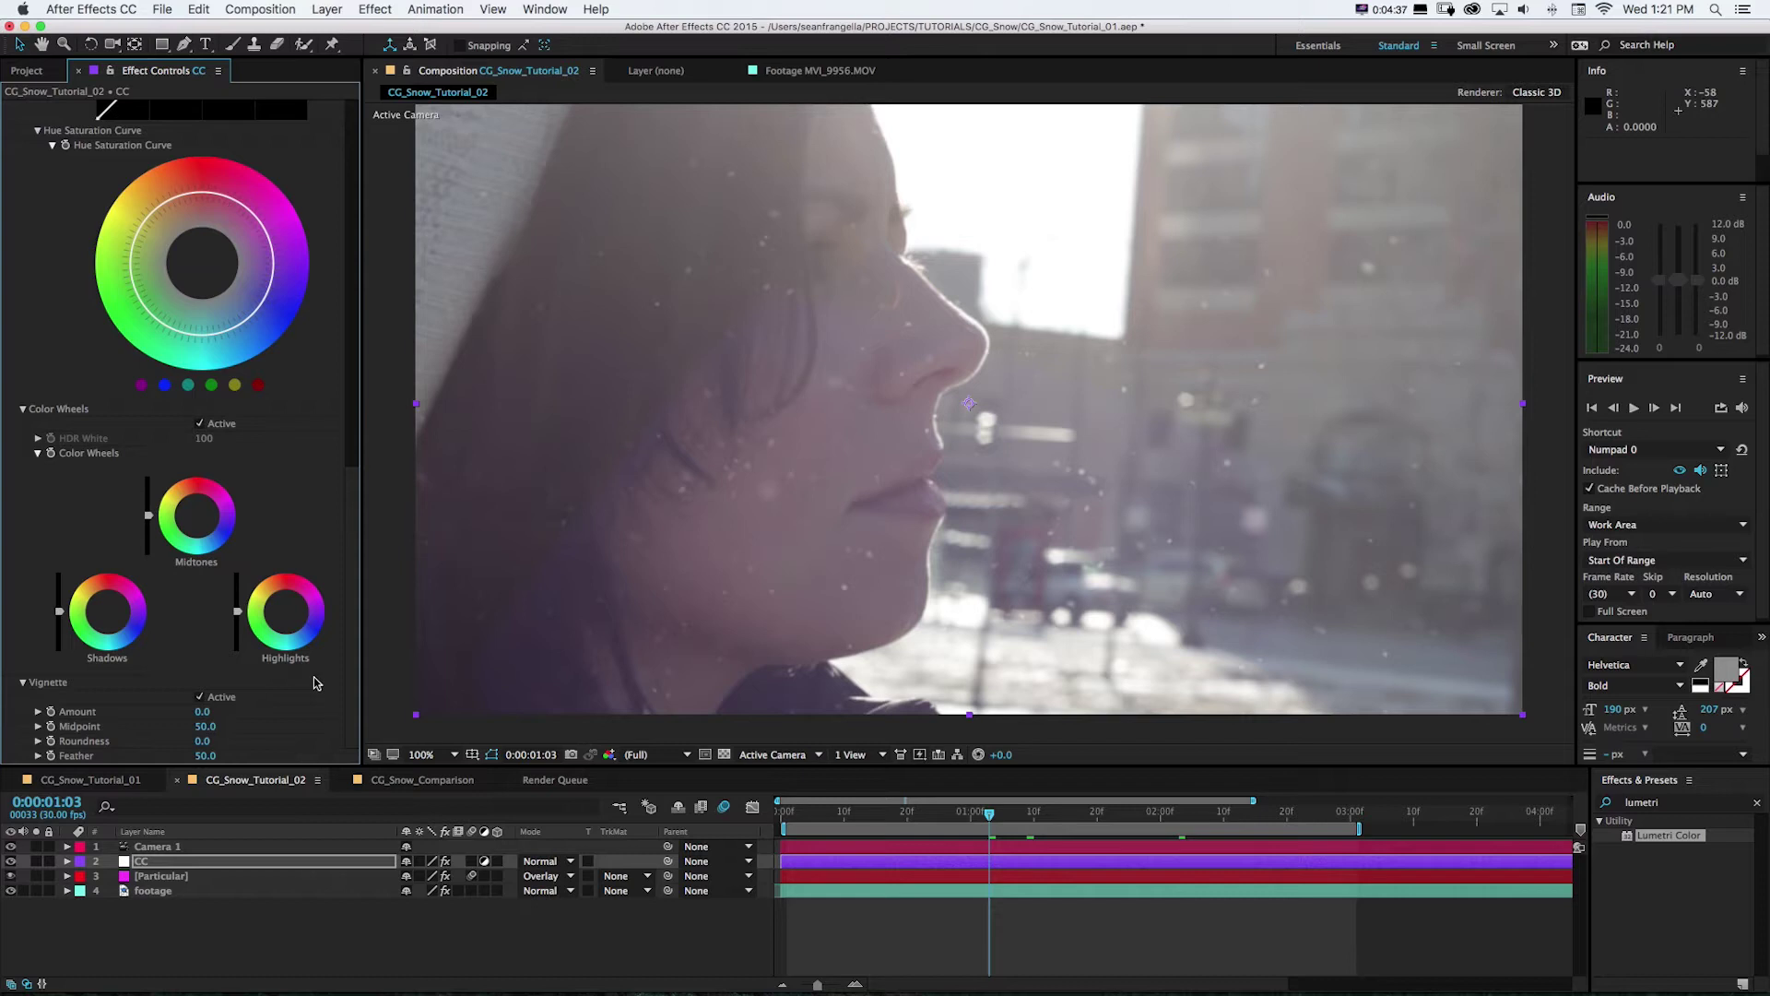
{"action": "scroll", "coordinate": [350, 595], "scroll_direction": "up", "scroll_amount": 10}
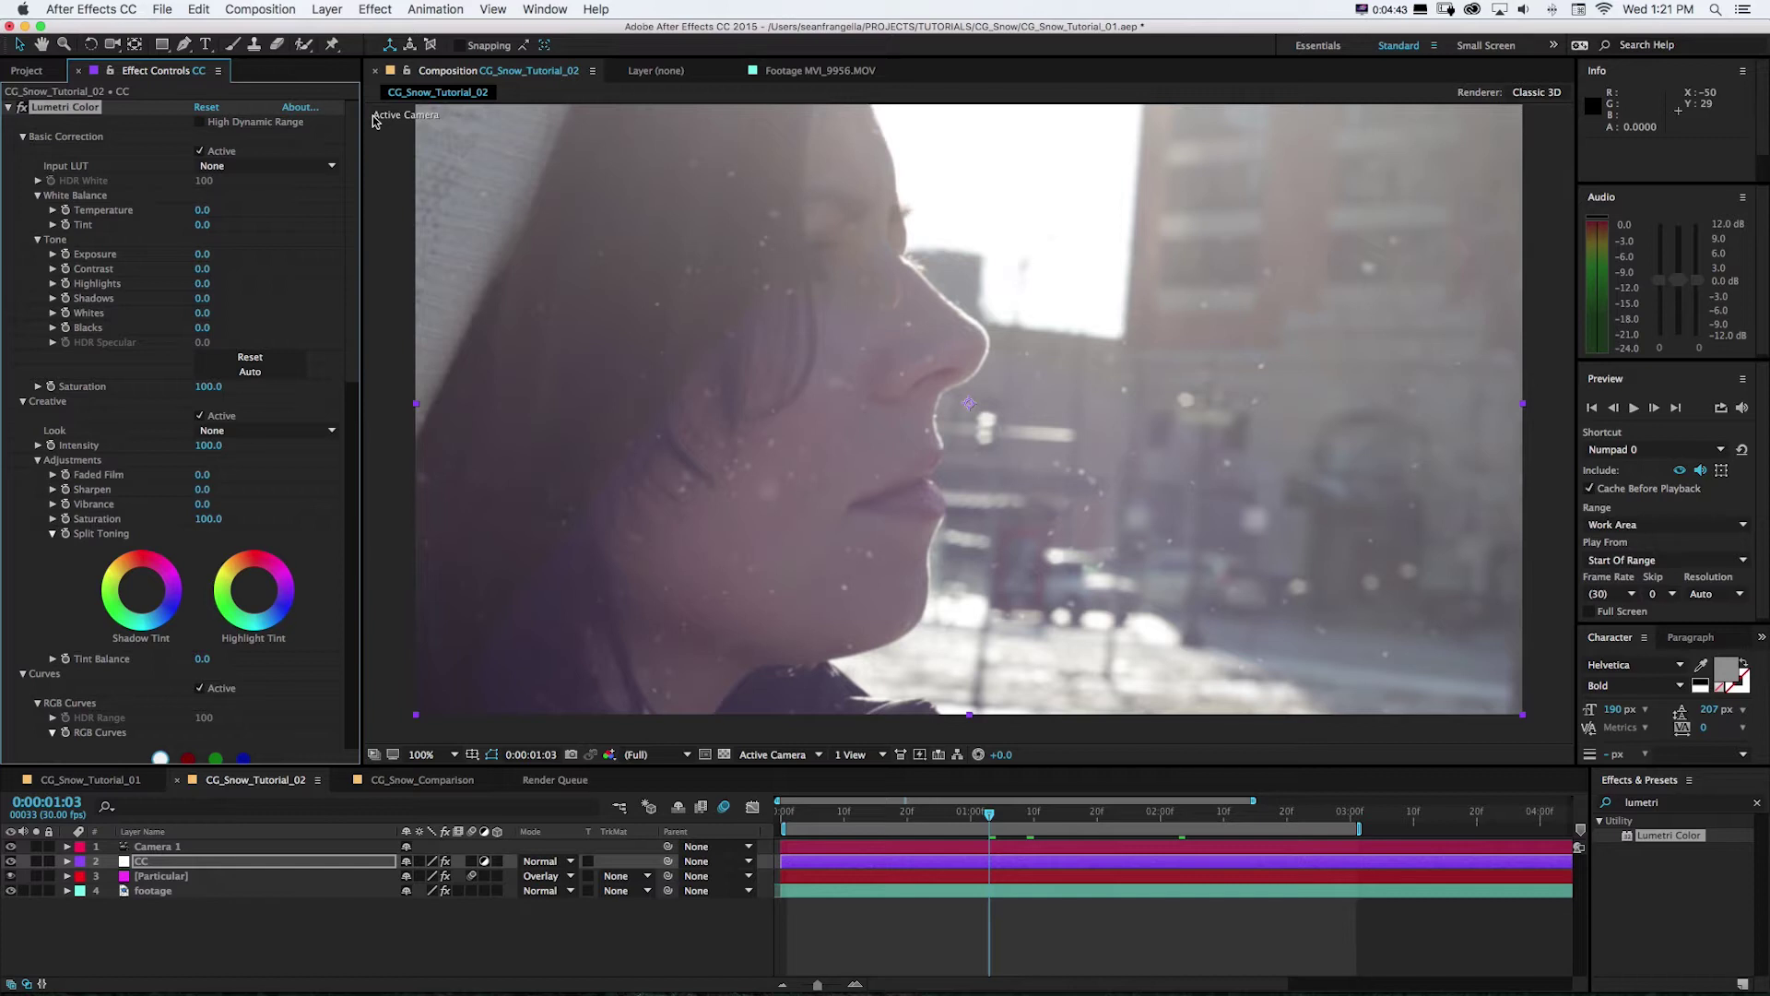
{"action": "left_click", "coordinate": [237, 431]}
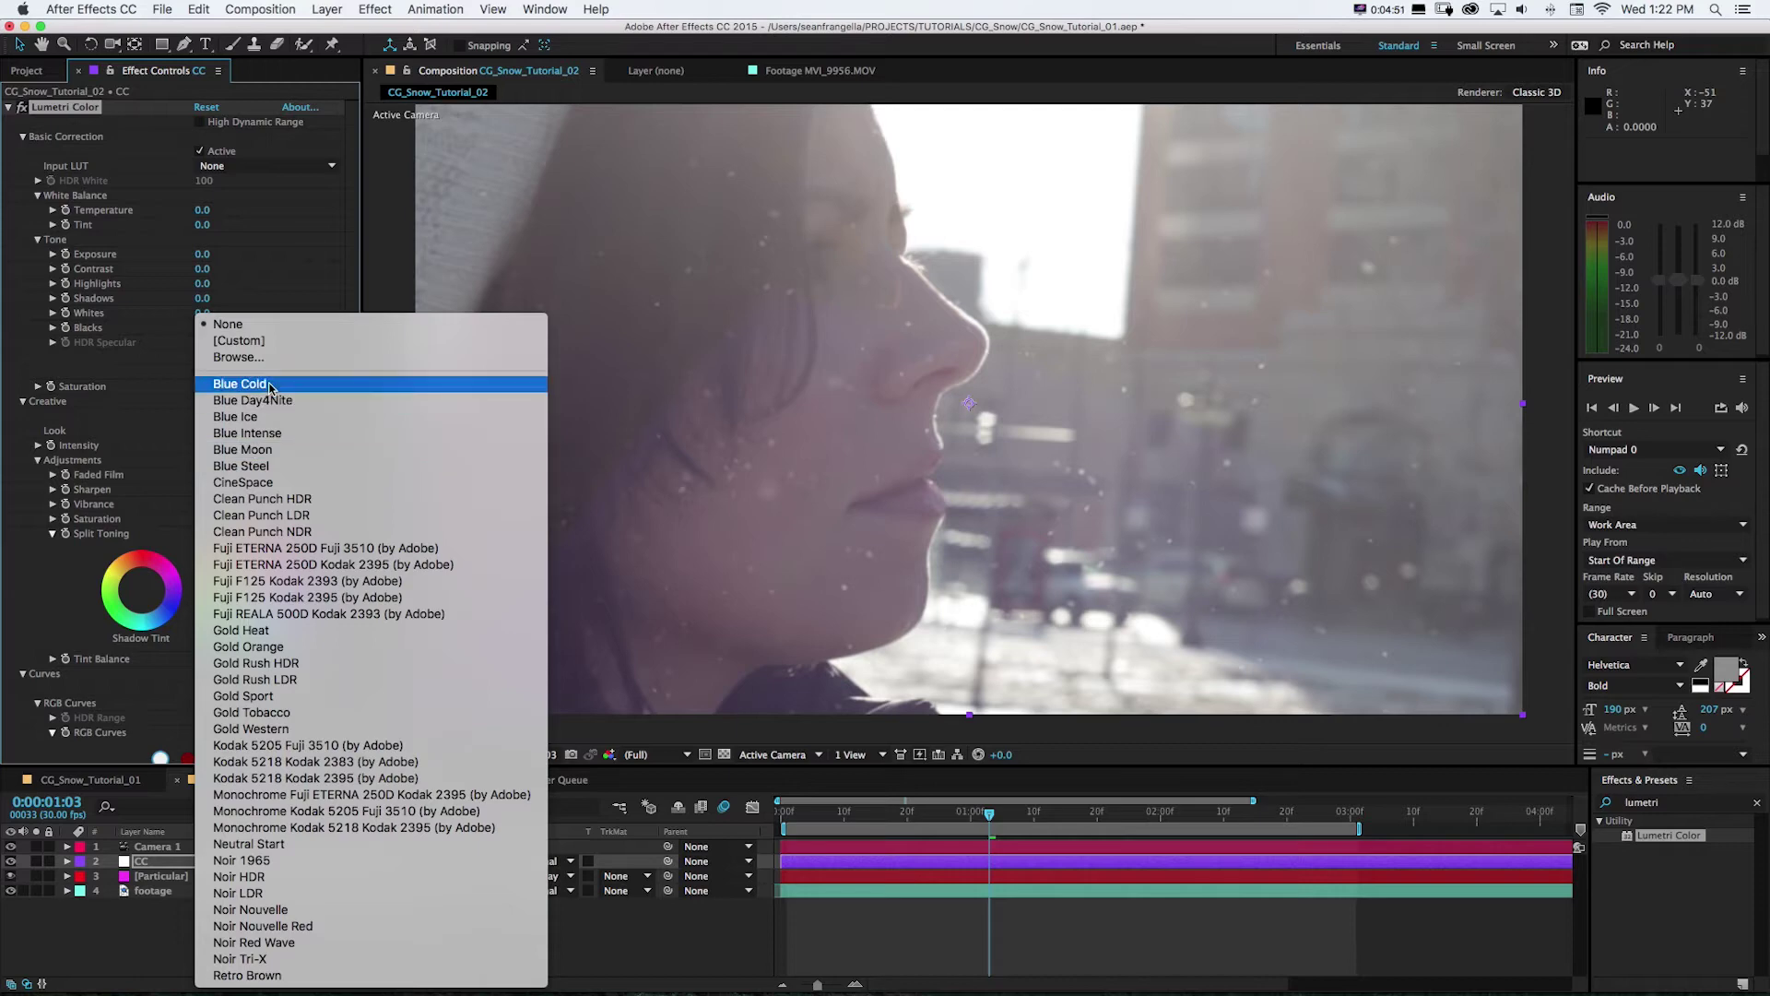
{"action": "left_click", "coordinate": [270, 385]}
{"action": "left_click", "coordinate": [262, 434]}
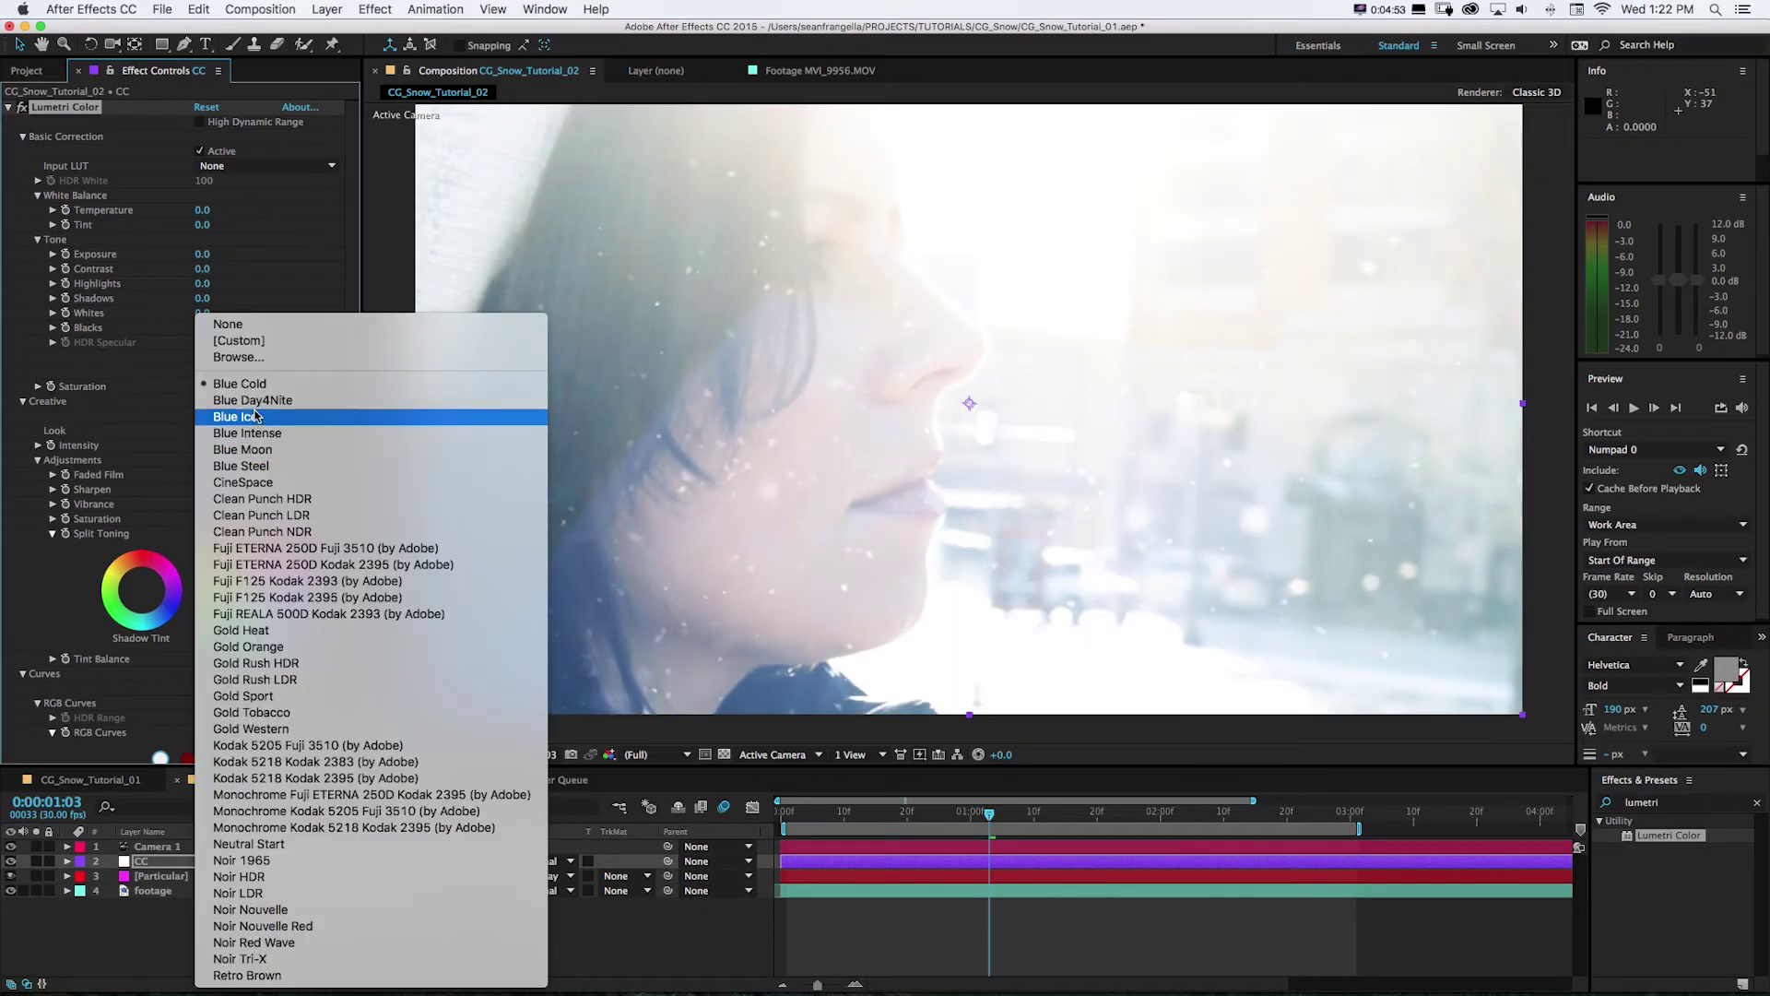
{"action": "left_click", "coordinate": [256, 403]}
{"action": "left_click", "coordinate": [262, 432]}
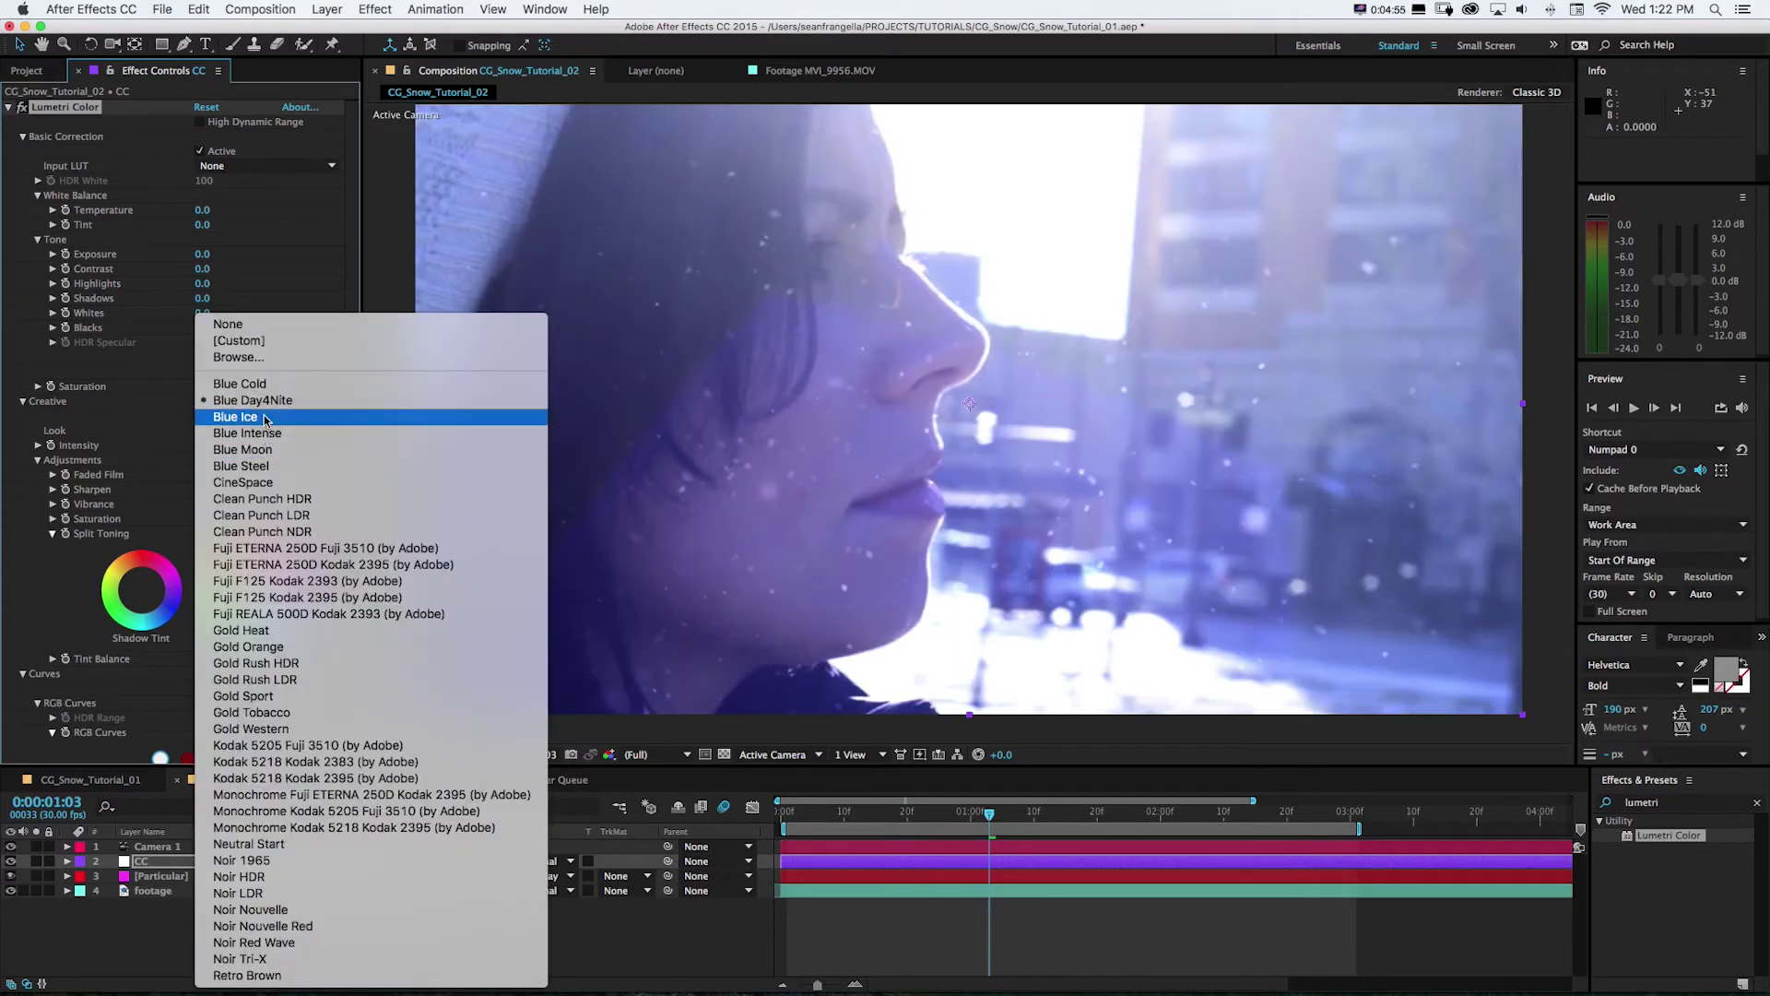
{"action": "left_click", "coordinate": [266, 419]}
{"action": "left_click", "coordinate": [266, 430]}
{"action": "left_click", "coordinate": [262, 351]}
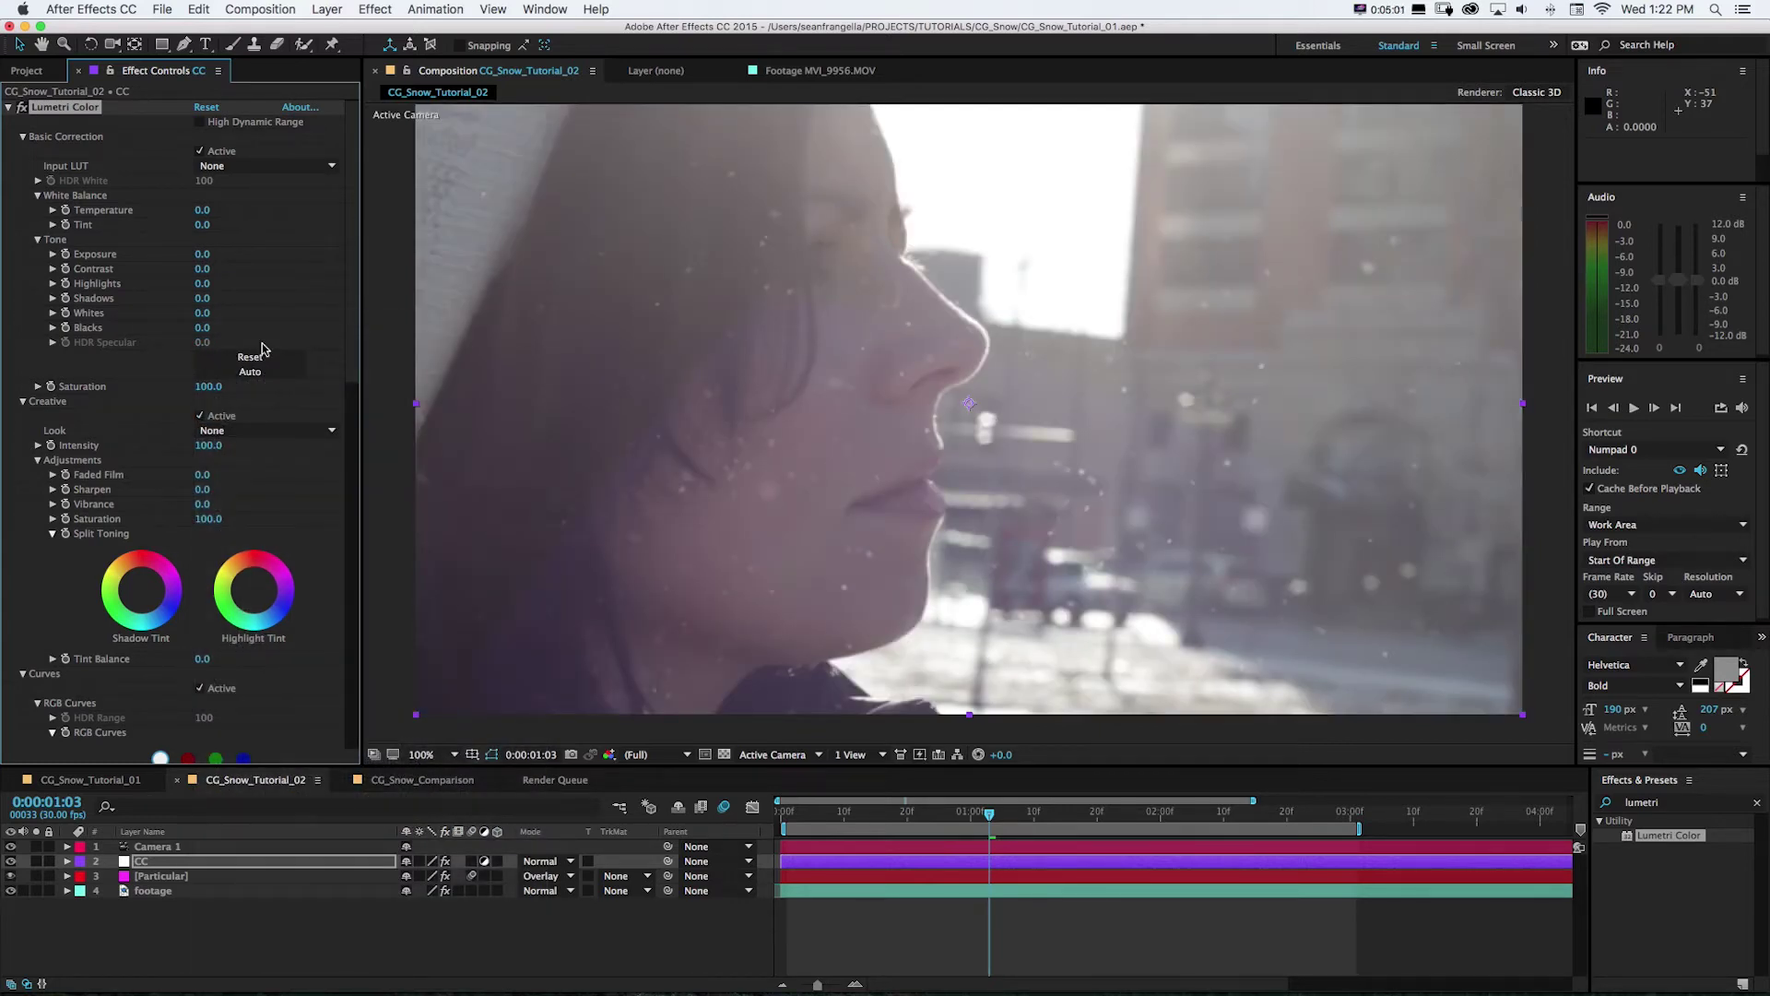
{"action": "left_click", "coordinate": [262, 430]}
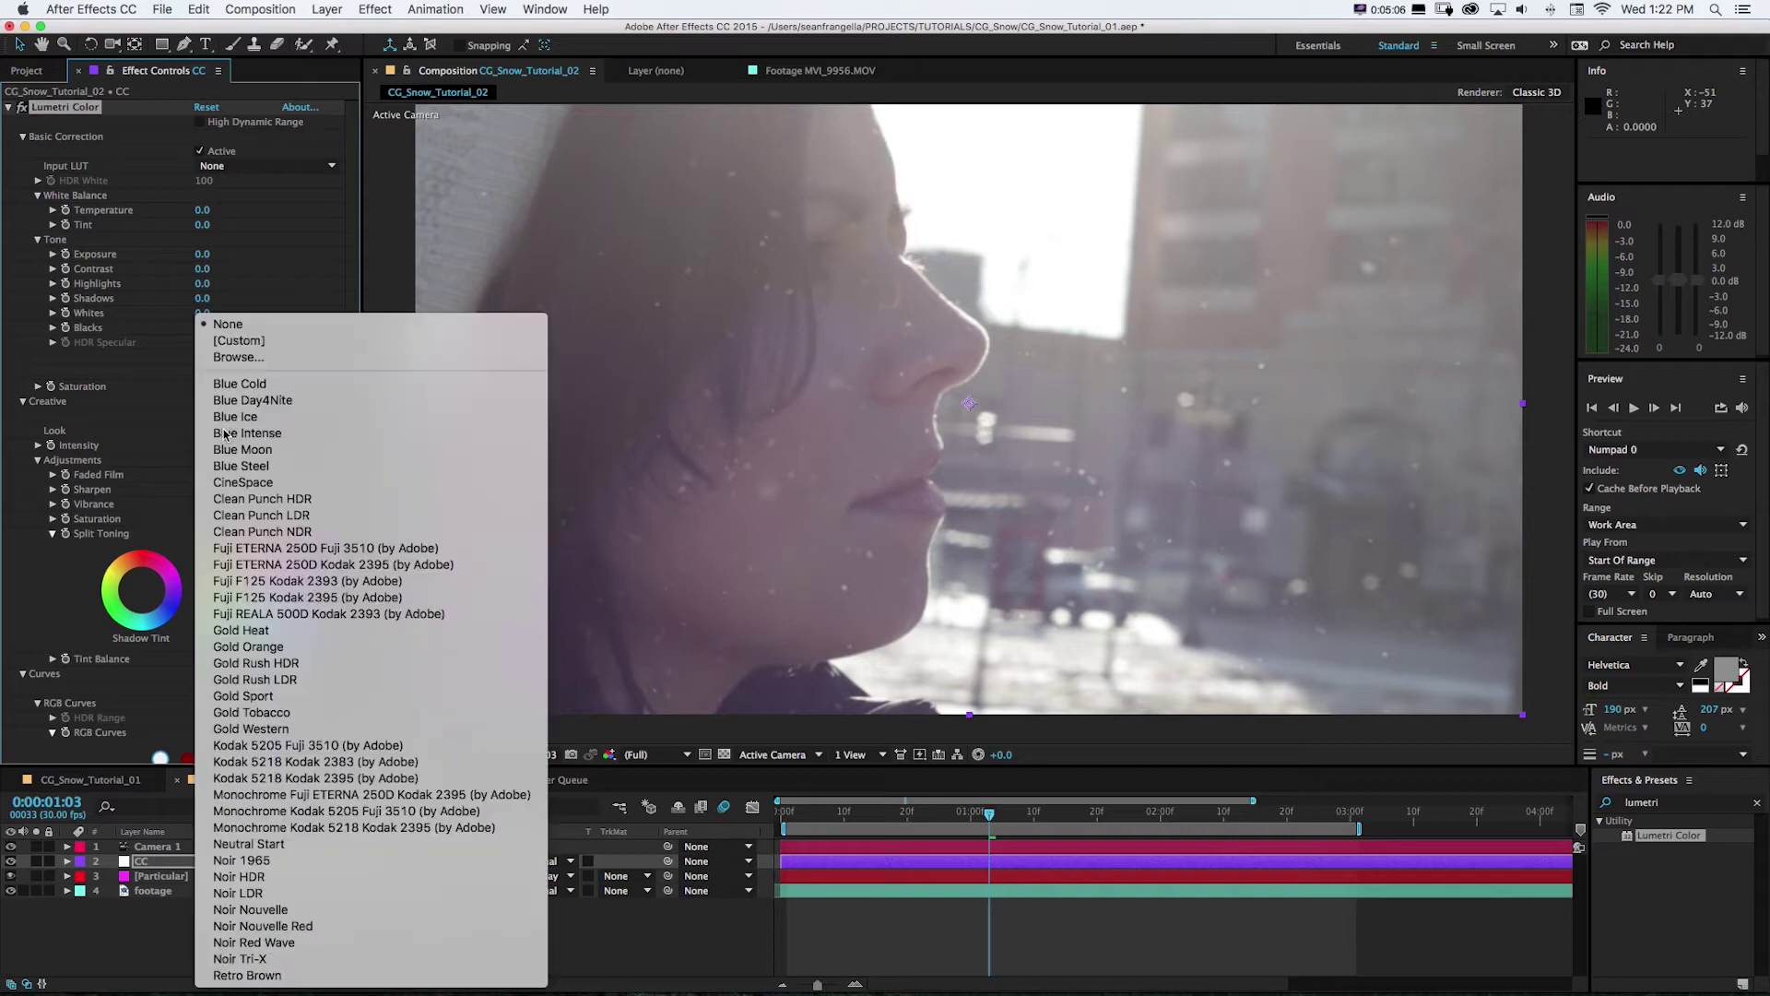
{"action": "key", "text": "Escape"}
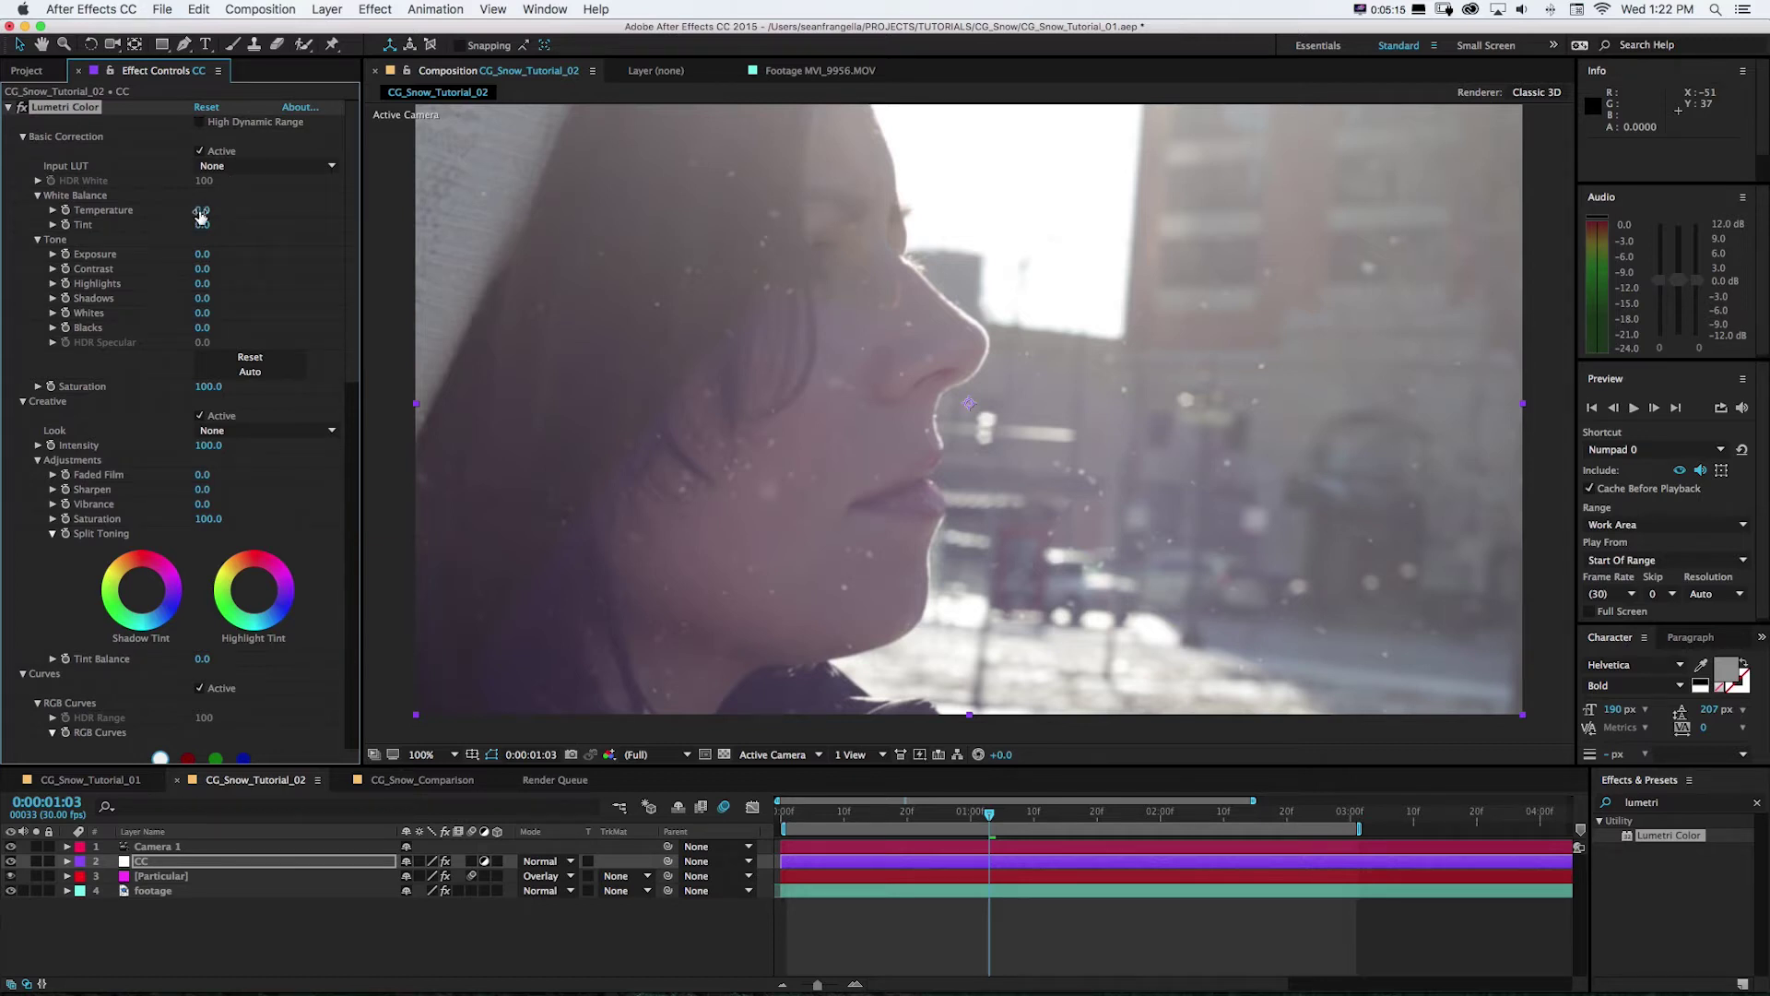
Test warm Temperature values up to 89, then settle near -56 with a magenta Tint of 15
{"action": "left_click_drag", "start_coordinate": [200, 216], "coordinate": [257, 208]}
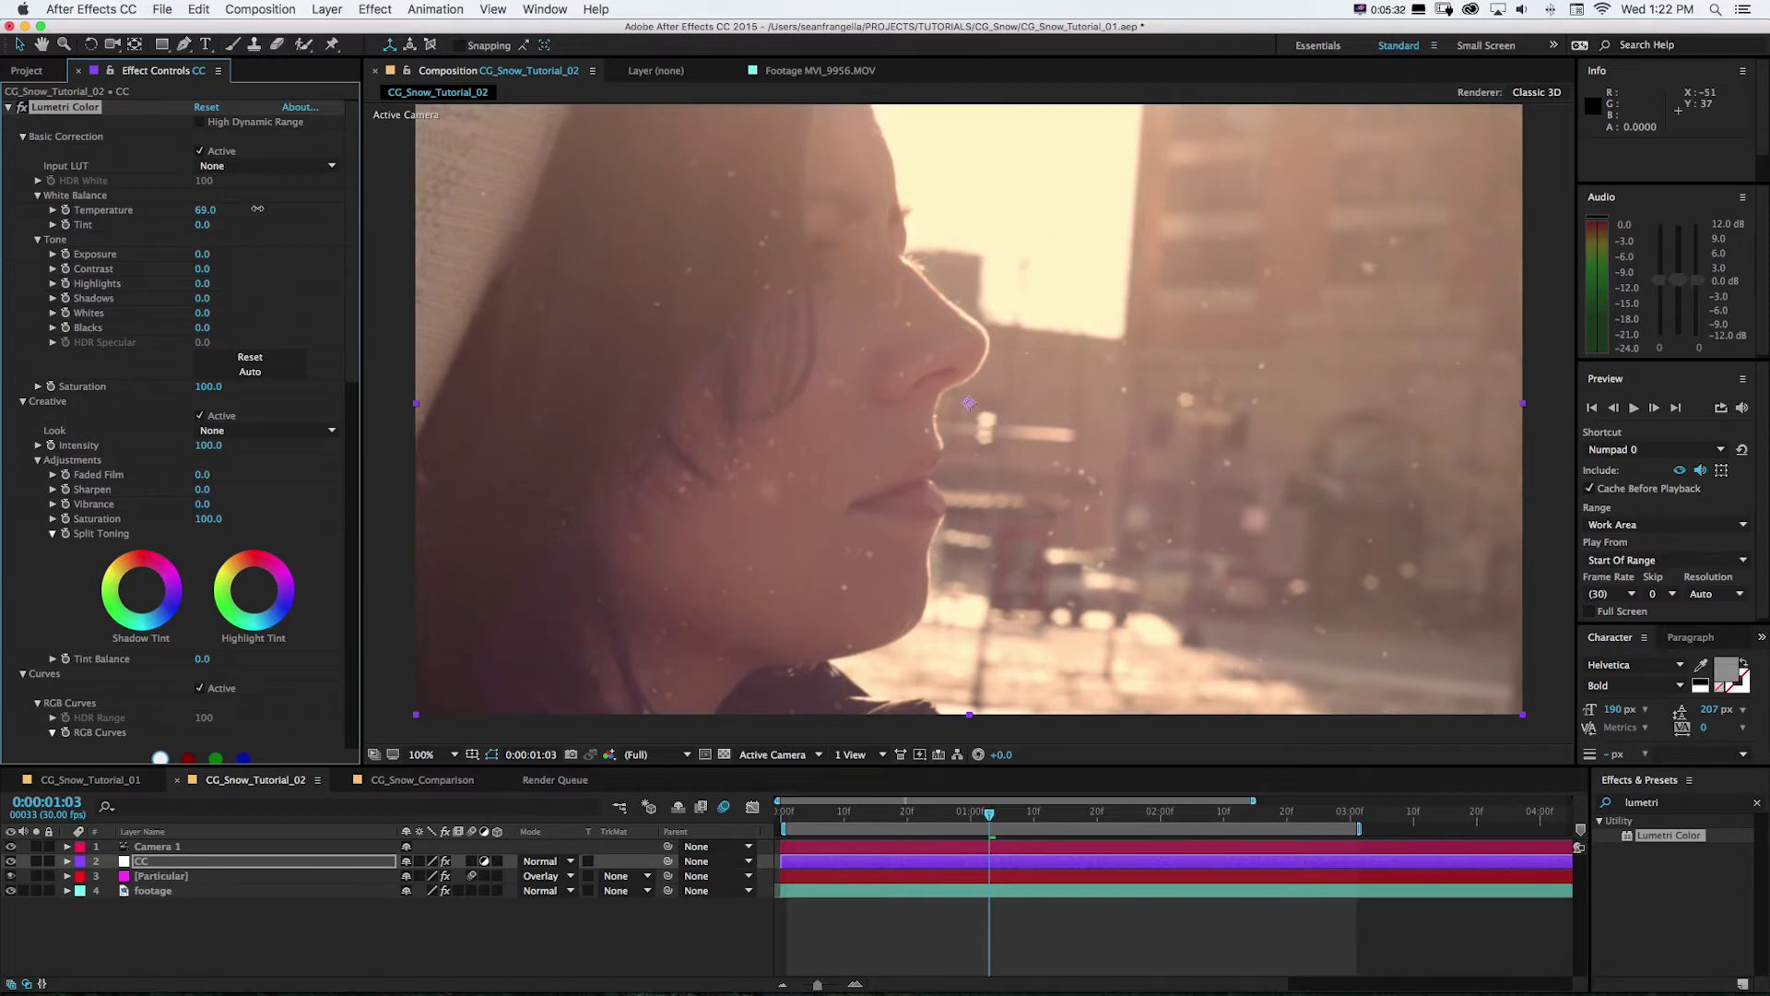
{"action": "left_click_drag", "start_coordinate": [257, 208], "coordinate": [274, 206]}
{"action": "left_click_drag", "start_coordinate": [274, 207], "coordinate": [161, 208]}
{"action": "left_click_drag", "start_coordinate": [204, 210], "coordinate": [196, 213]}
{"action": "mouse_move", "coordinate": [200, 230]}
{"action": "left_mouse_down"}
{"action": "mouse_move", "coordinate": [214, 224]}
{"action": "mouse_move", "coordinate": [196, 228]}
{"action": "left_mouse_up"}
{"action": "left_click_drag", "start_coordinate": [200, 211], "coordinate": [197, 211]}
Raise Contrast, test and undo Whites and Blacks changes, then push Contrast to 113
{"action": "left_click_drag", "start_coordinate": [213, 267], "coordinate": [164, 298]}
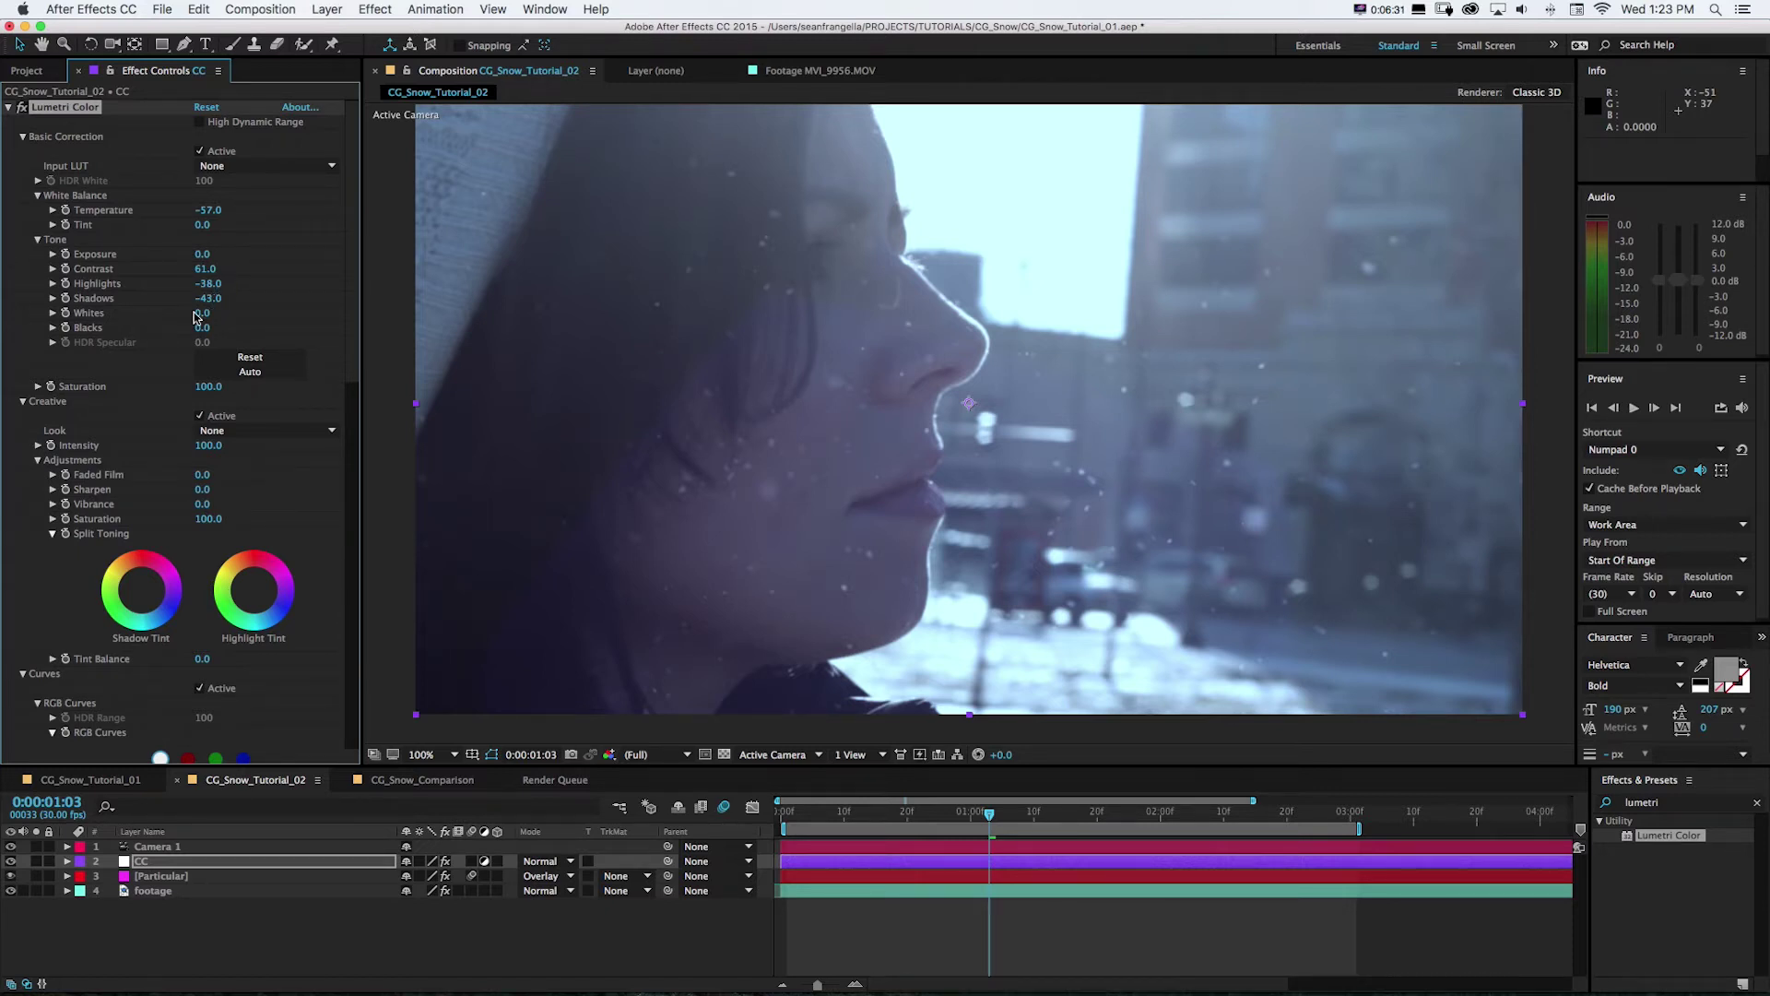
{"action": "left_click_drag", "start_coordinate": [204, 316], "coordinate": [202, 318]}
{"action": "key", "text": "super+z"}
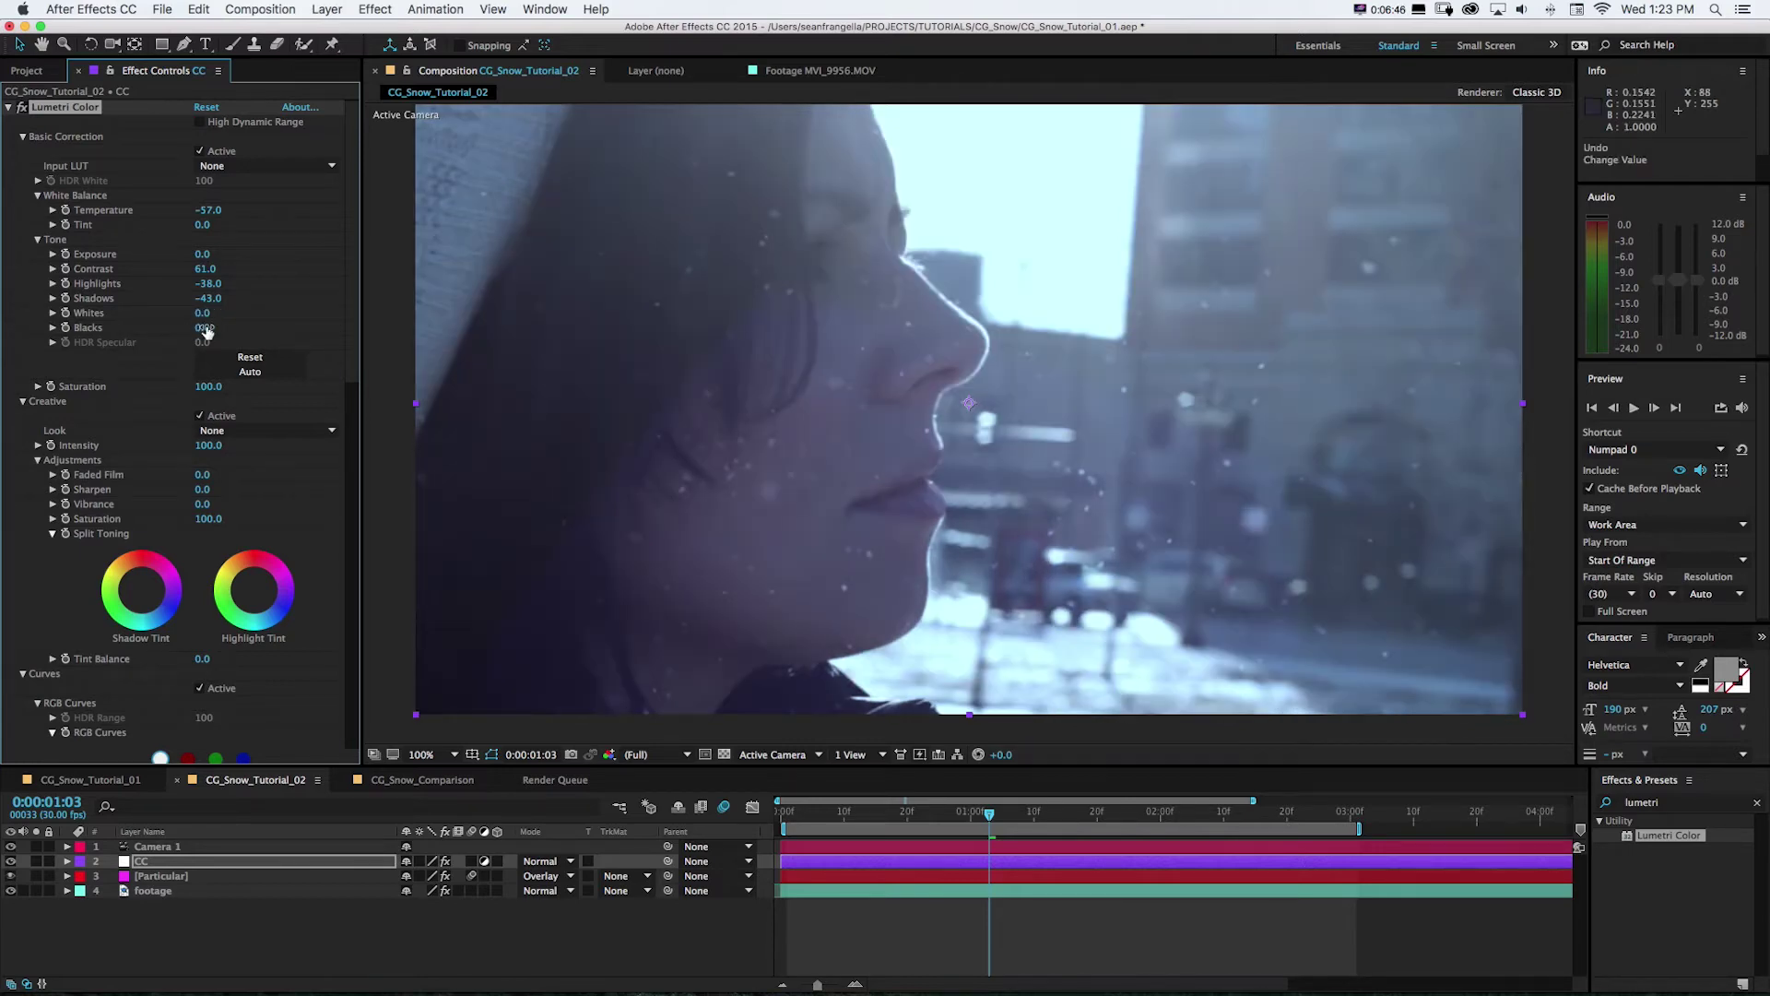
{"action": "left_click_drag", "start_coordinate": [201, 326], "coordinate": [3, 321]}
{"action": "key", "text": "super+z"}
{"action": "scroll", "coordinate": [194, 305], "scroll_direction": "down", "scroll_amount": 2}
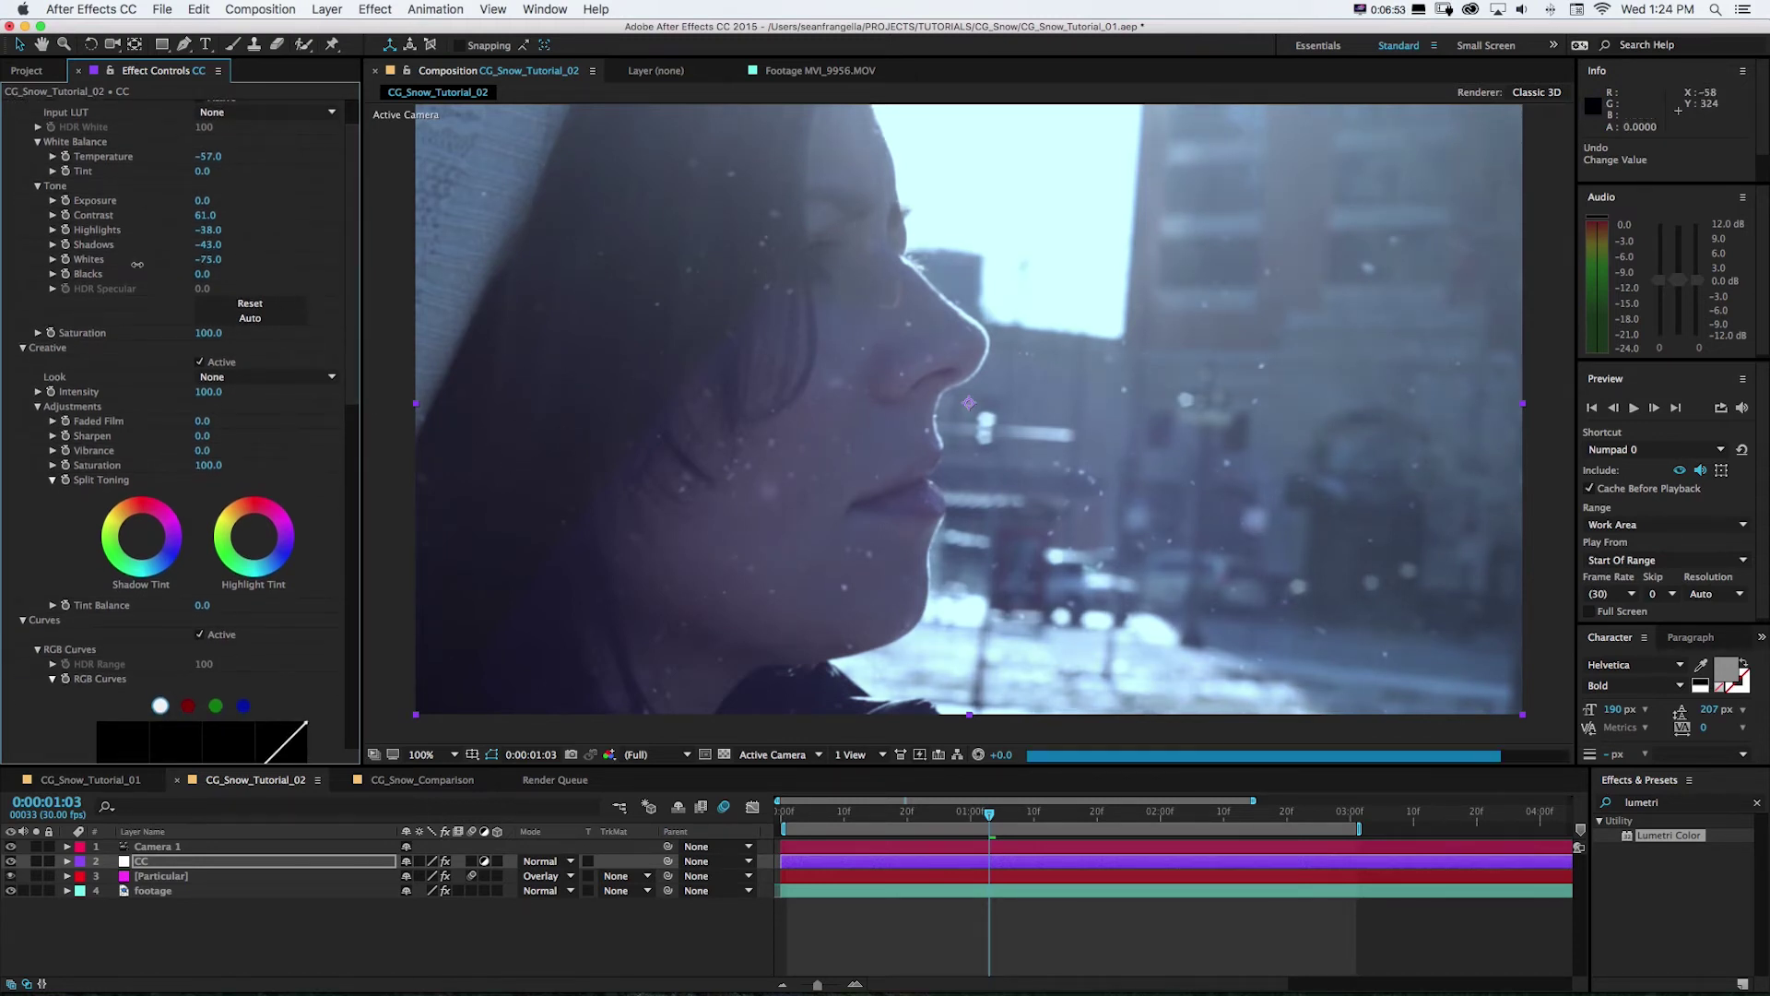
{"action": "mouse_move", "coordinate": [202, 260]}
{"action": "left_mouse_down"}
{"action": "mouse_move", "coordinate": [189, 278]}
{"action": "mouse_move", "coordinate": [219, 273]}
{"action": "left_mouse_up"}
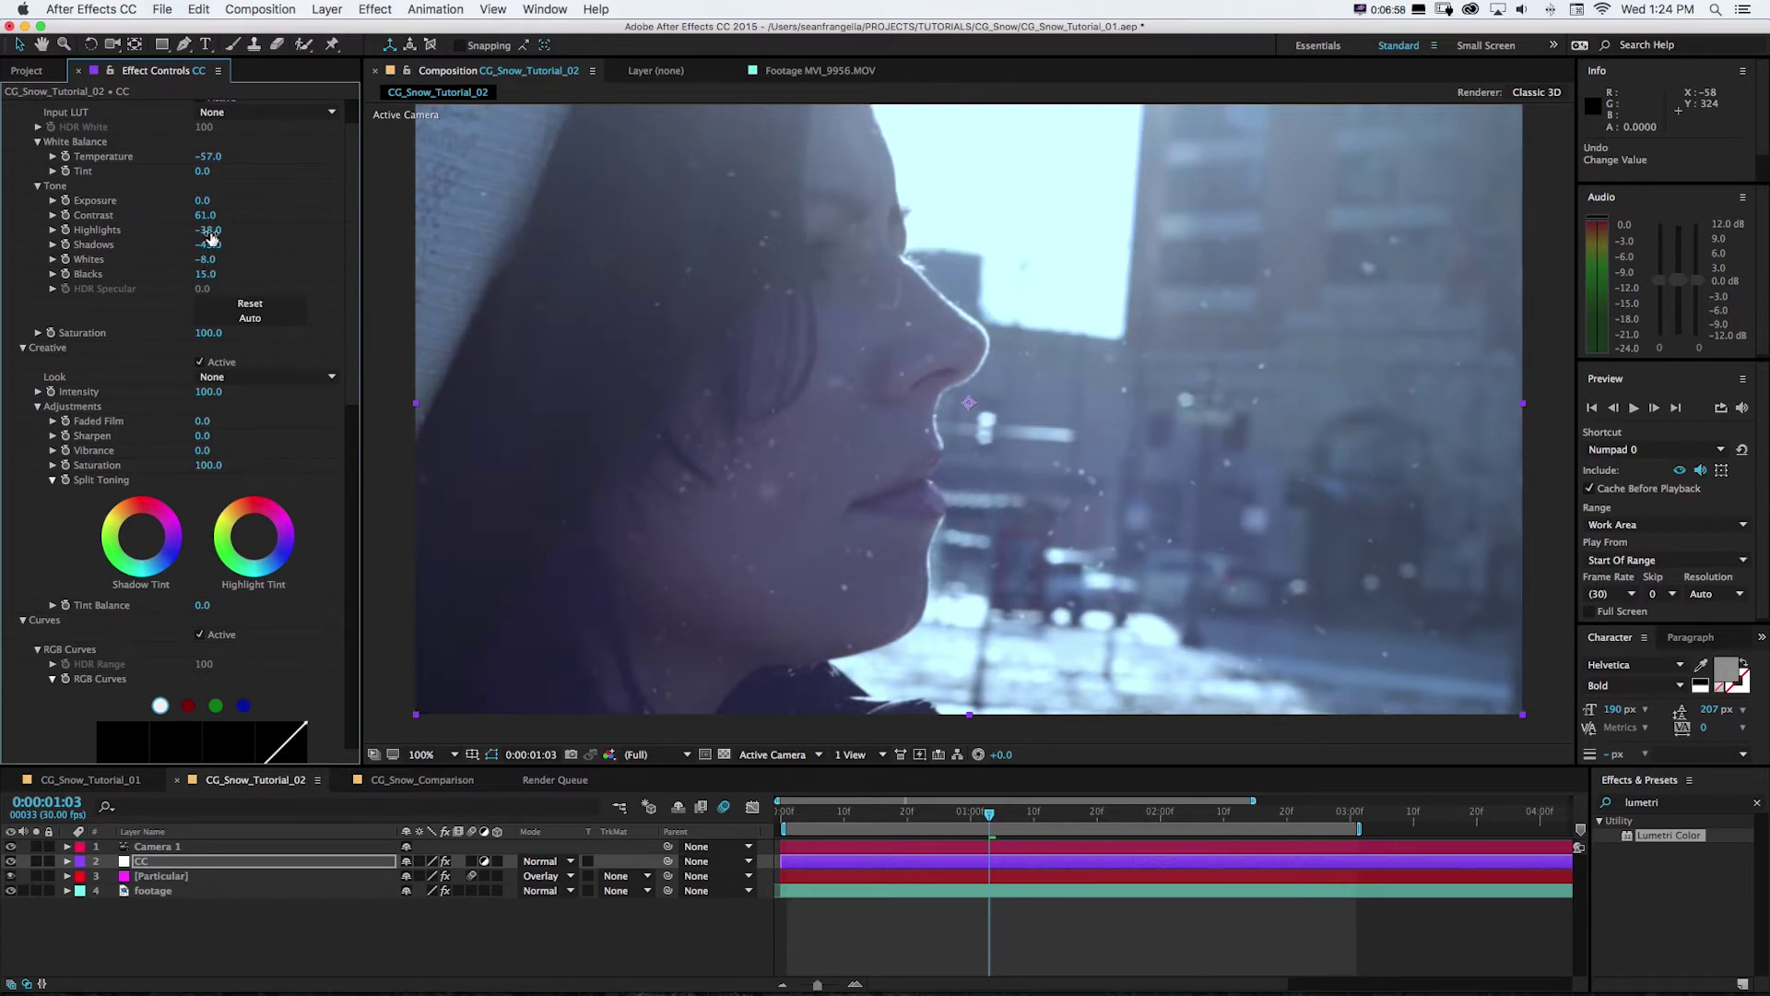
{"action": "left_click_drag", "start_coordinate": [206, 215], "coordinate": [270, 219]}
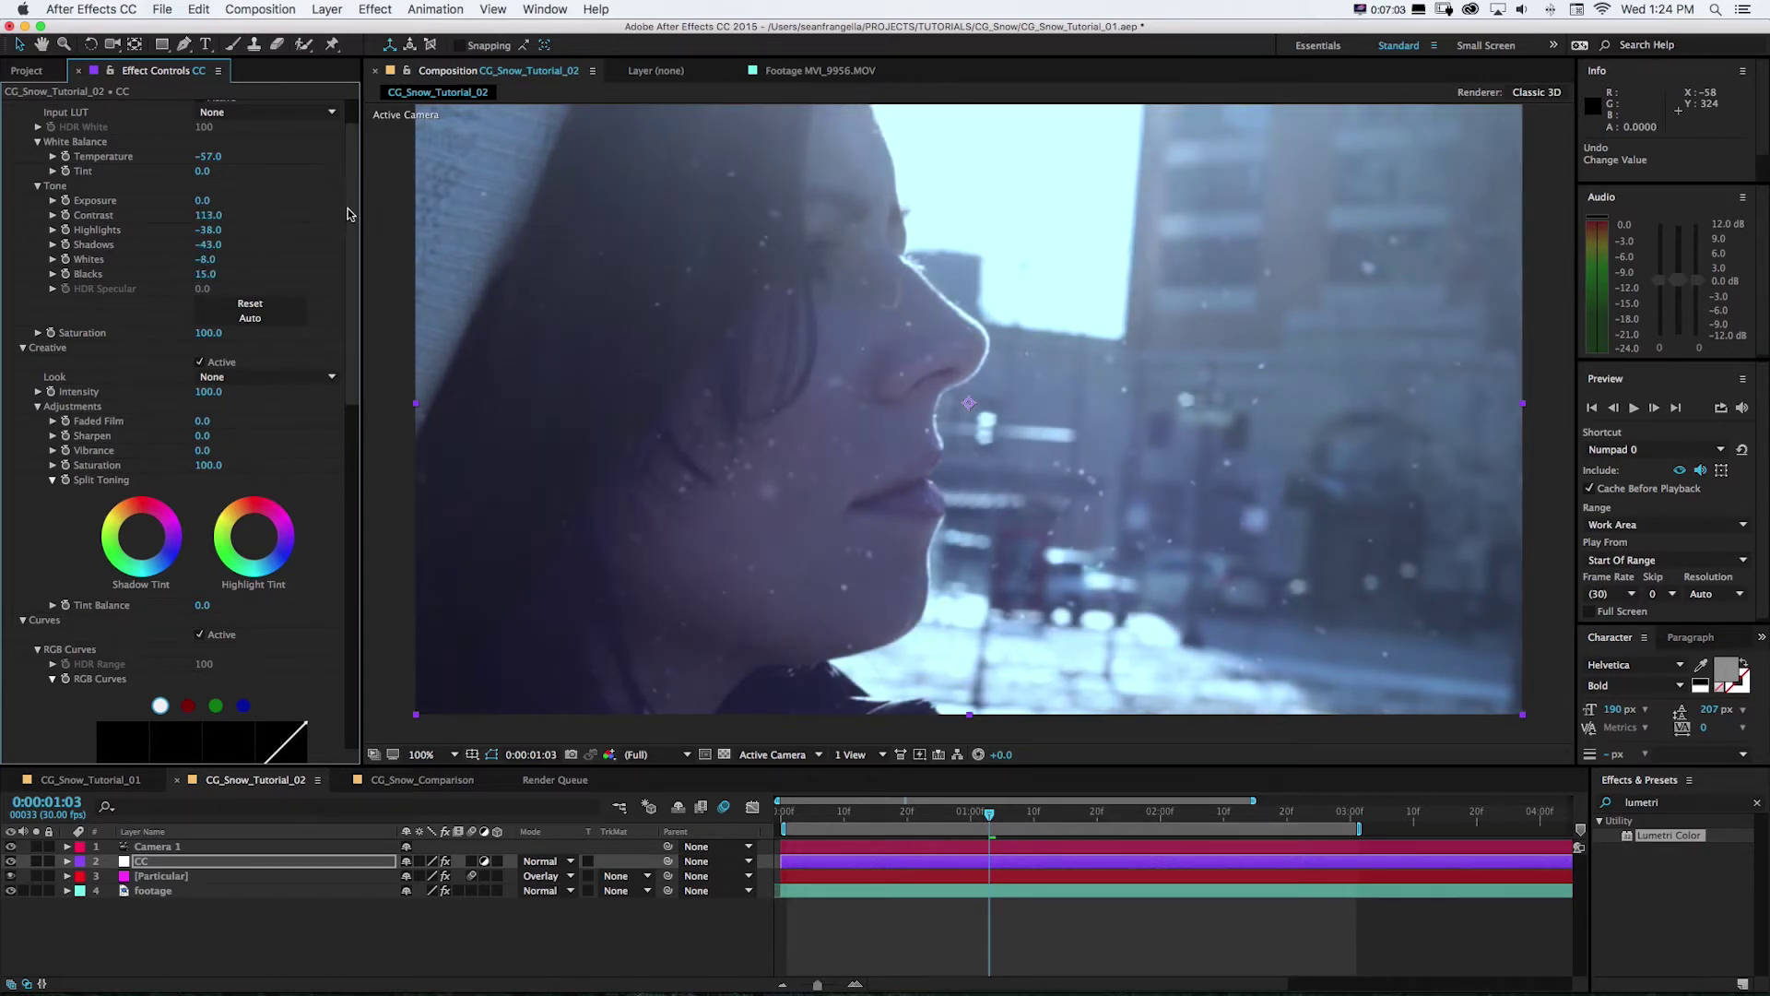
{"action": "scroll", "coordinate": [358, 184], "scroll_direction": "up", "scroll_amount": 2}
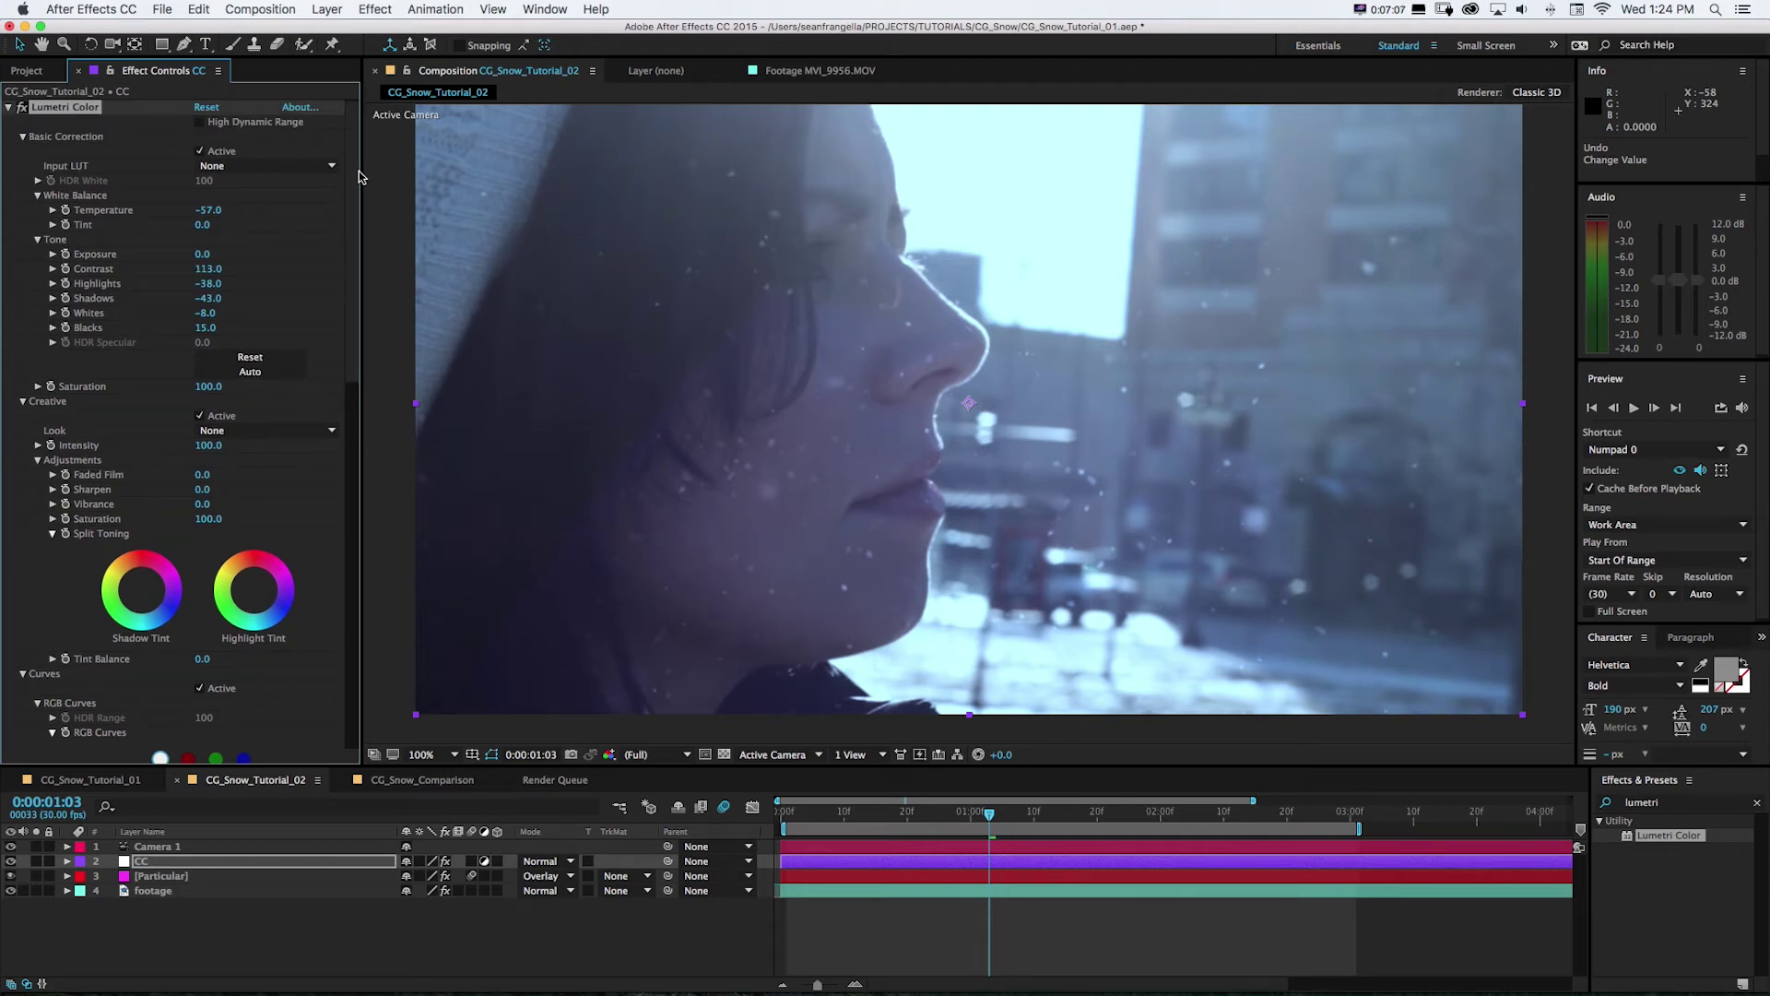
{"action": "left_click", "coordinate": [22, 108]}
{"action": "left_click", "coordinate": [22, 108]}
{"action": "left_click", "coordinate": [22, 108]}
{"action": "left_click", "coordinate": [22, 108]}
{"action": "left_click", "coordinate": [22, 107]}
{"action": "left_click", "coordinate": [22, 108]}
{"action": "scroll", "coordinate": [343, 327], "scroll_direction": "down", "scroll_amount": 10}
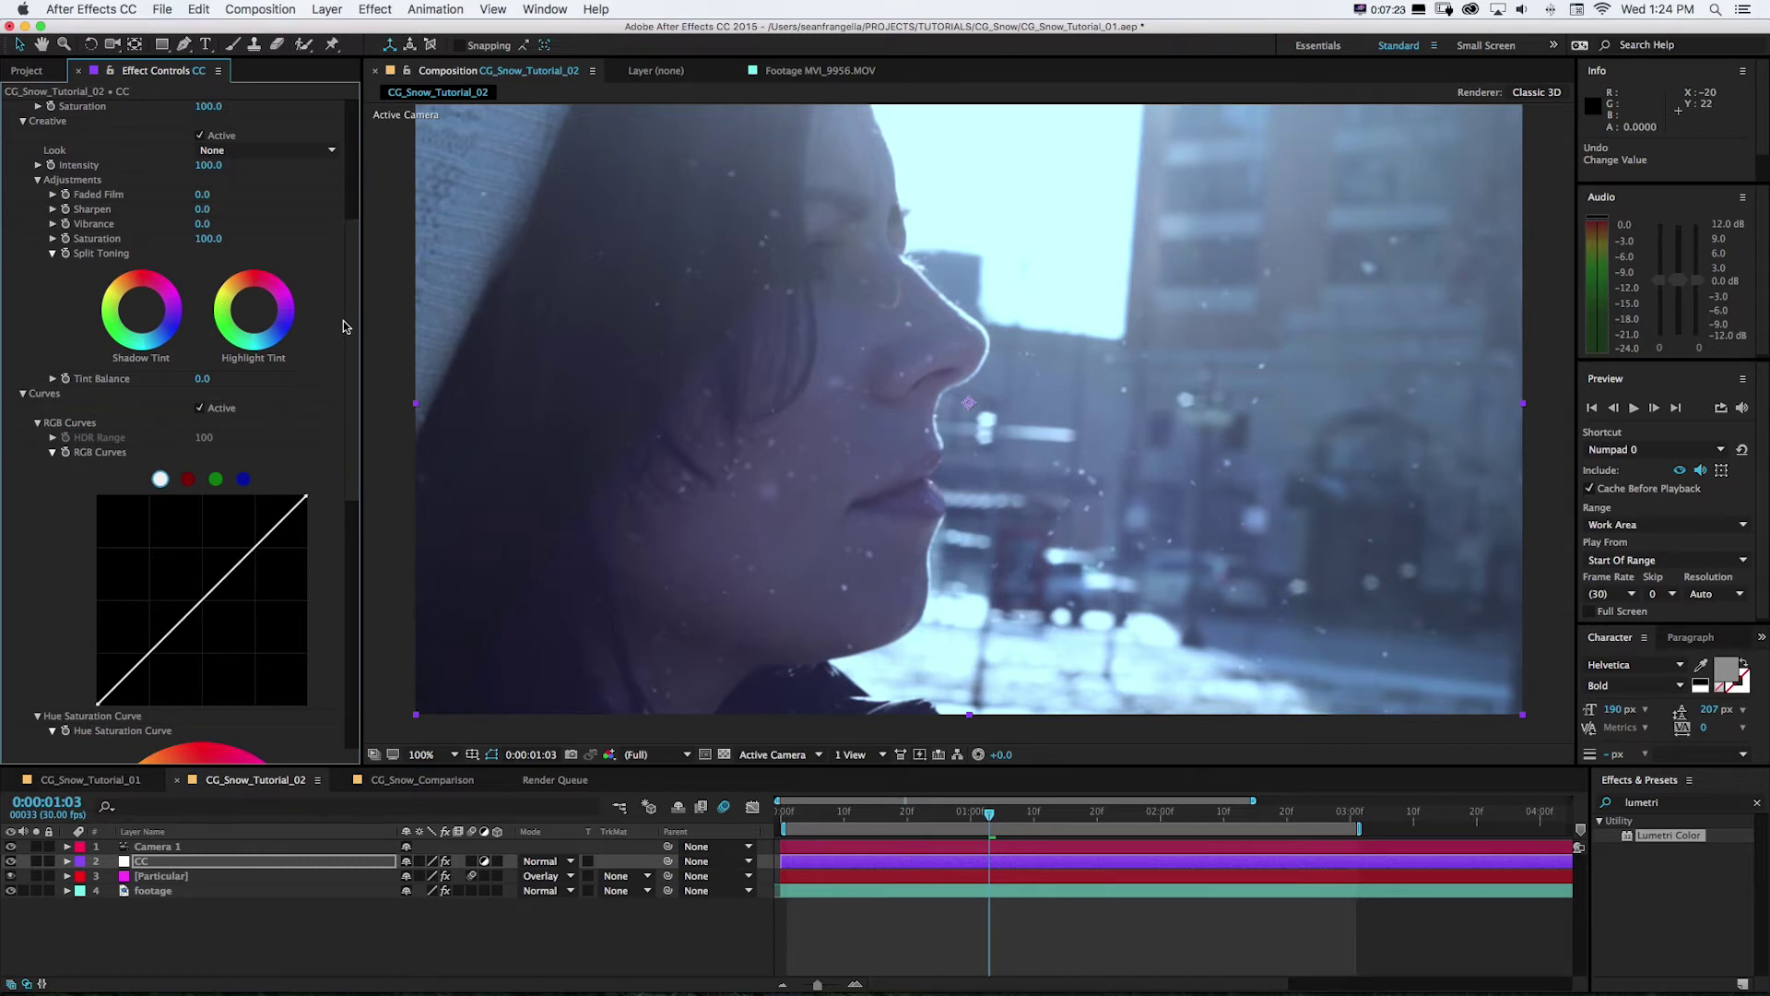
{"action": "scroll", "coordinate": [347, 323], "scroll_direction": "up", "scroll_amount": 2}
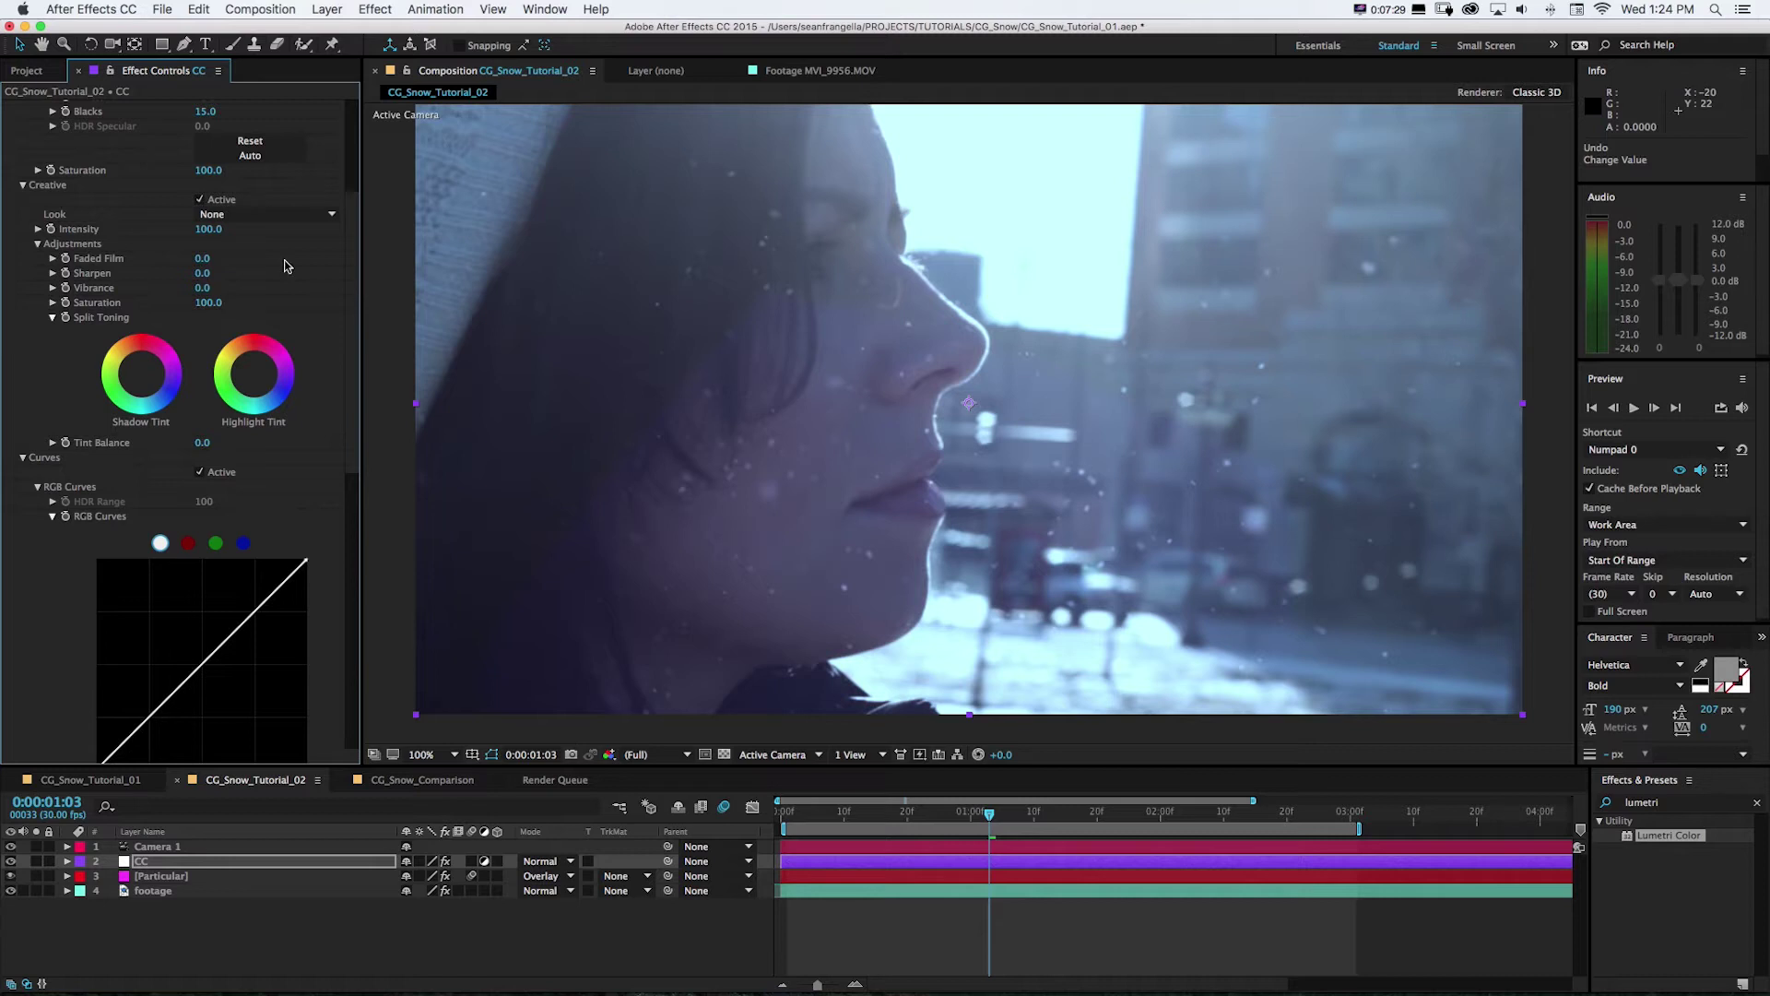
{"action": "mouse_move", "coordinate": [355, 265]}
{"action": "left_mouse_down"}
{"action": "mouse_move", "coordinate": [375, 494]}
{"action": "mouse_move", "coordinate": [362, 247]}
{"action": "left_mouse_up"}
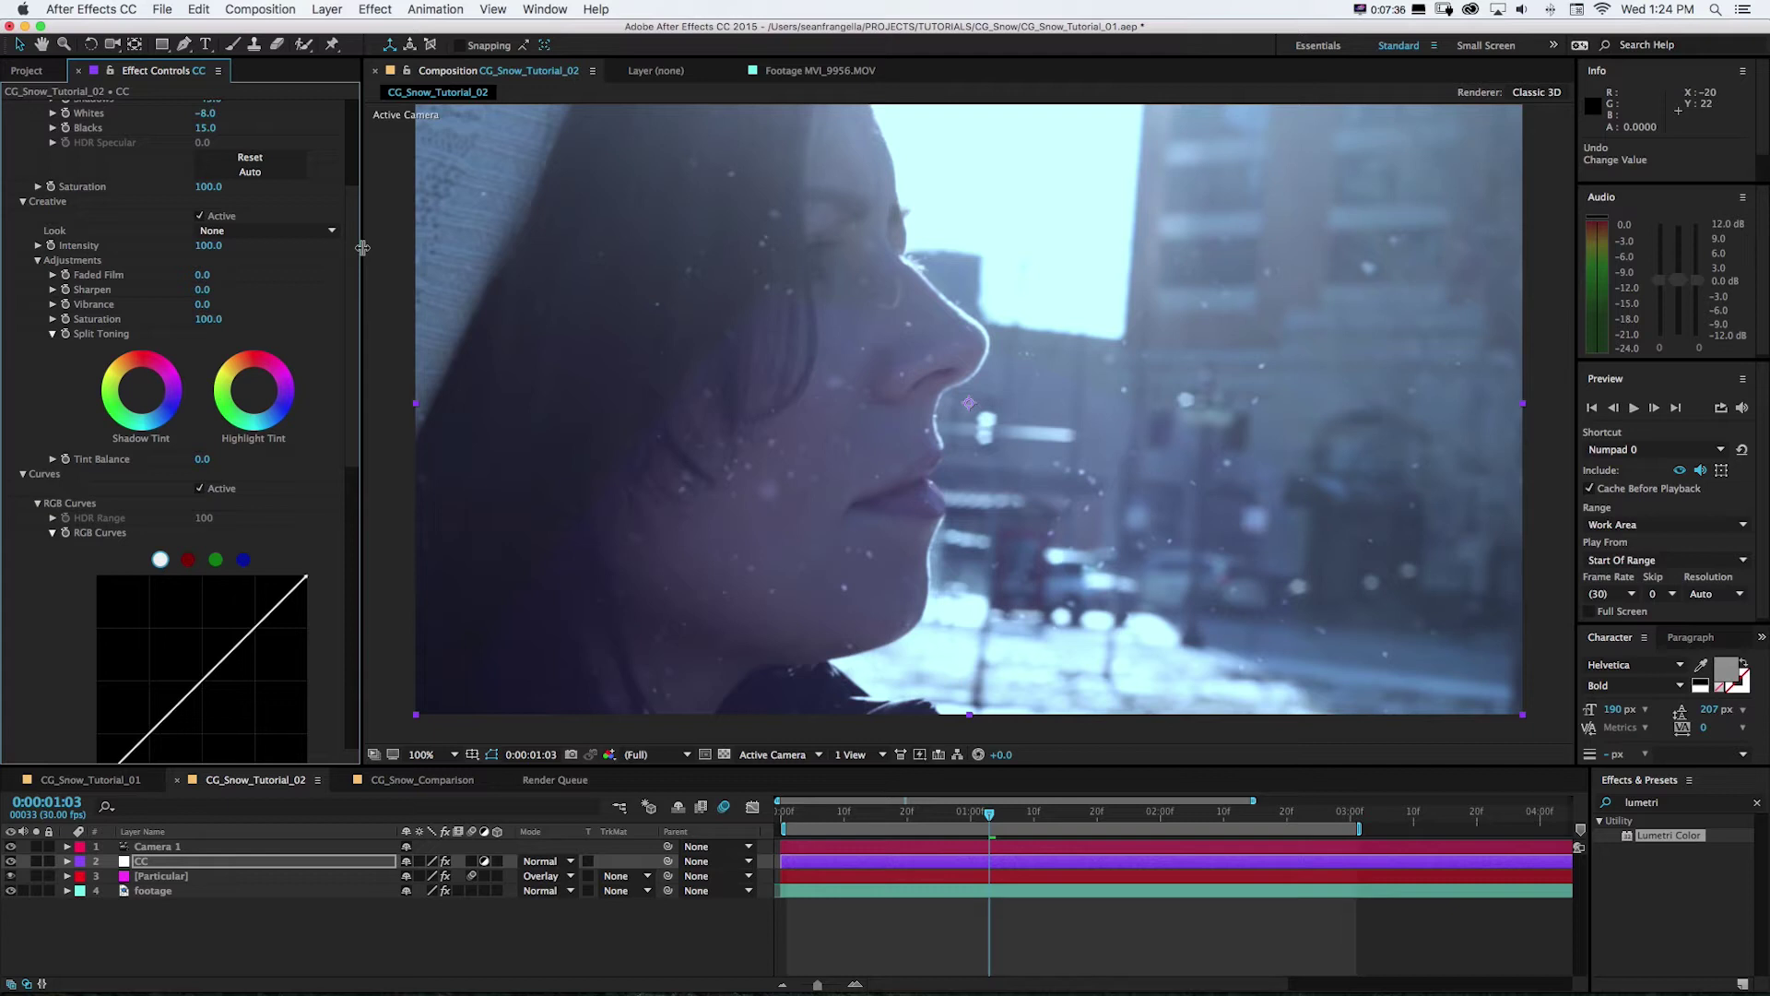
{"action": "left_click_drag", "start_coordinate": [362, 247], "coordinate": [361, 238]}
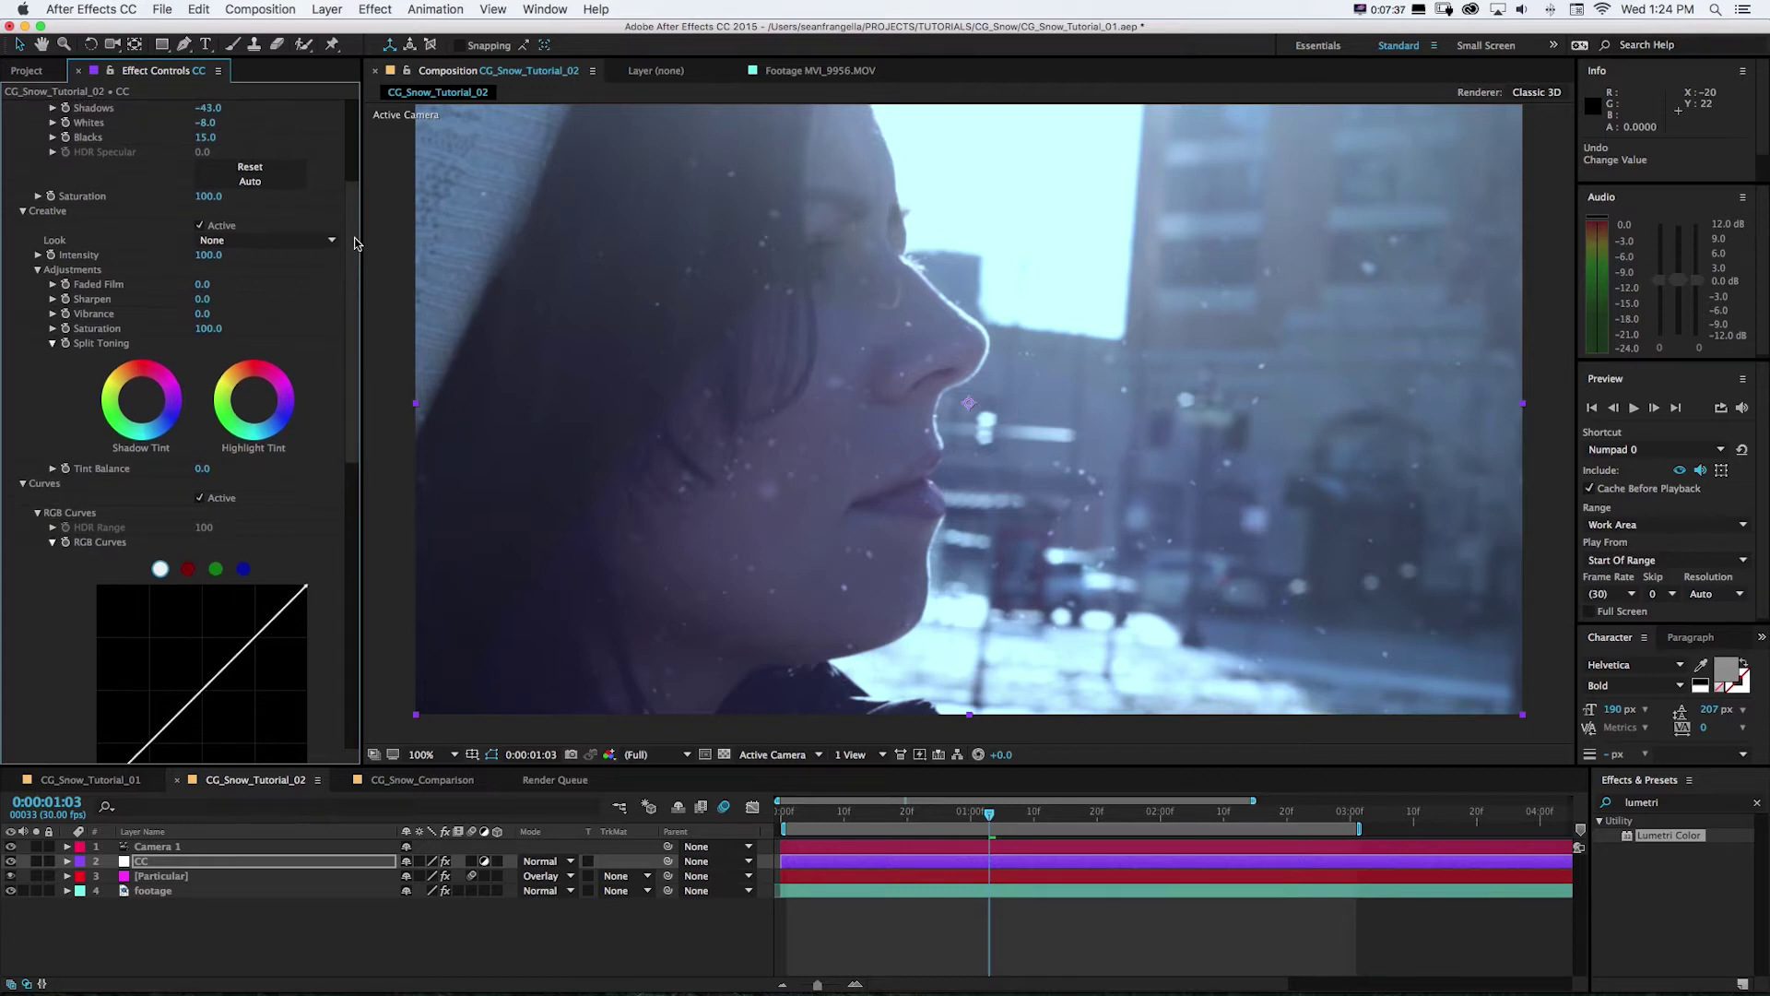
Compare Blue Ice with Blue Intense, keep Blue Ice at Intensity 7.0, and toggle Creative on/off
{"action": "left_click", "coordinate": [280, 241]}
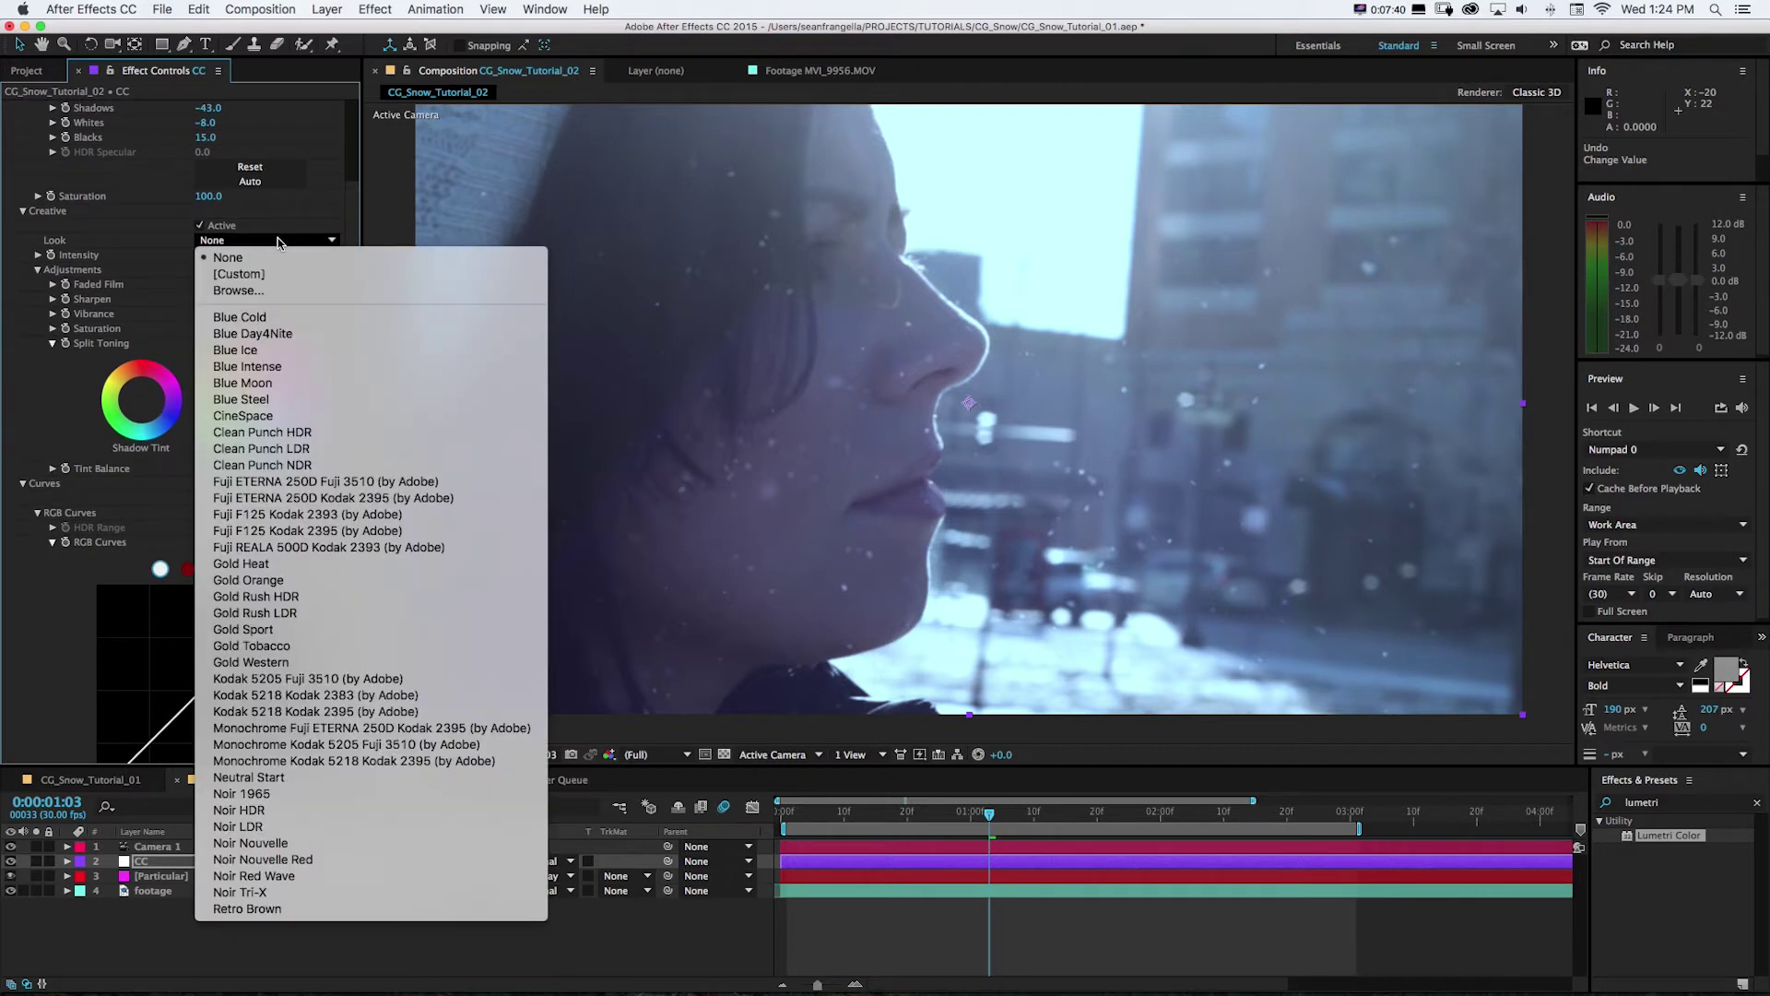
{"action": "left_click", "coordinate": [259, 351]}
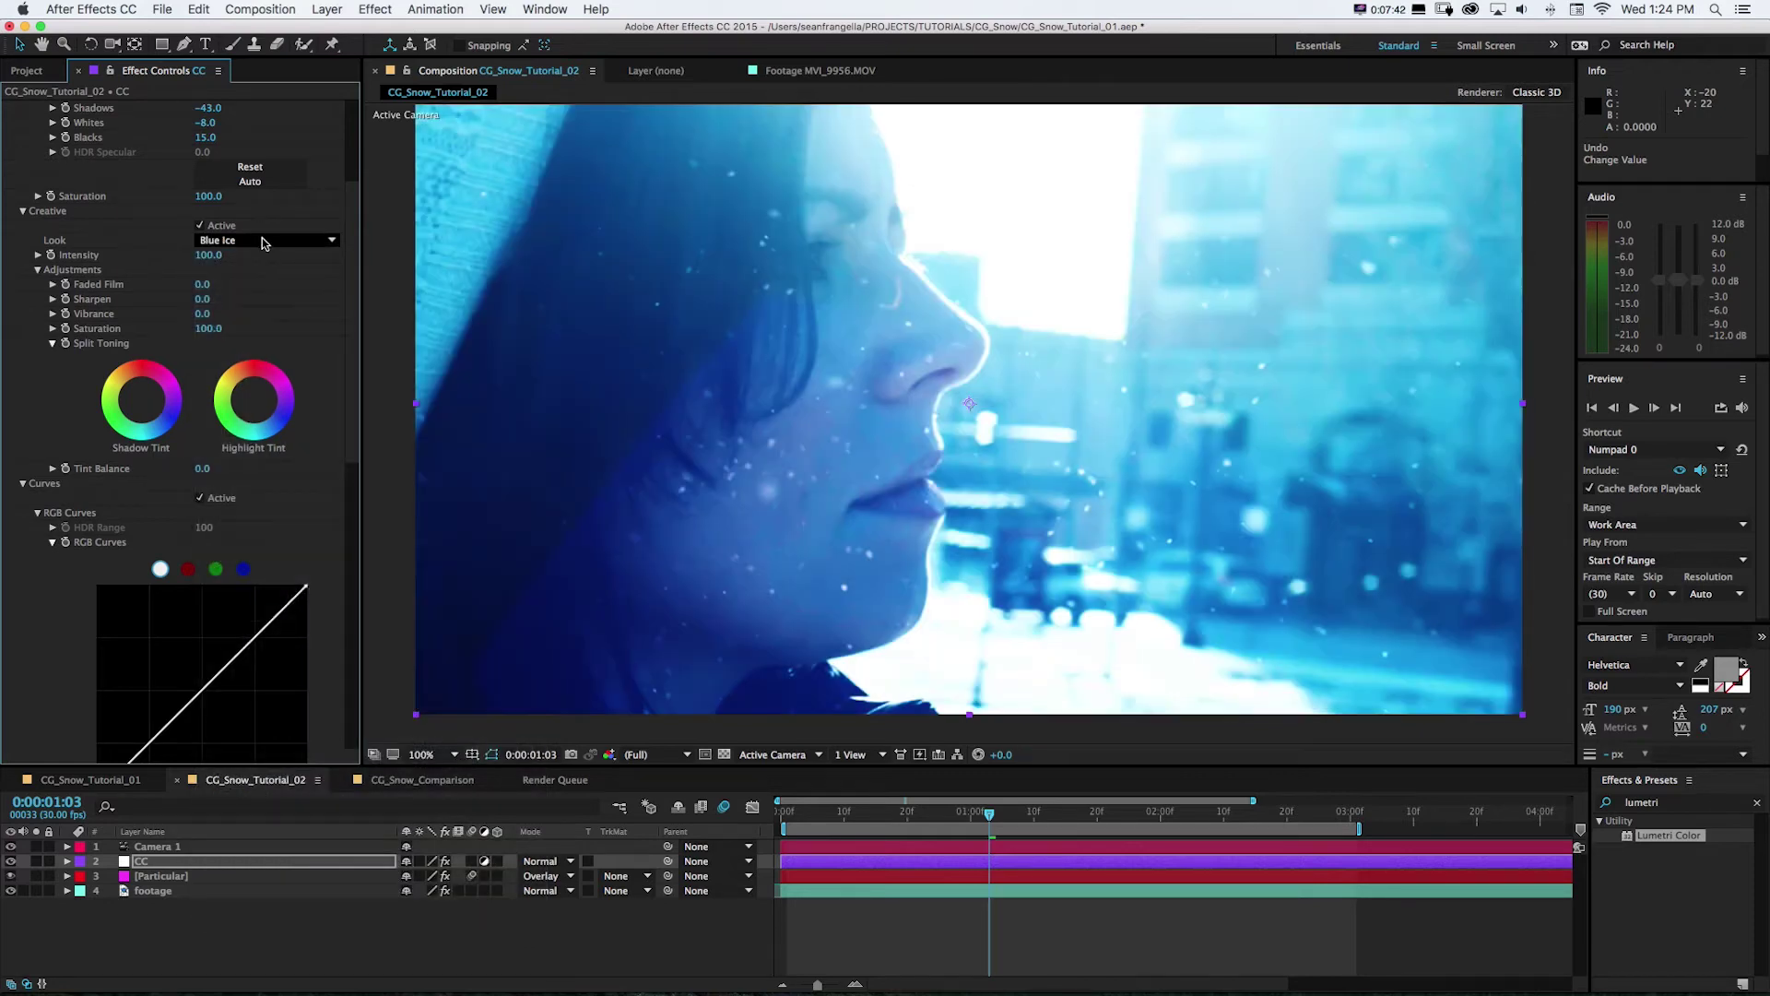
{"action": "left_click", "coordinate": [261, 242]}
{"action": "left_click", "coordinate": [250, 369]}
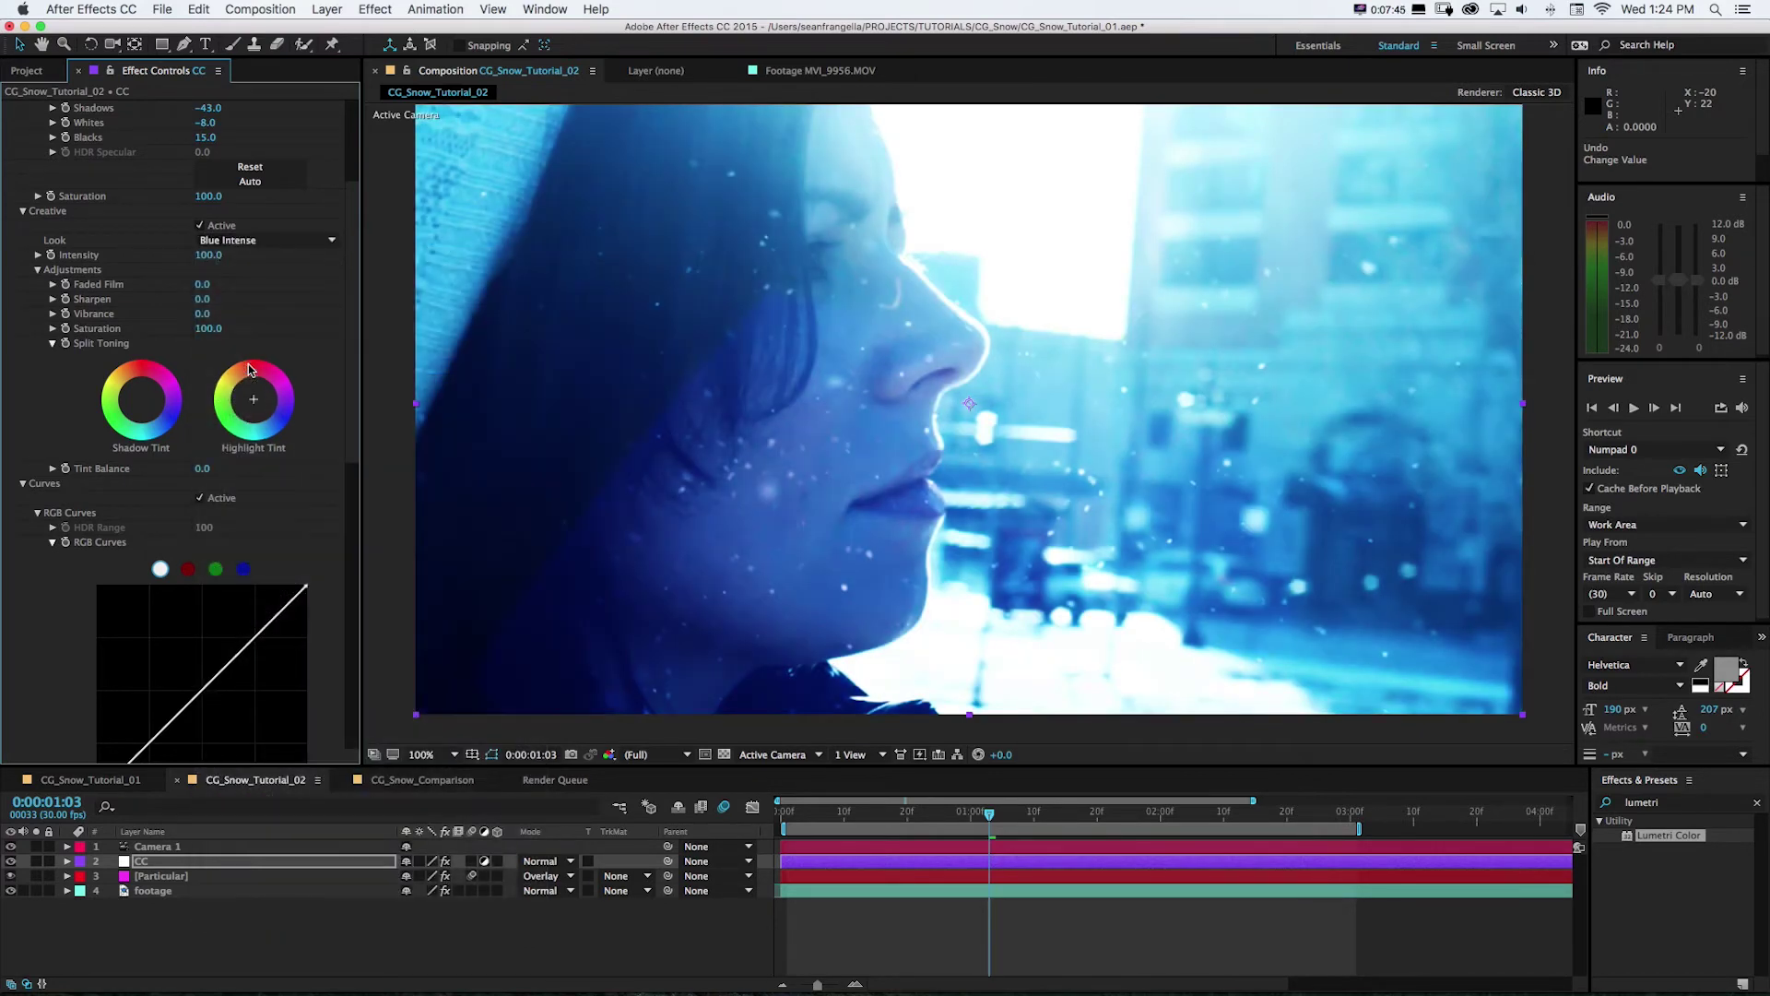
{"action": "left_click", "coordinate": [262, 241]}
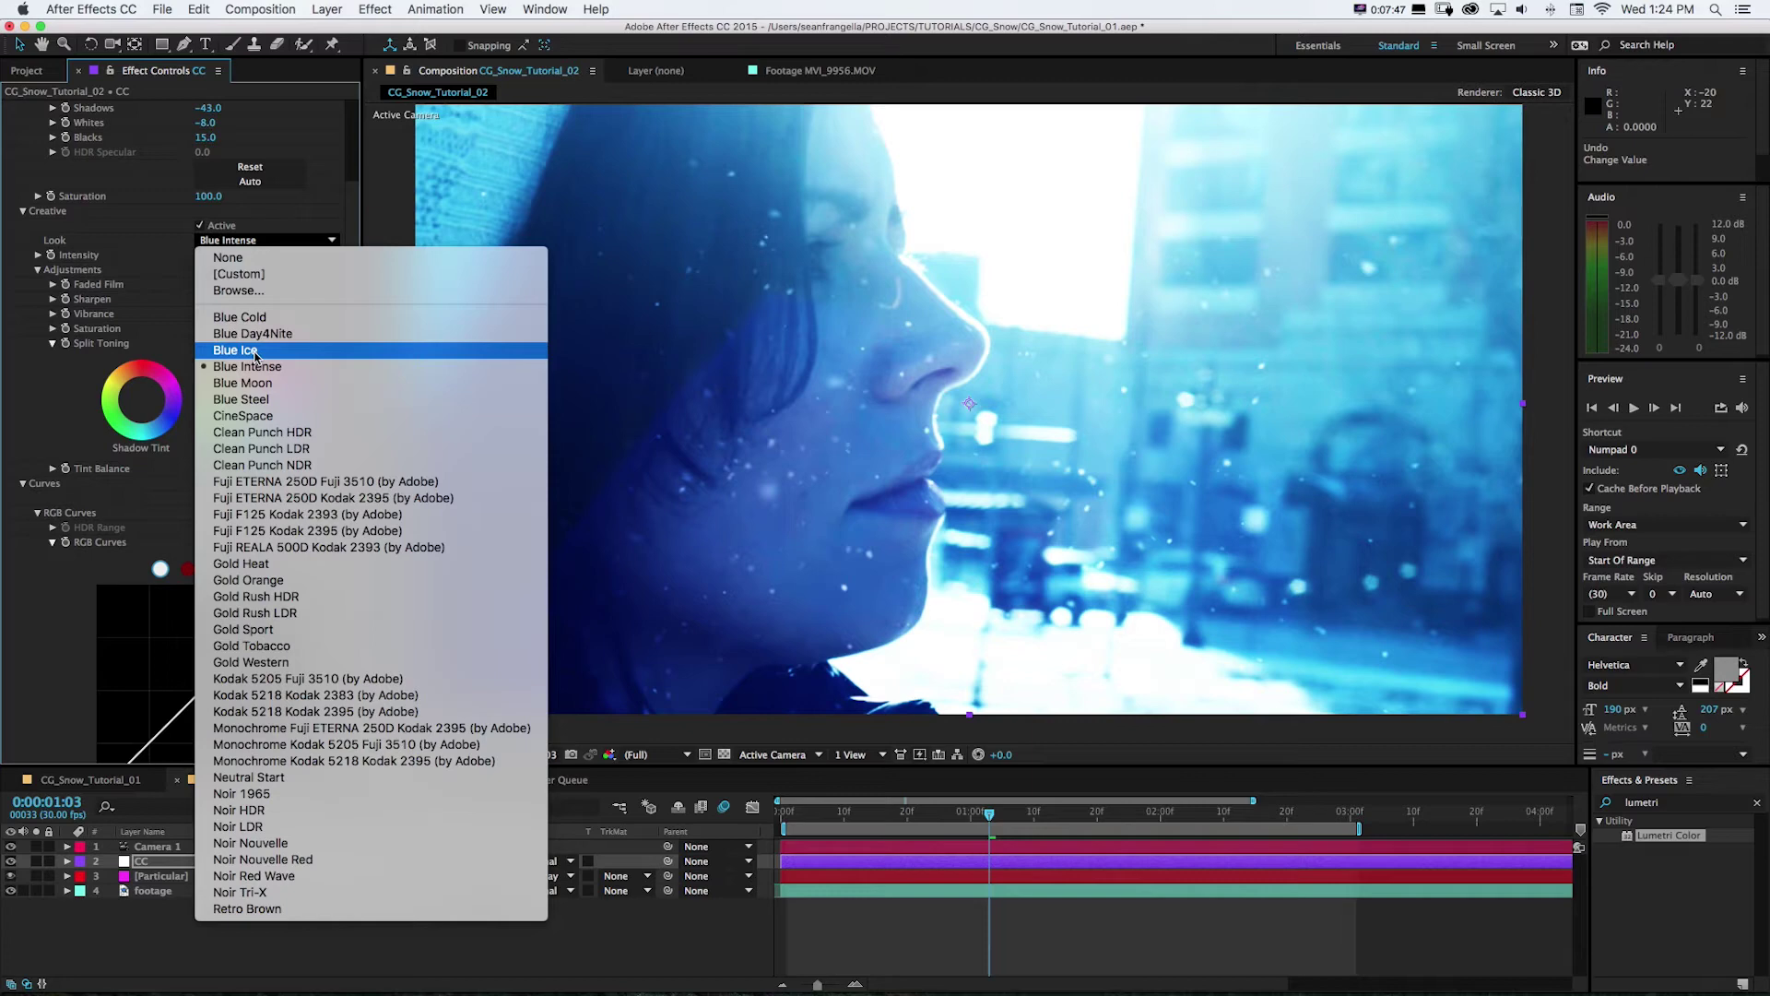
{"action": "left_click", "coordinate": [256, 354]}
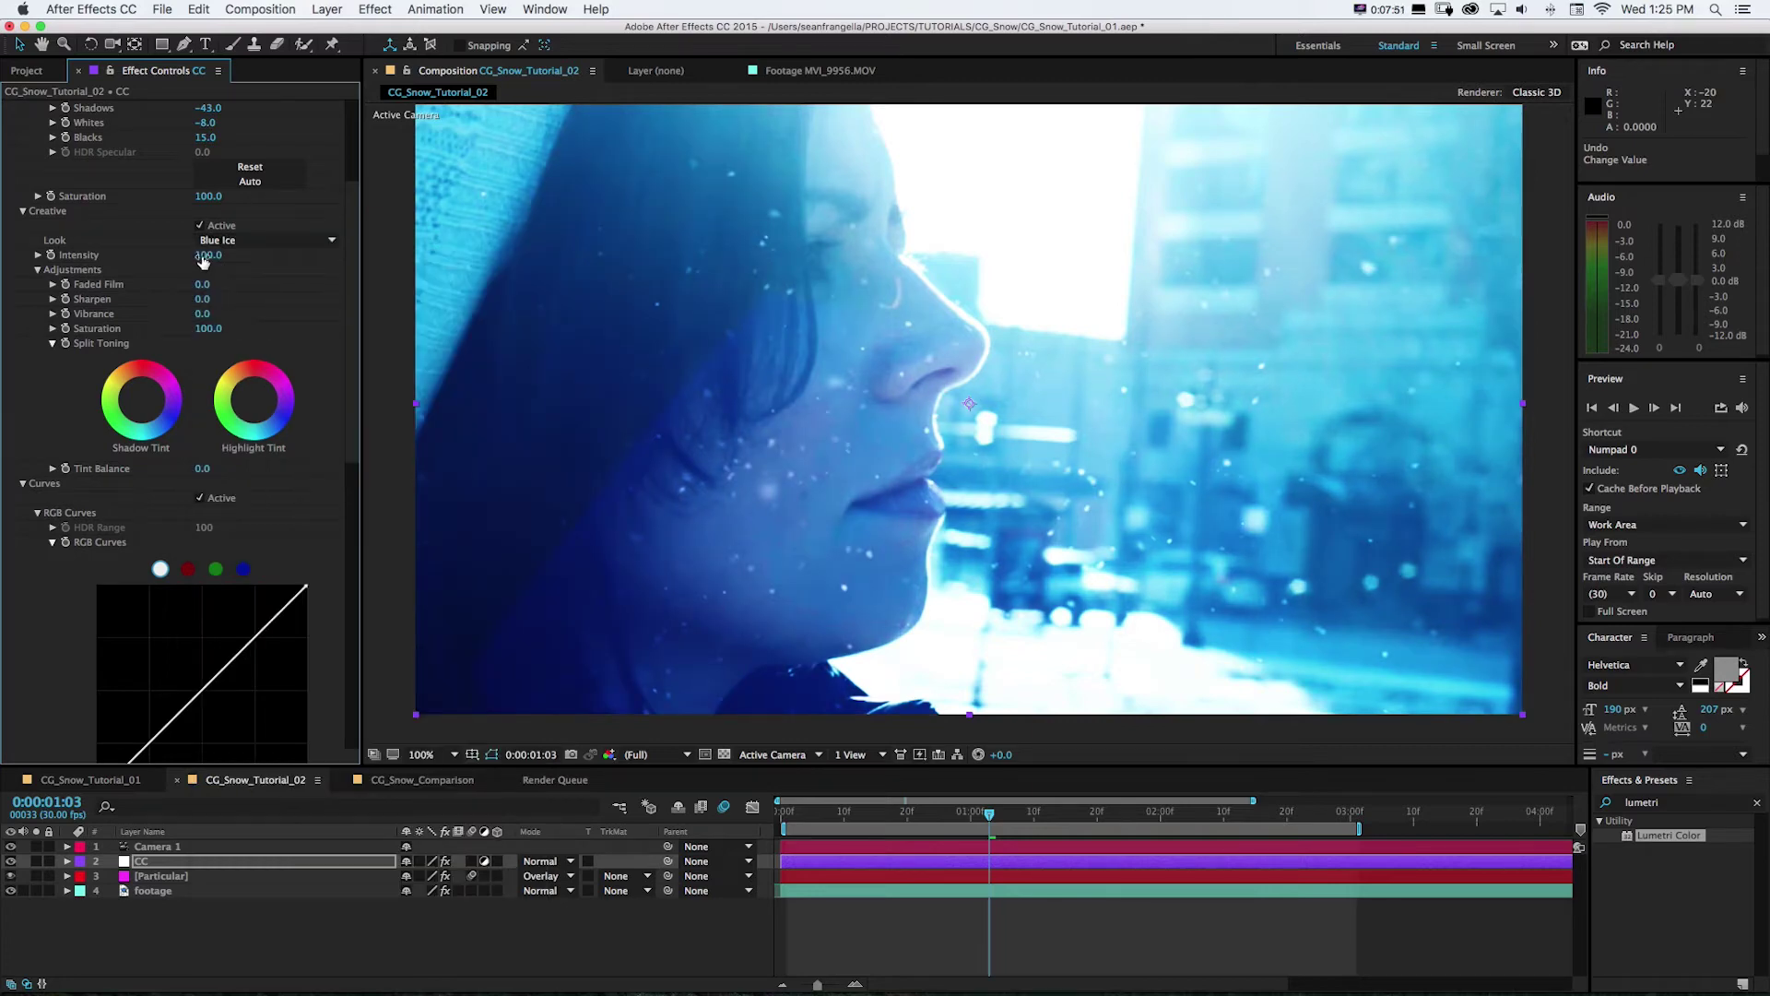
{"action": "left_click_drag", "start_coordinate": [203, 255], "coordinate": [115, 258]}
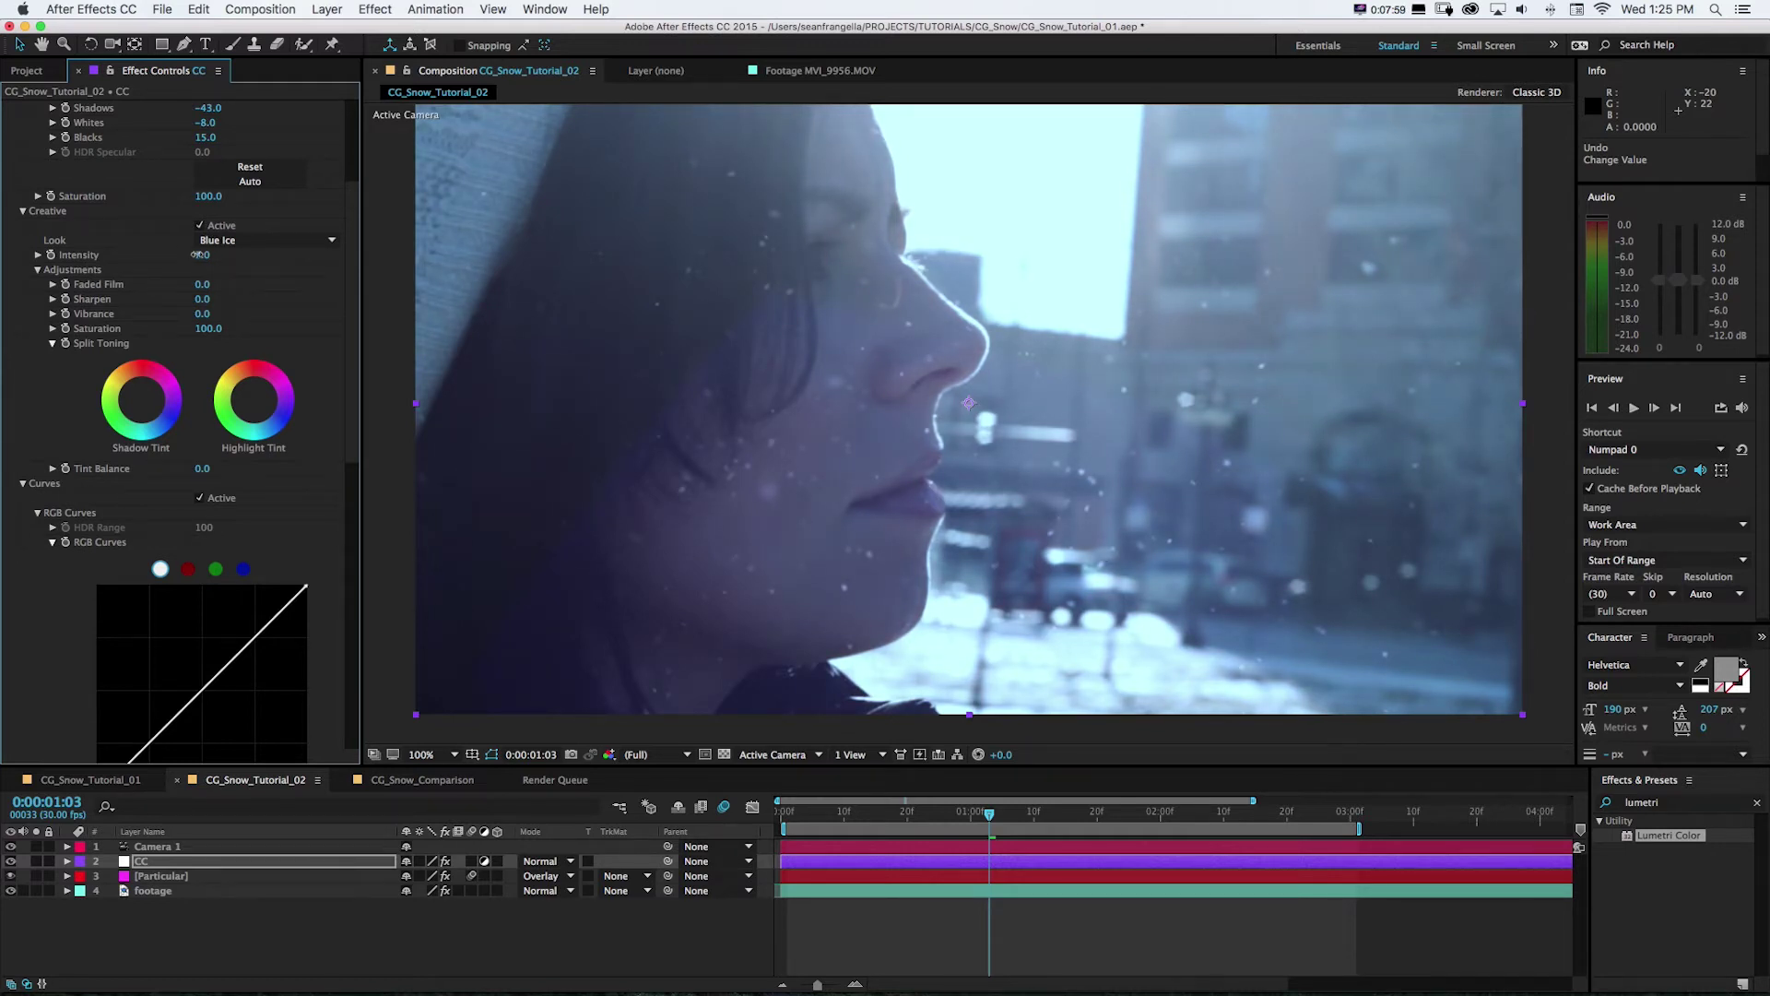
{"action": "left_click", "coordinate": [200, 226]}
{"action": "left_click", "coordinate": [200, 226]}
{"action": "scroll", "coordinate": [350, 319], "scroll_direction": "down", "scroll_amount": 2}
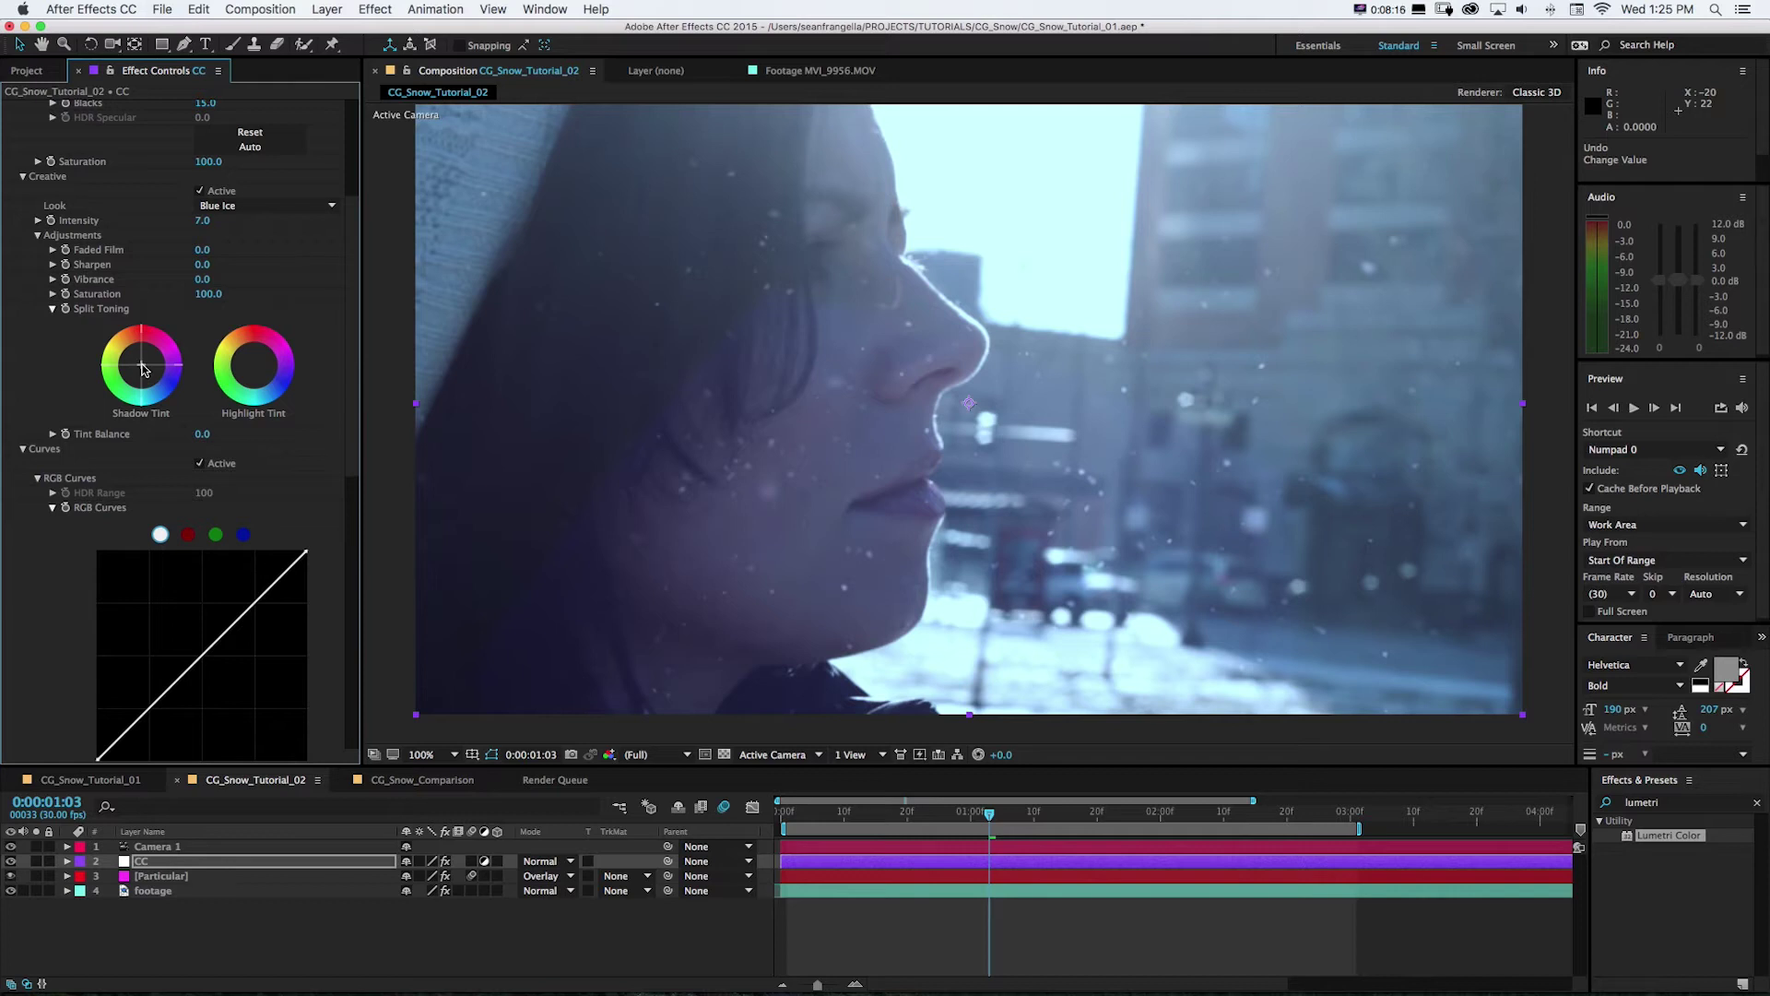
Nudge the Shadow and Highlight Tint points slightly off centre, comparing via undo/redo, then refine the shadow tint
{"action": "left_click_drag", "start_coordinate": [143, 369], "coordinate": [141, 365]}
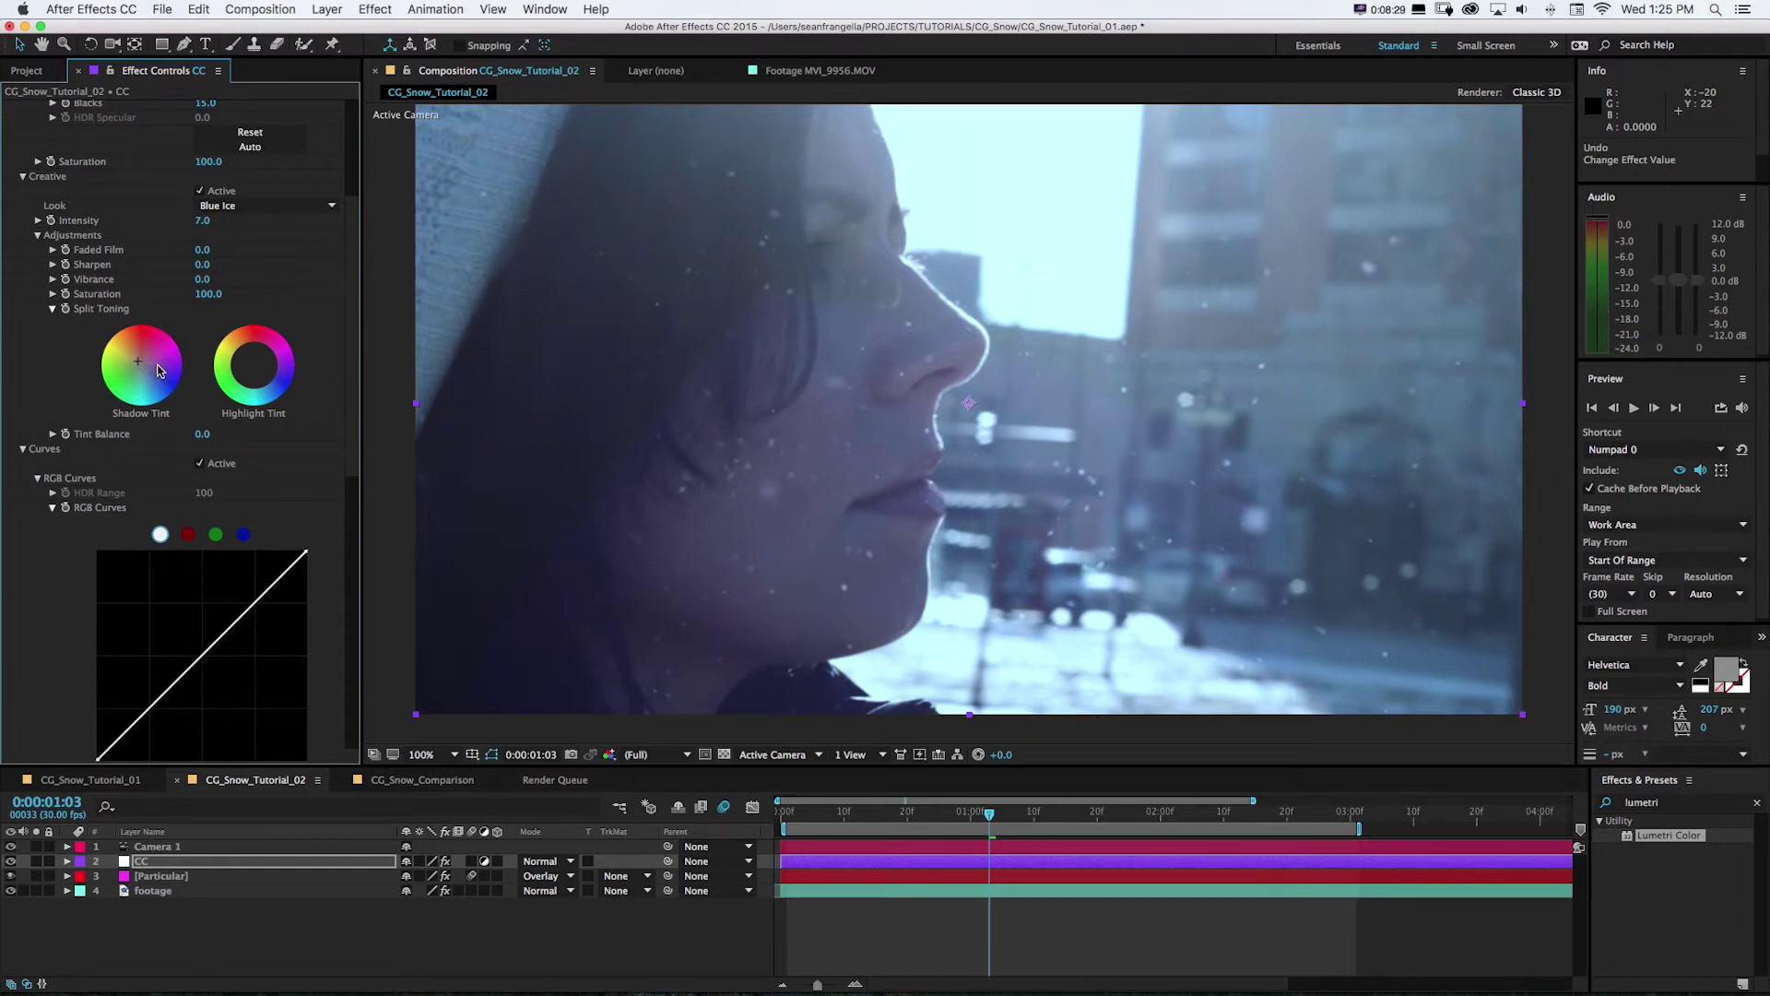
{"action": "key", "text": "super+z"}
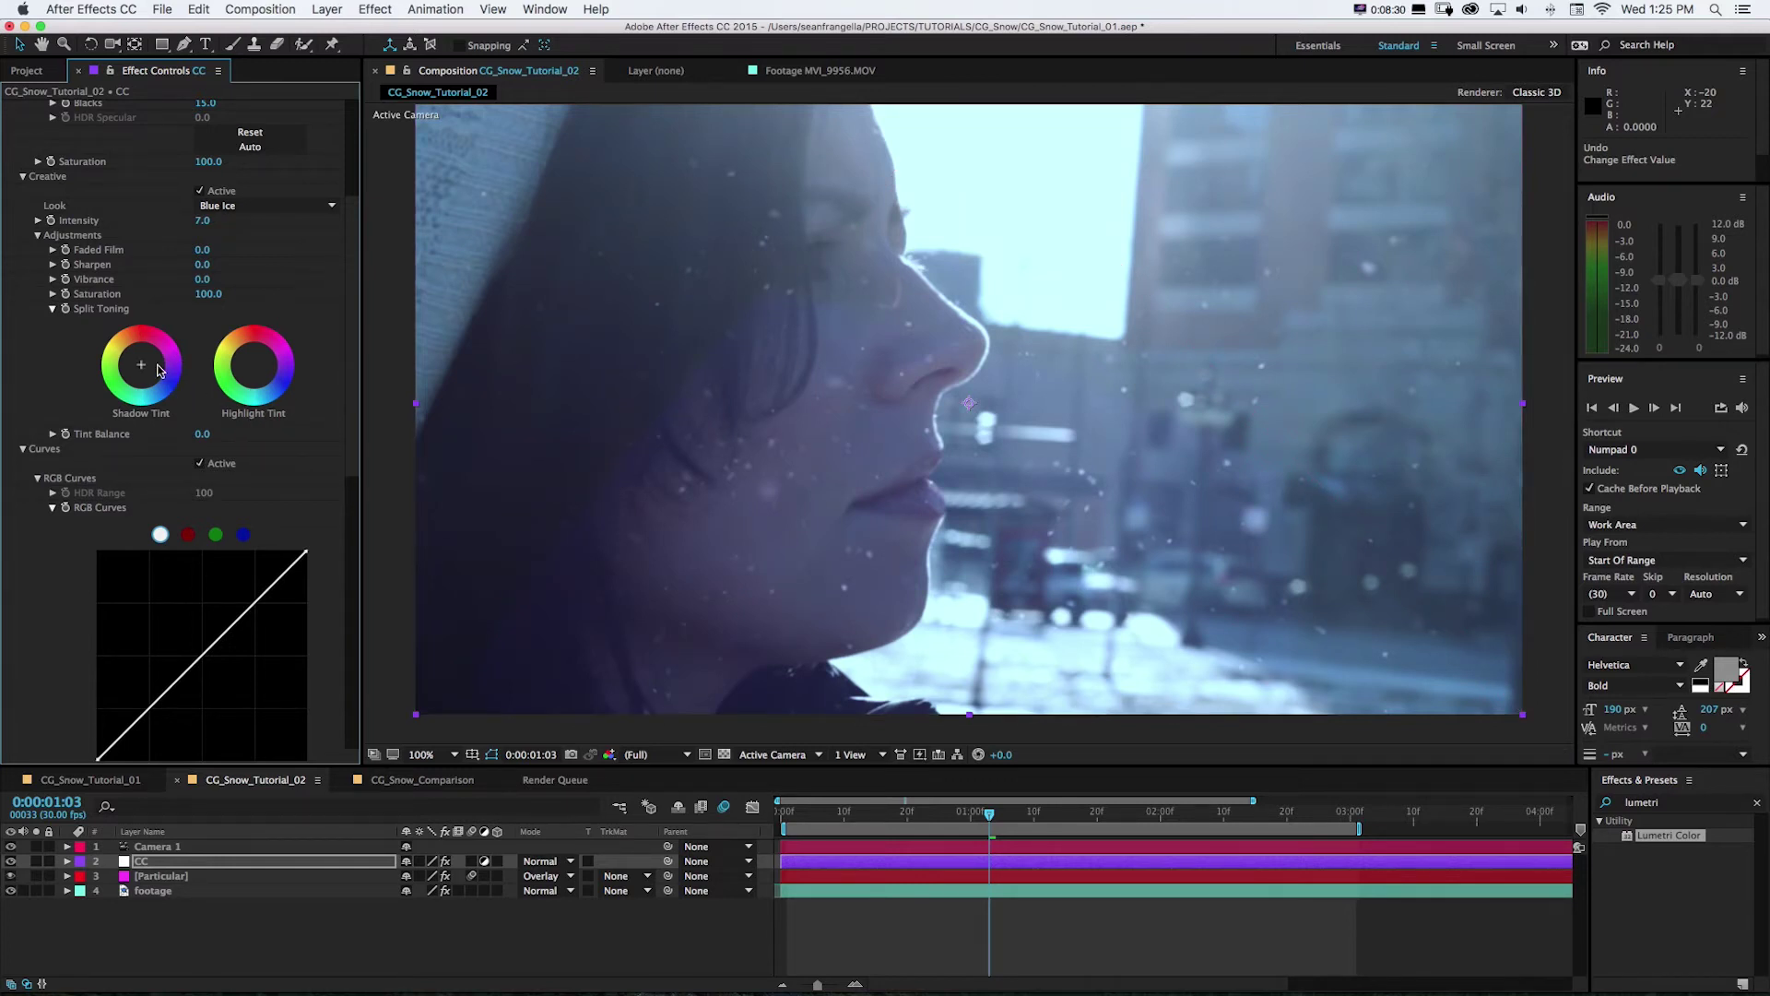
{"action": "key", "text": "shift+super+z"}
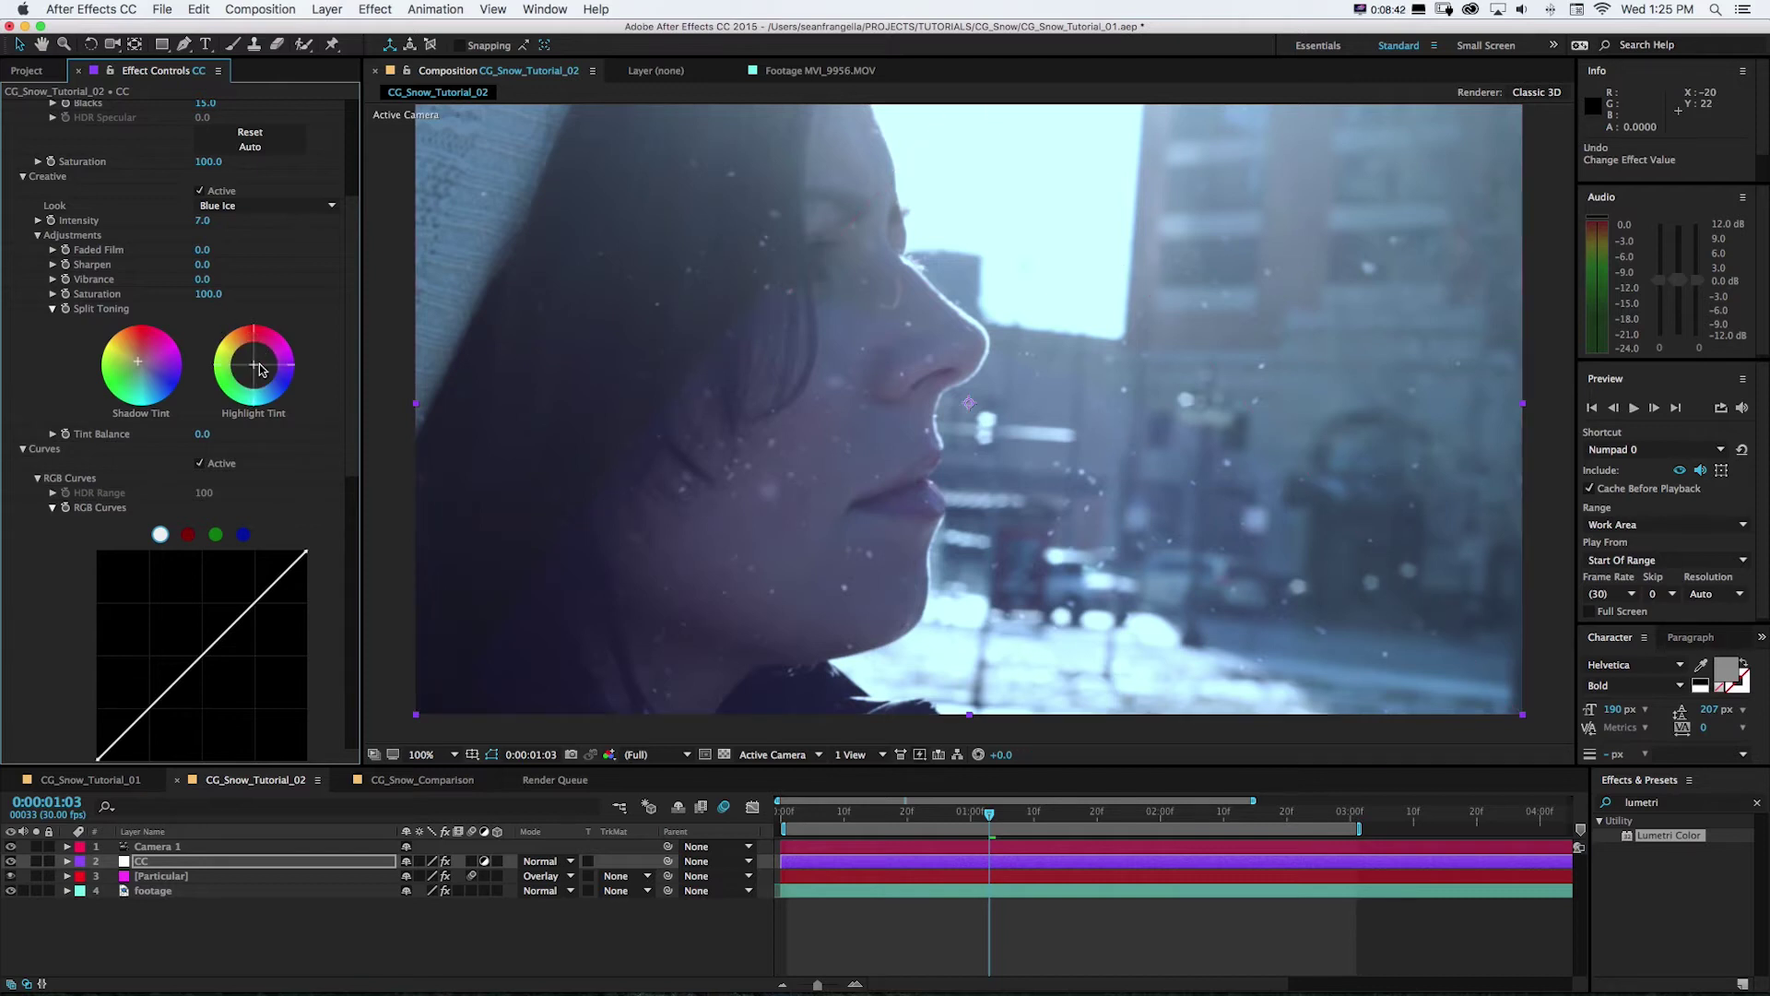
{"action": "left_click_drag", "start_coordinate": [254, 364], "coordinate": [257, 369]}
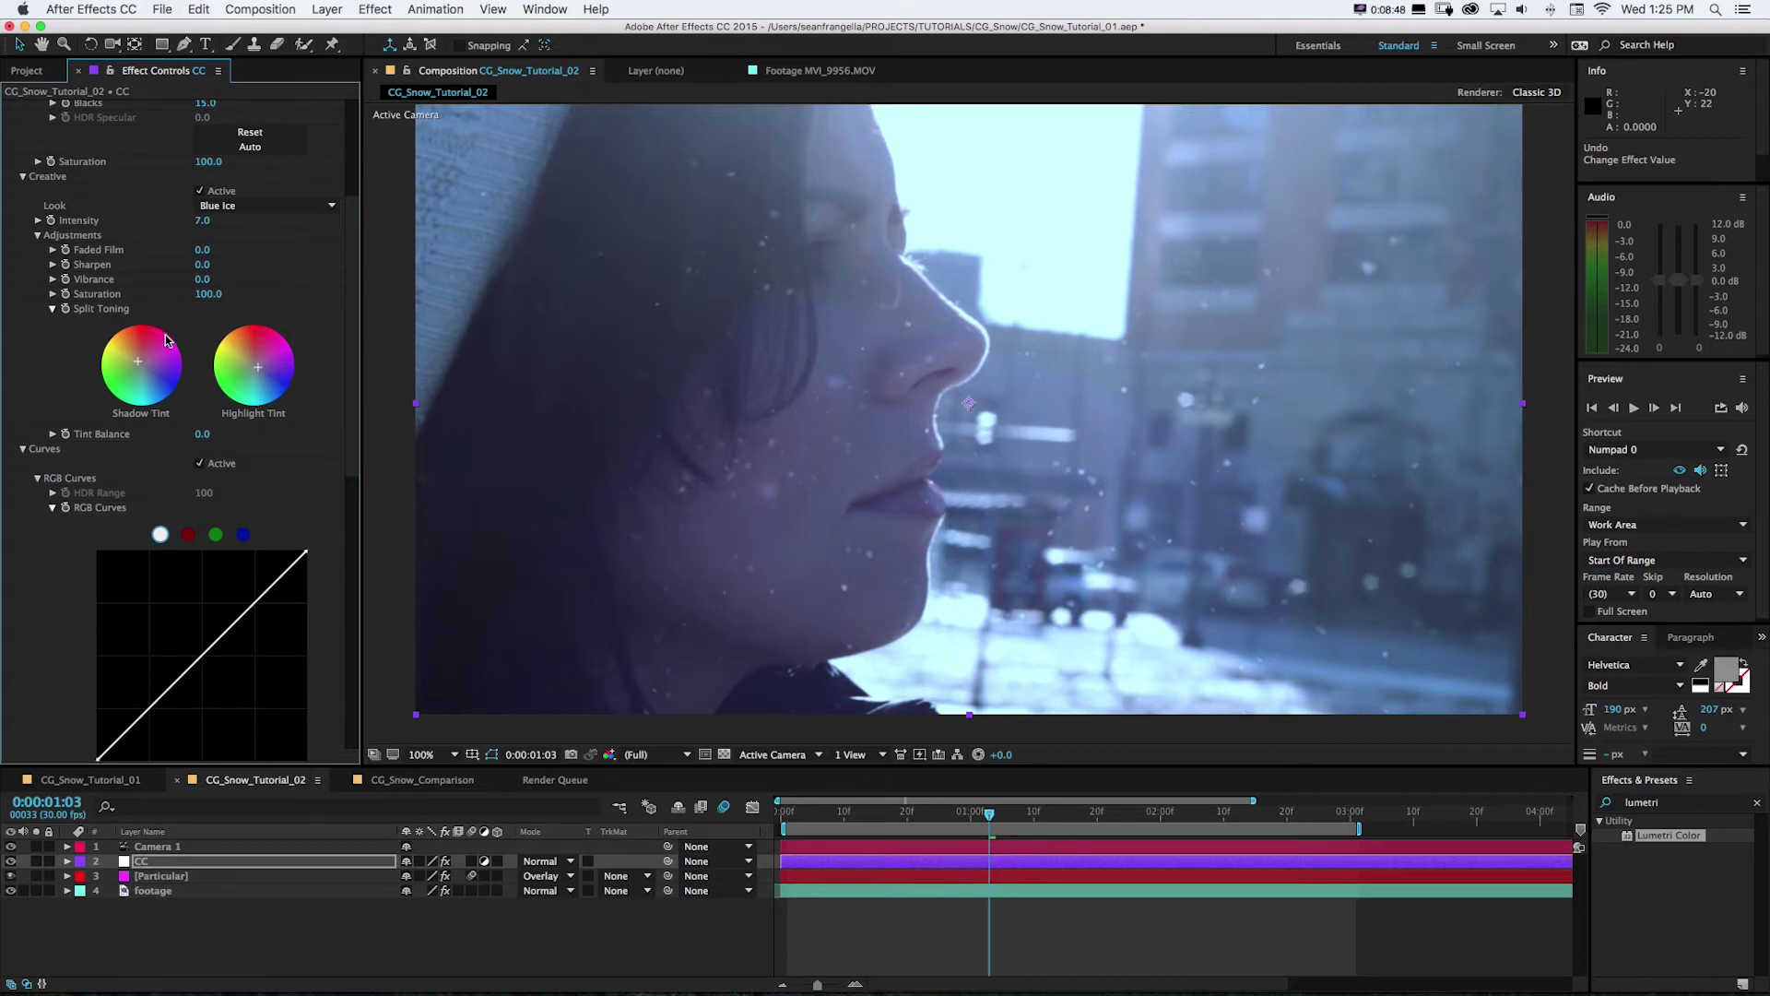
{"action": "left_click", "coordinate": [137, 360]}
{"action": "left_click", "coordinate": [142, 362]}
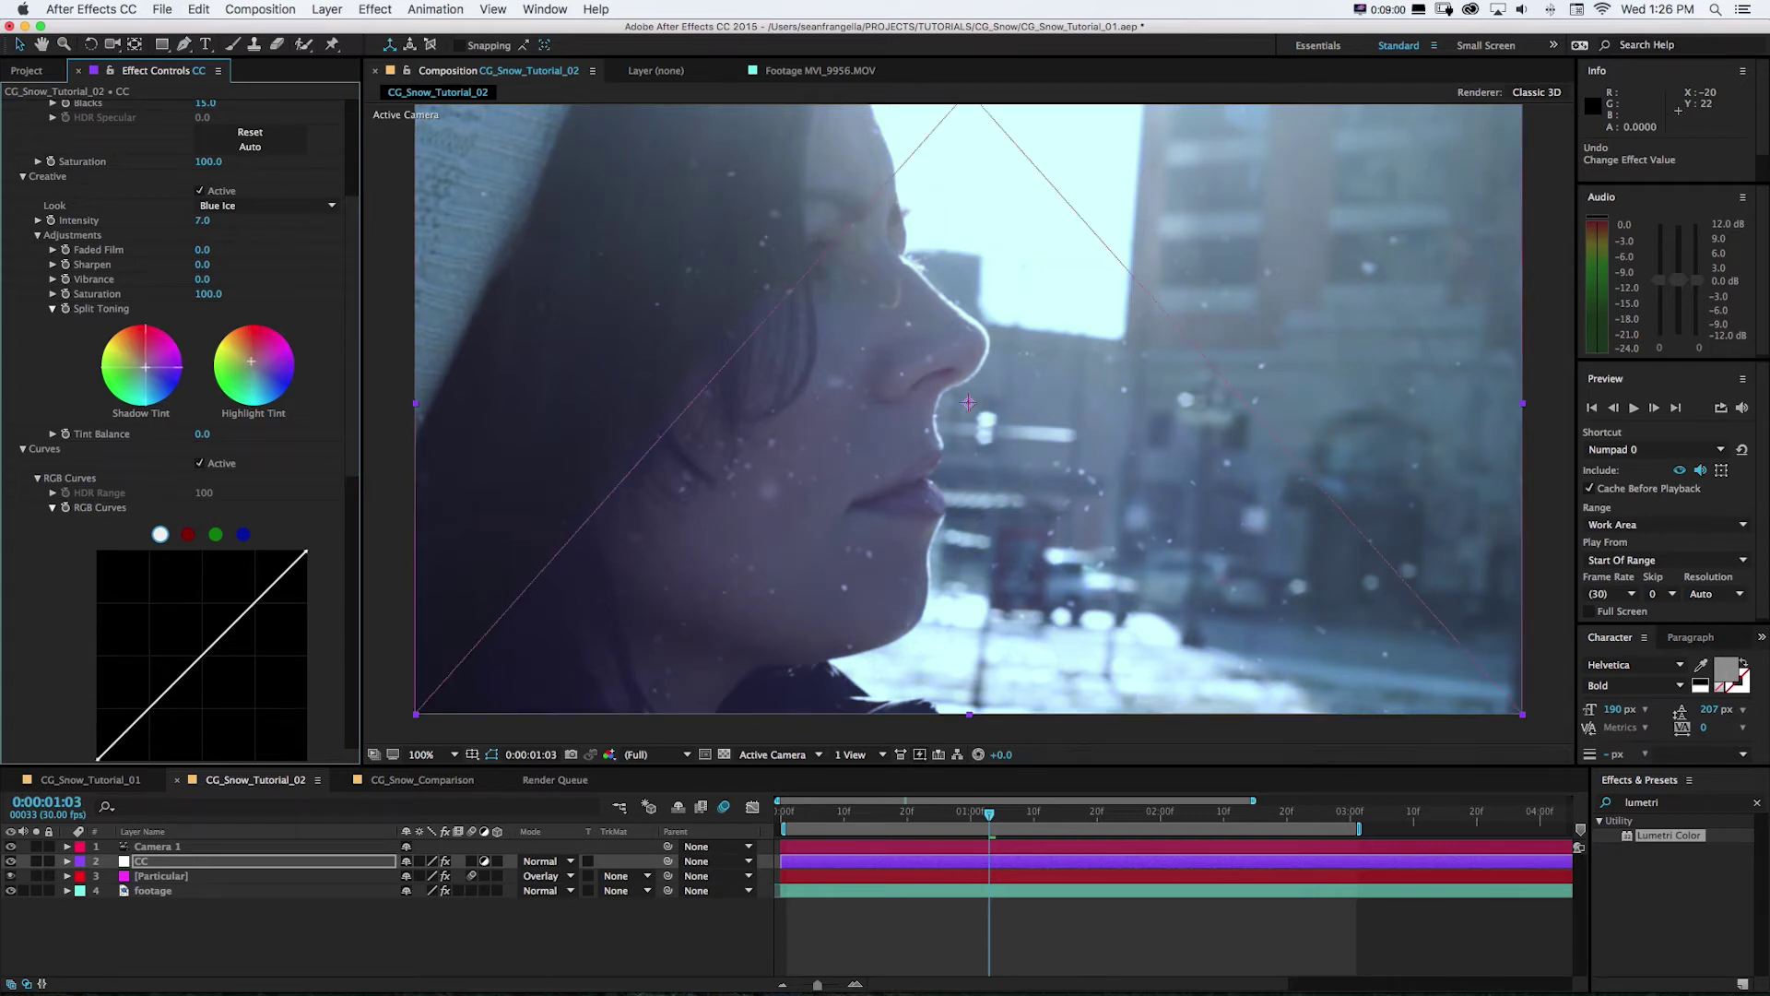
{"action": "left_click", "coordinate": [138, 357]}
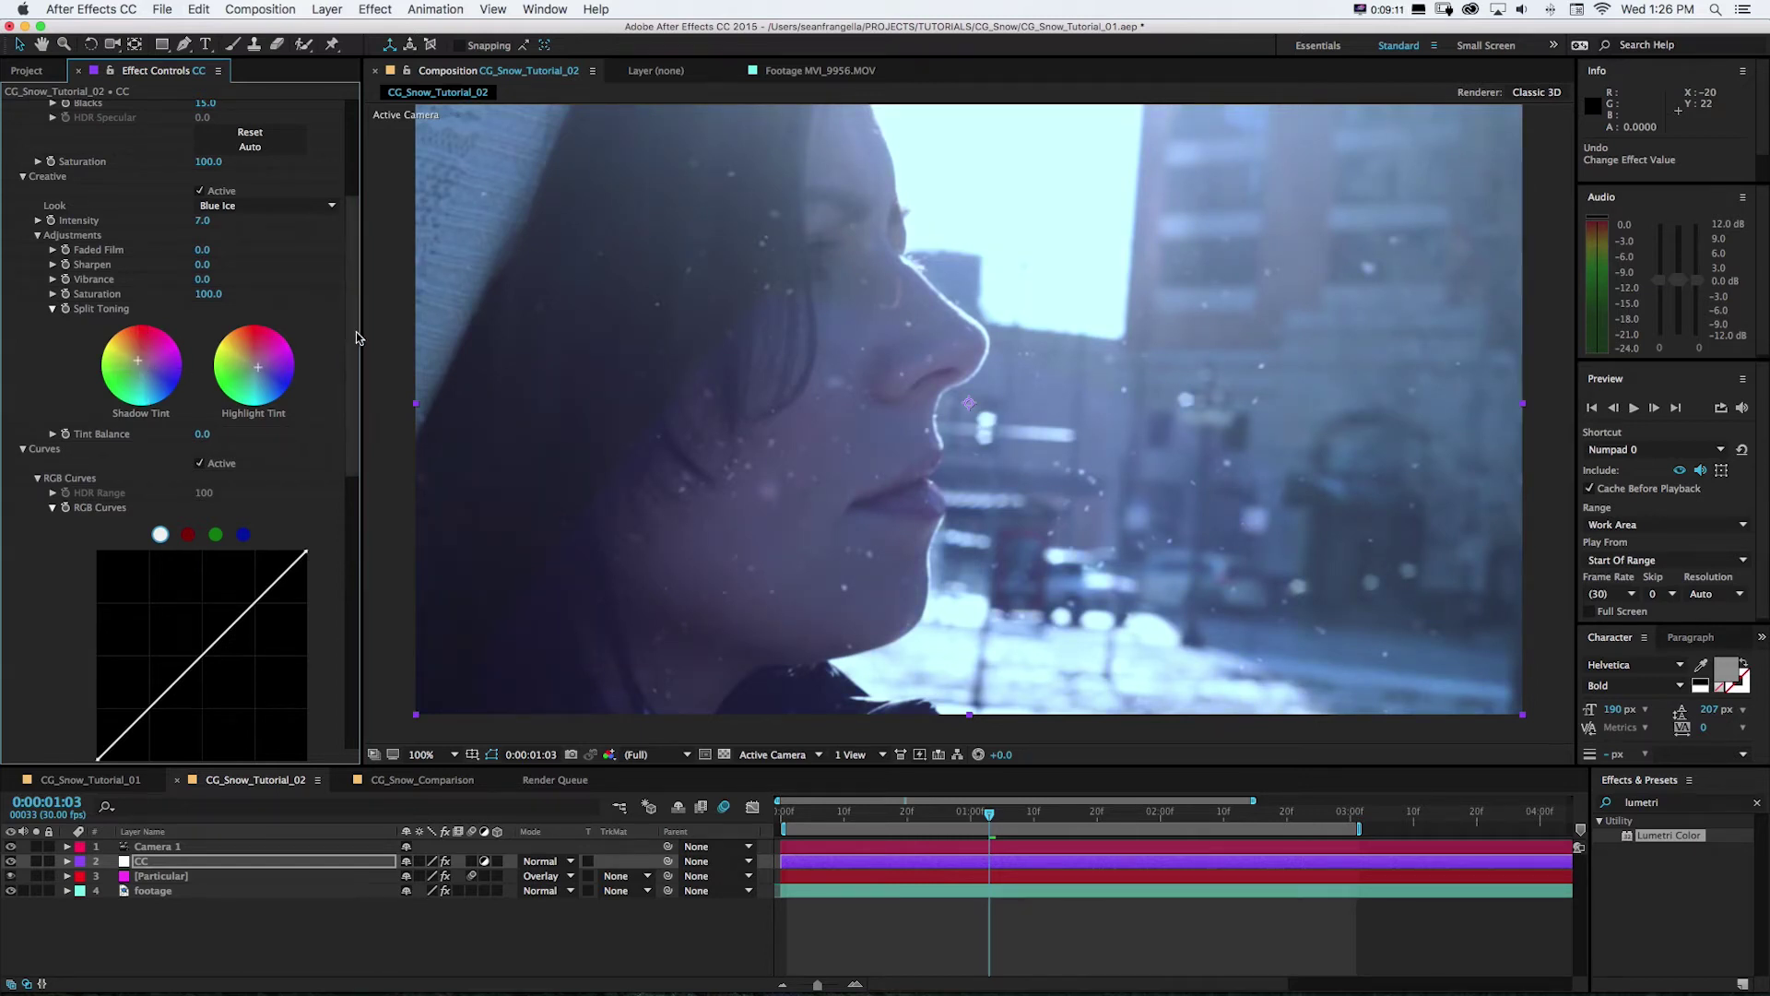
{"action": "left_click_drag", "start_coordinate": [356, 332], "coordinate": [353, 467]}
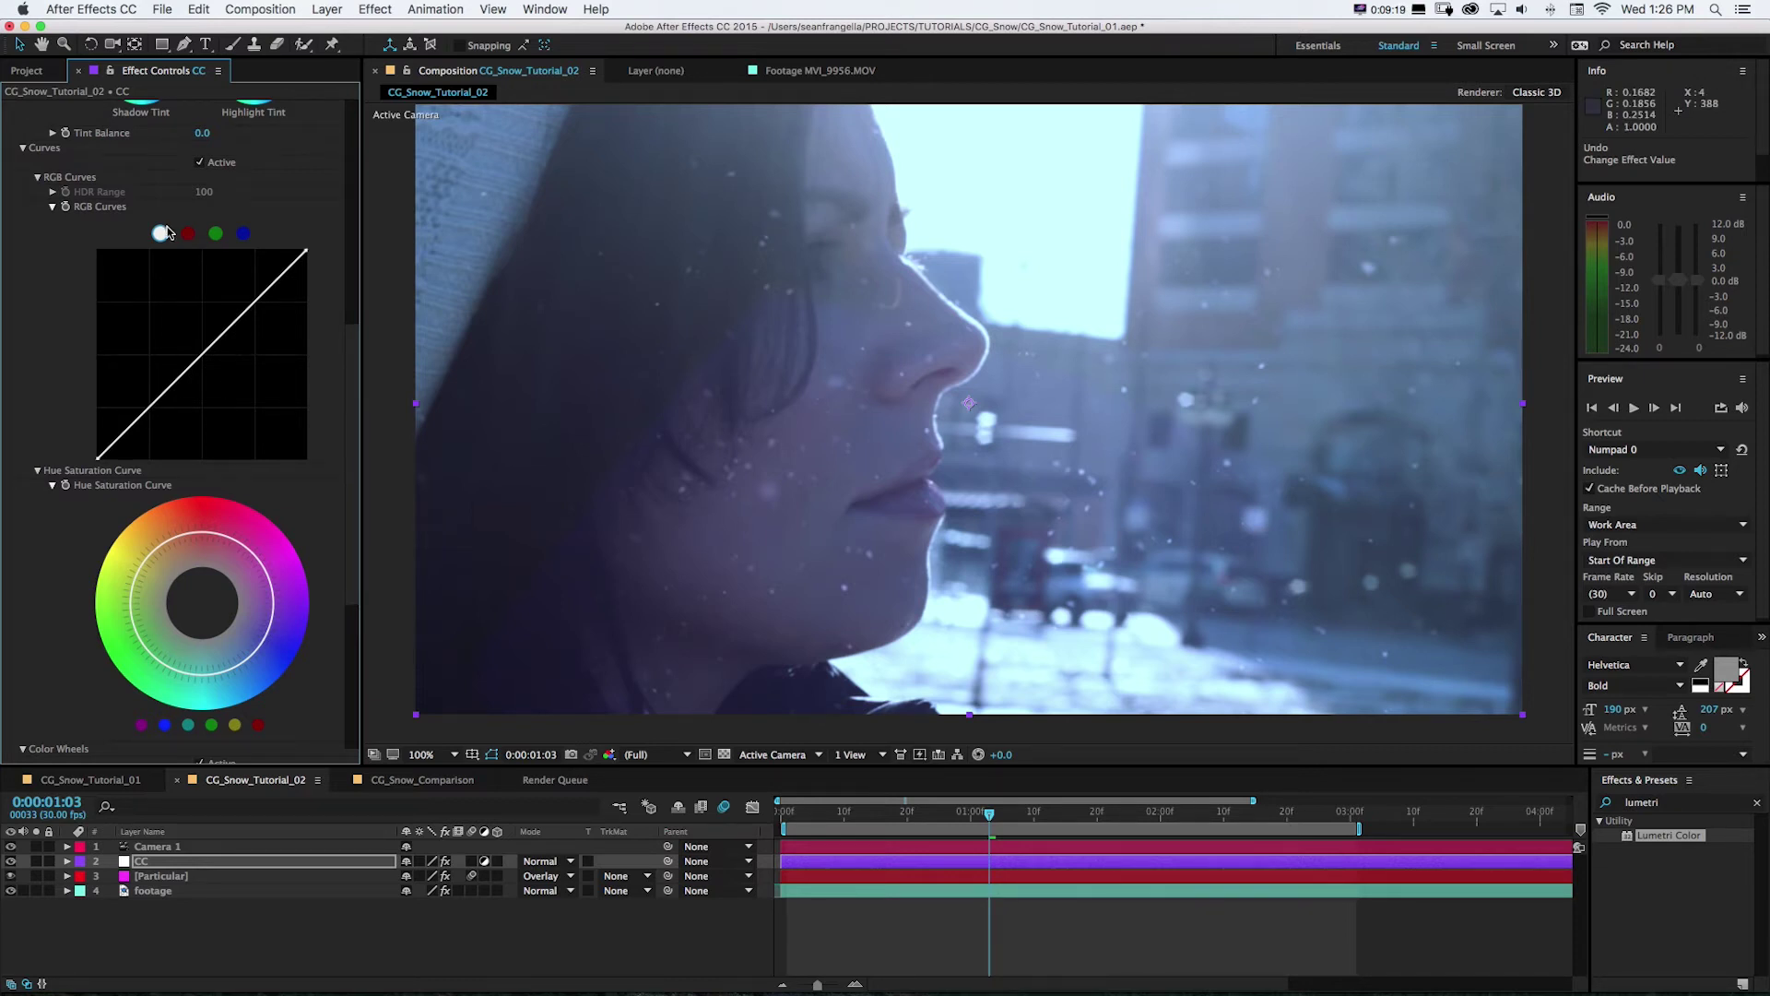
Shape a gentle S-curve on the RGB curve with two points, toggling Curves to compare
{"action": "left_click", "coordinate": [156, 401]}
{"action": "left_click", "coordinate": [250, 308]}
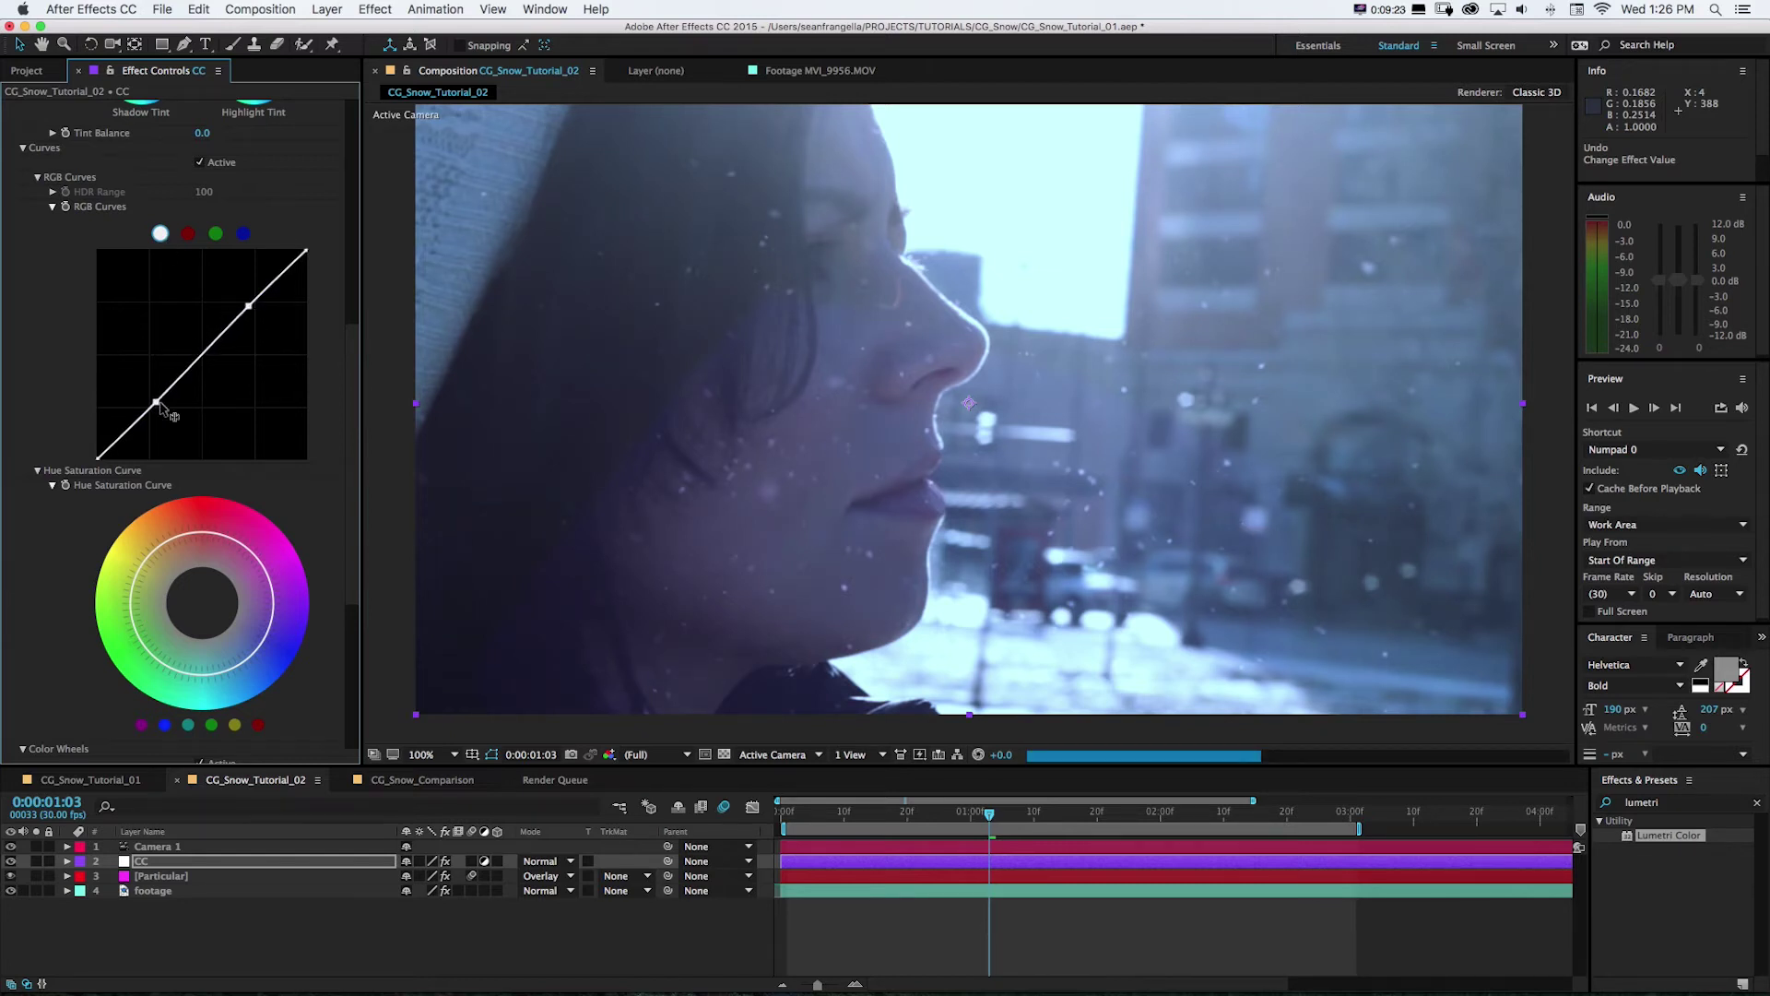
{"action": "left_click_drag", "start_coordinate": [158, 407], "coordinate": [161, 411]}
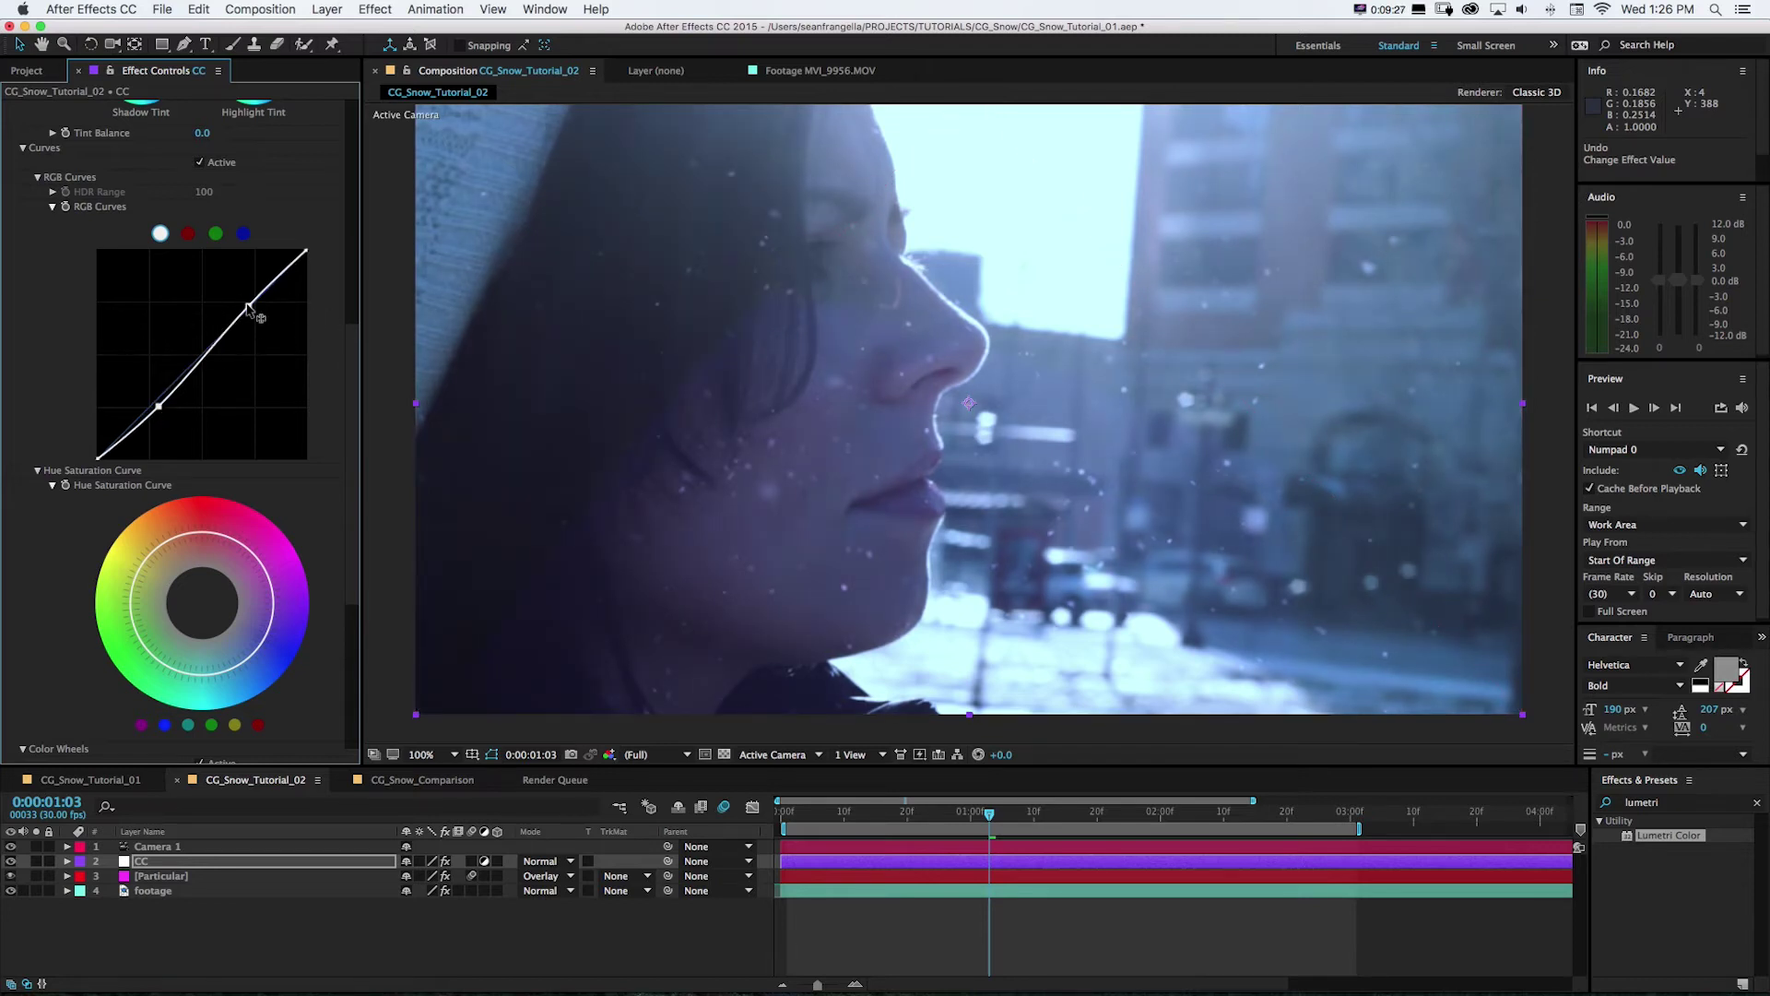
{"action": "left_click_drag", "start_coordinate": [249, 305], "coordinate": [246, 305]}
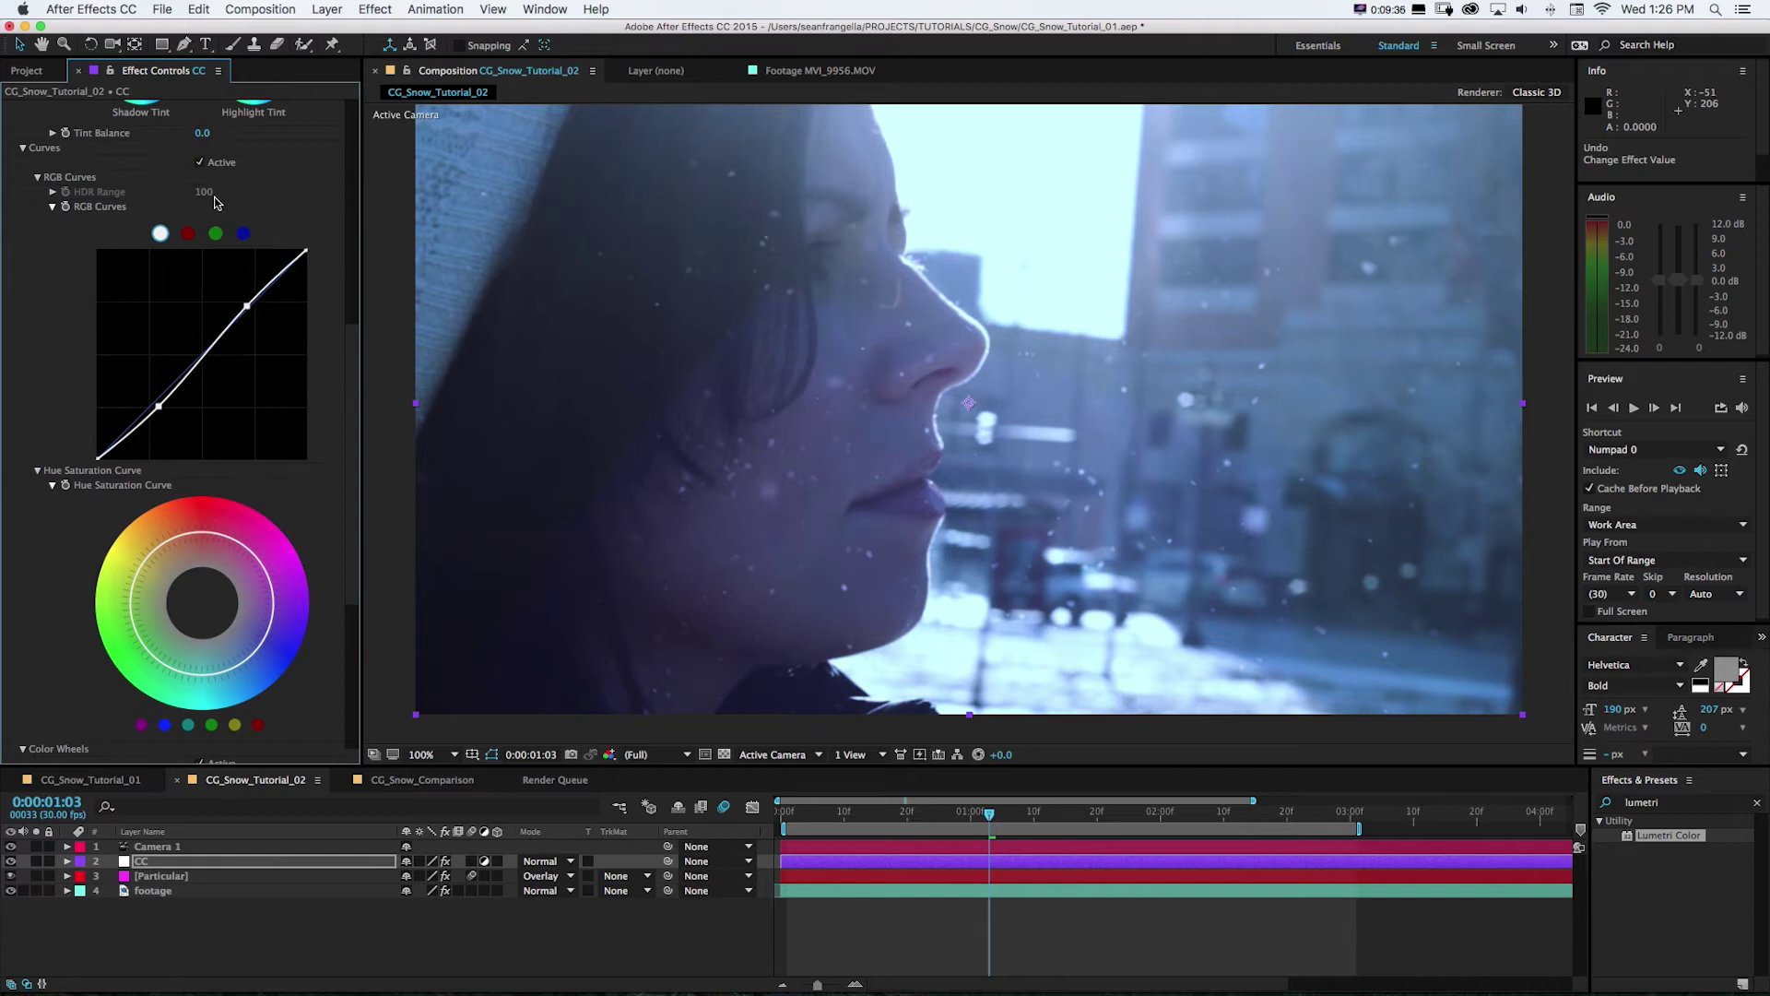
{"action": "left_click", "coordinate": [199, 164]}
{"action": "left_click", "coordinate": [199, 163]}
{"action": "left_click_drag", "start_coordinate": [160, 407], "coordinate": [159, 406]}
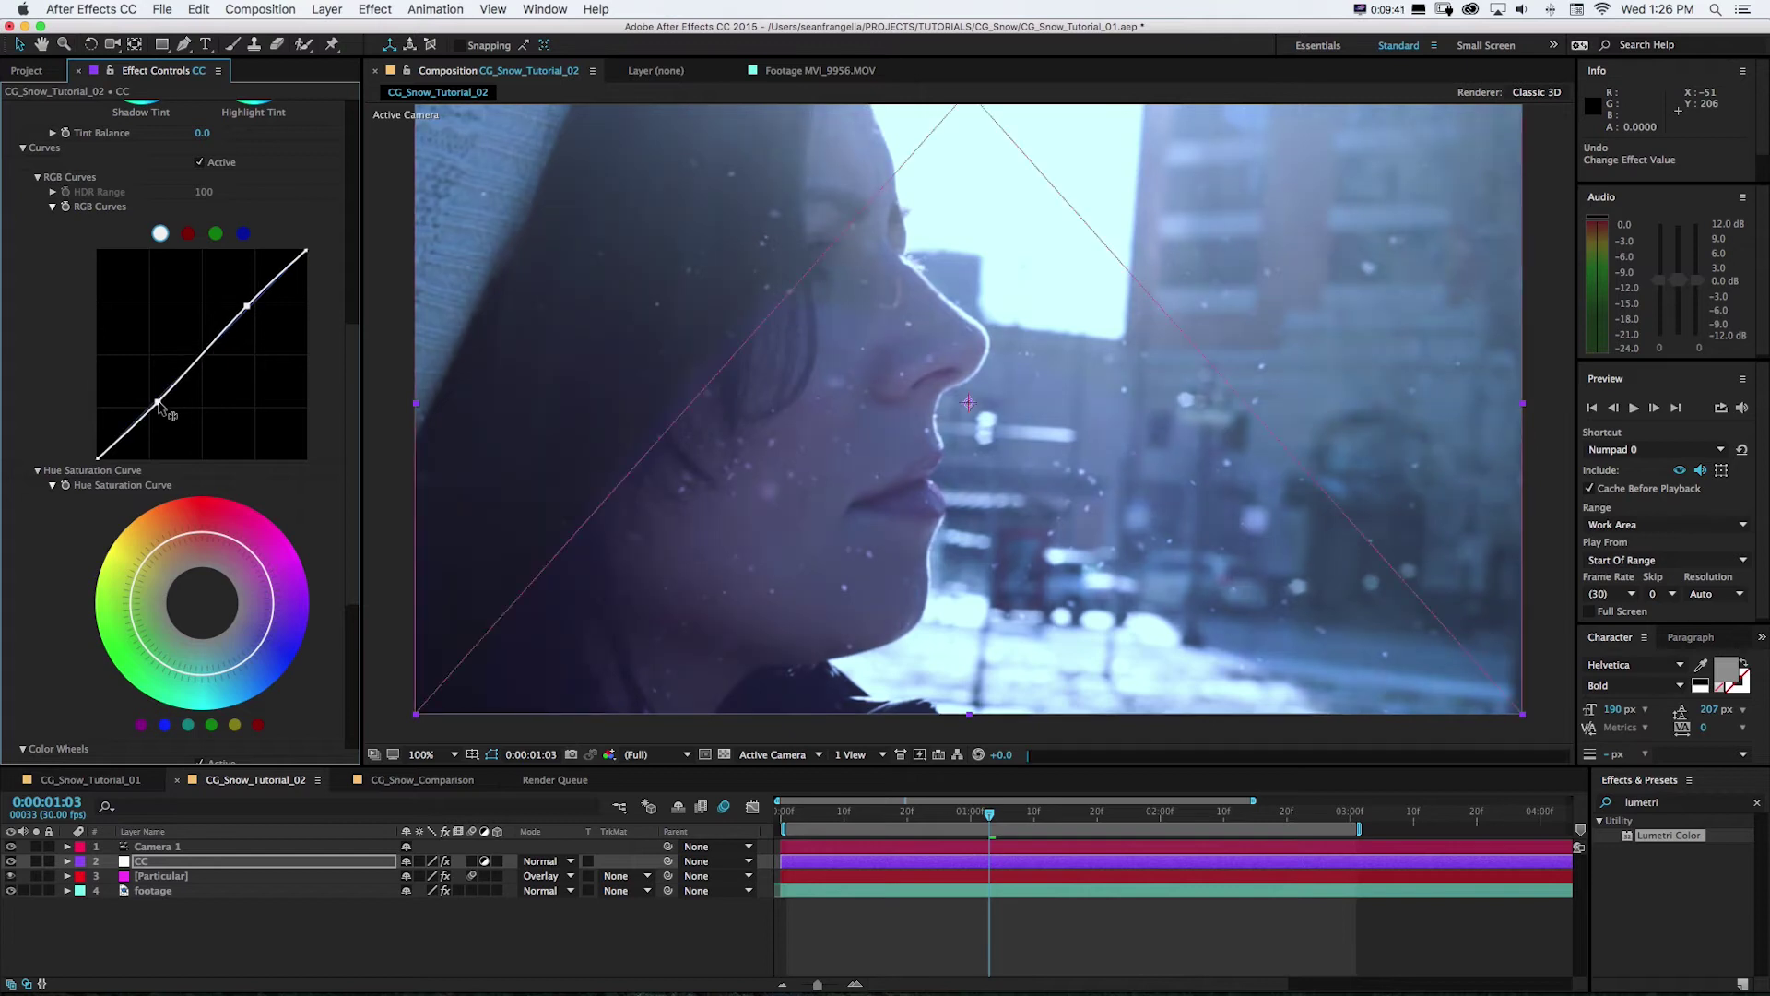
Add a midpoint on the blue channel curve and pull it down slightly
{"action": "left_click", "coordinate": [243, 235]}
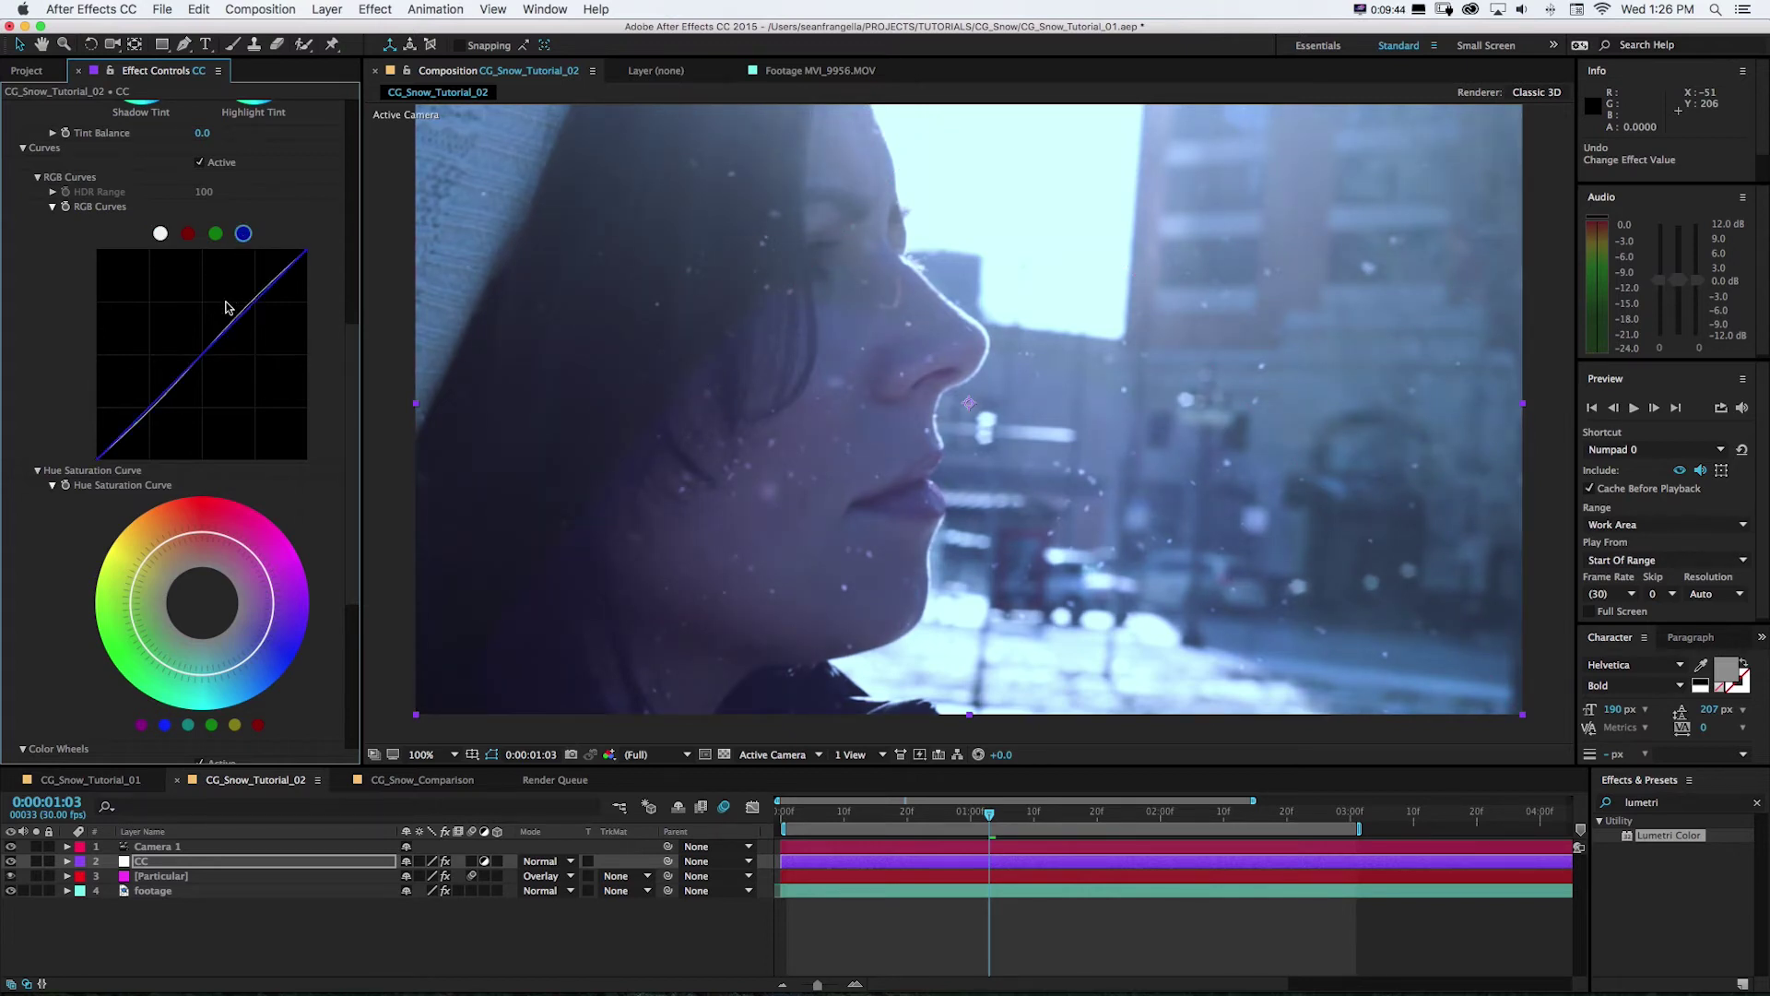
{"action": "left_click", "coordinate": [196, 361]}
{"action": "mouse_move", "coordinate": [196, 365]}
{"action": "left_mouse_down"}
{"action": "mouse_move", "coordinate": [226, 387]}
{"action": "mouse_move", "coordinate": [199, 356]}
{"action": "left_mouse_up"}
{"action": "scroll", "coordinate": [351, 353], "scroll_direction": "down", "scroll_amount": 5}
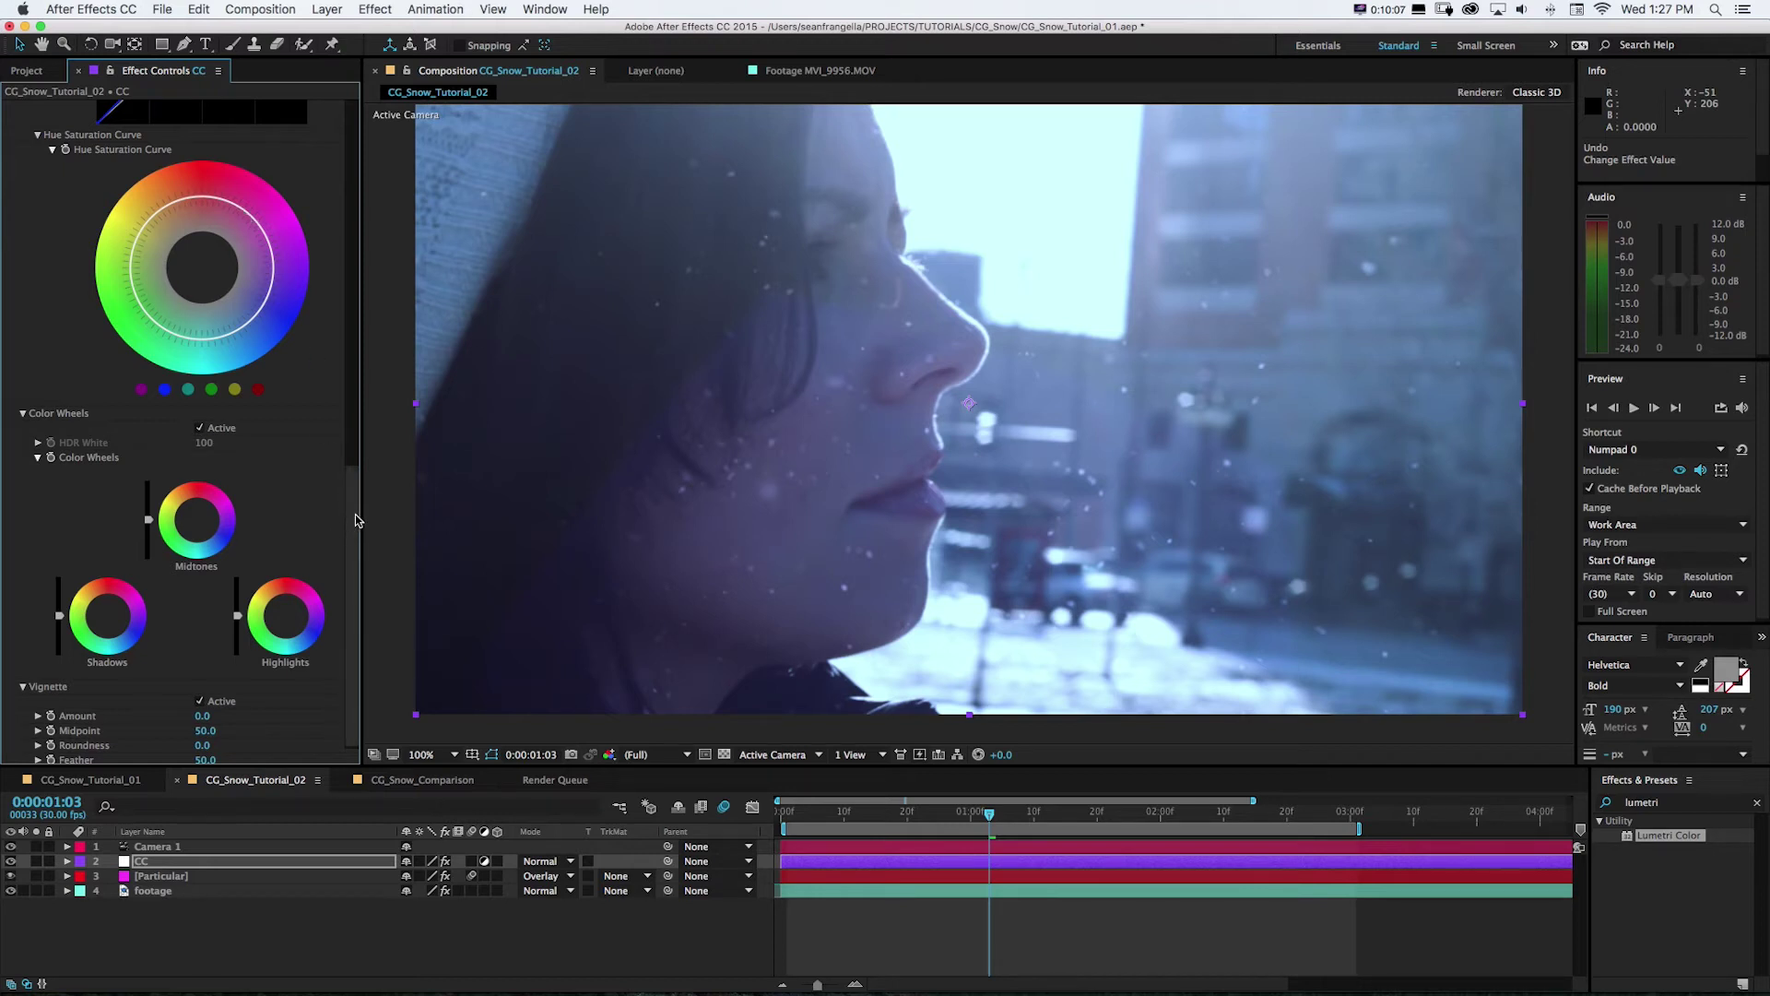
Add three points to the Hue Saturation Curve and raise one hue's saturation toward purple
{"action": "scroll", "coordinate": [356, 518], "scroll_direction": "up", "scroll_amount": 1}
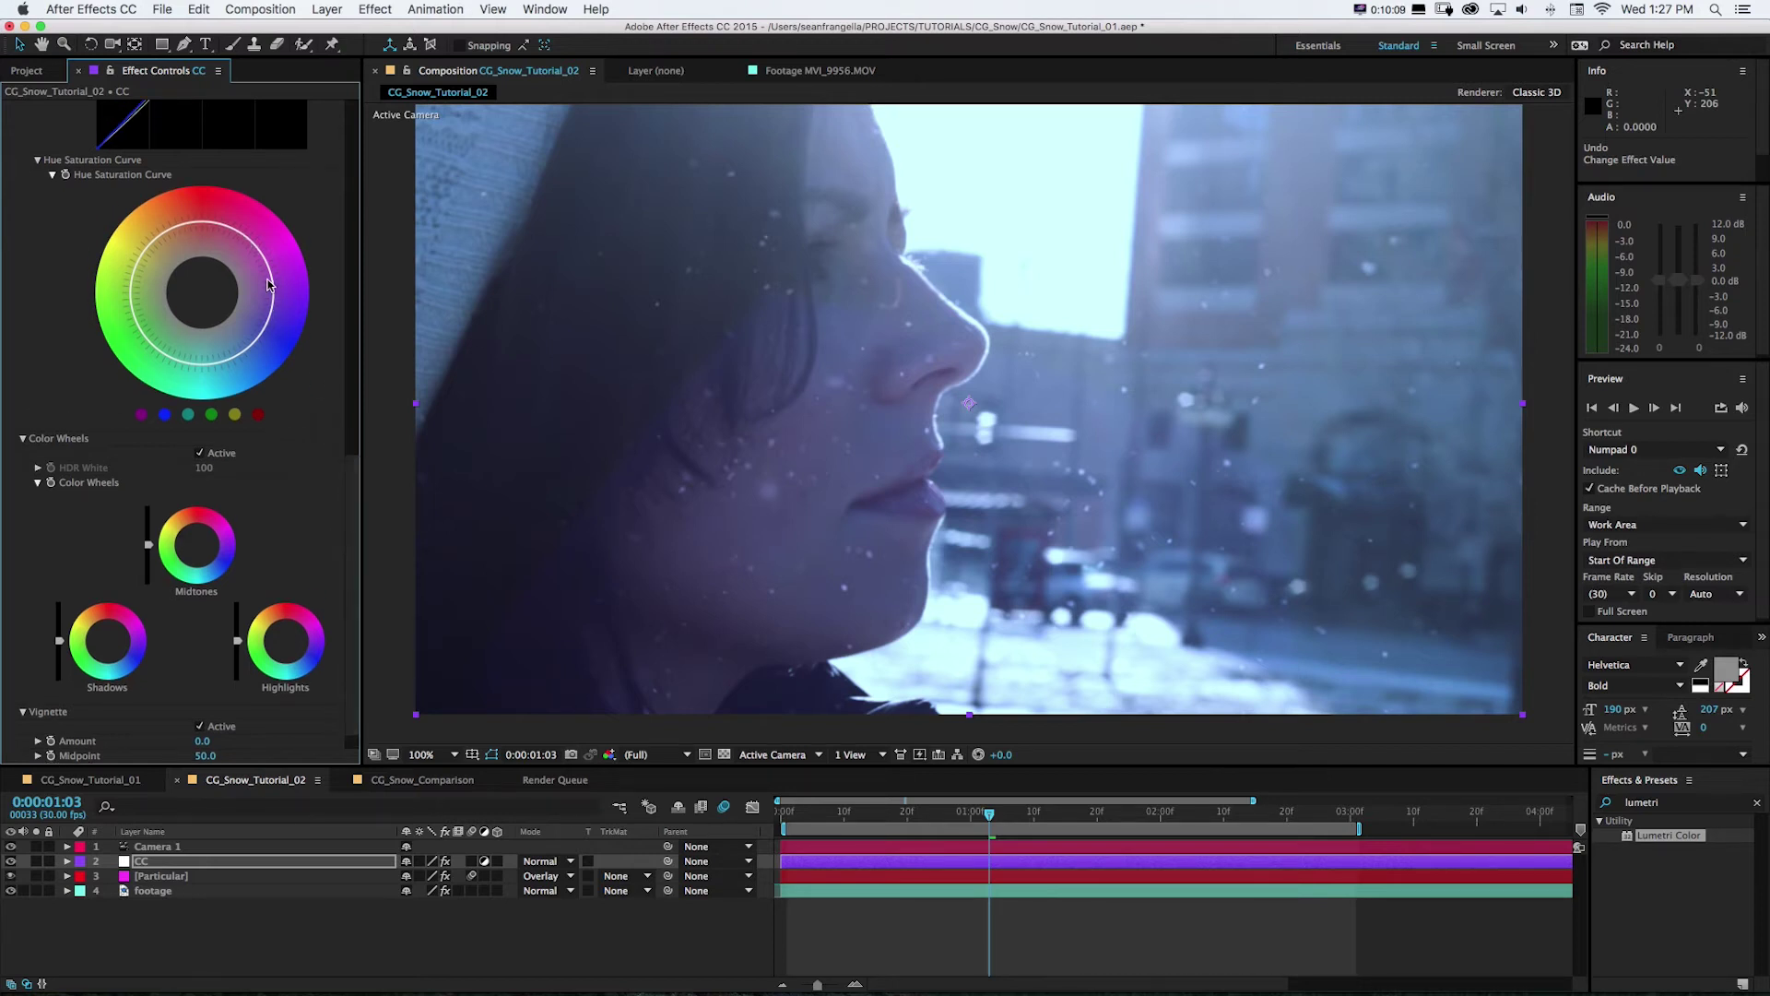
{"action": "left_click", "coordinate": [269, 274]}
{"action": "left_click", "coordinate": [266, 322]}
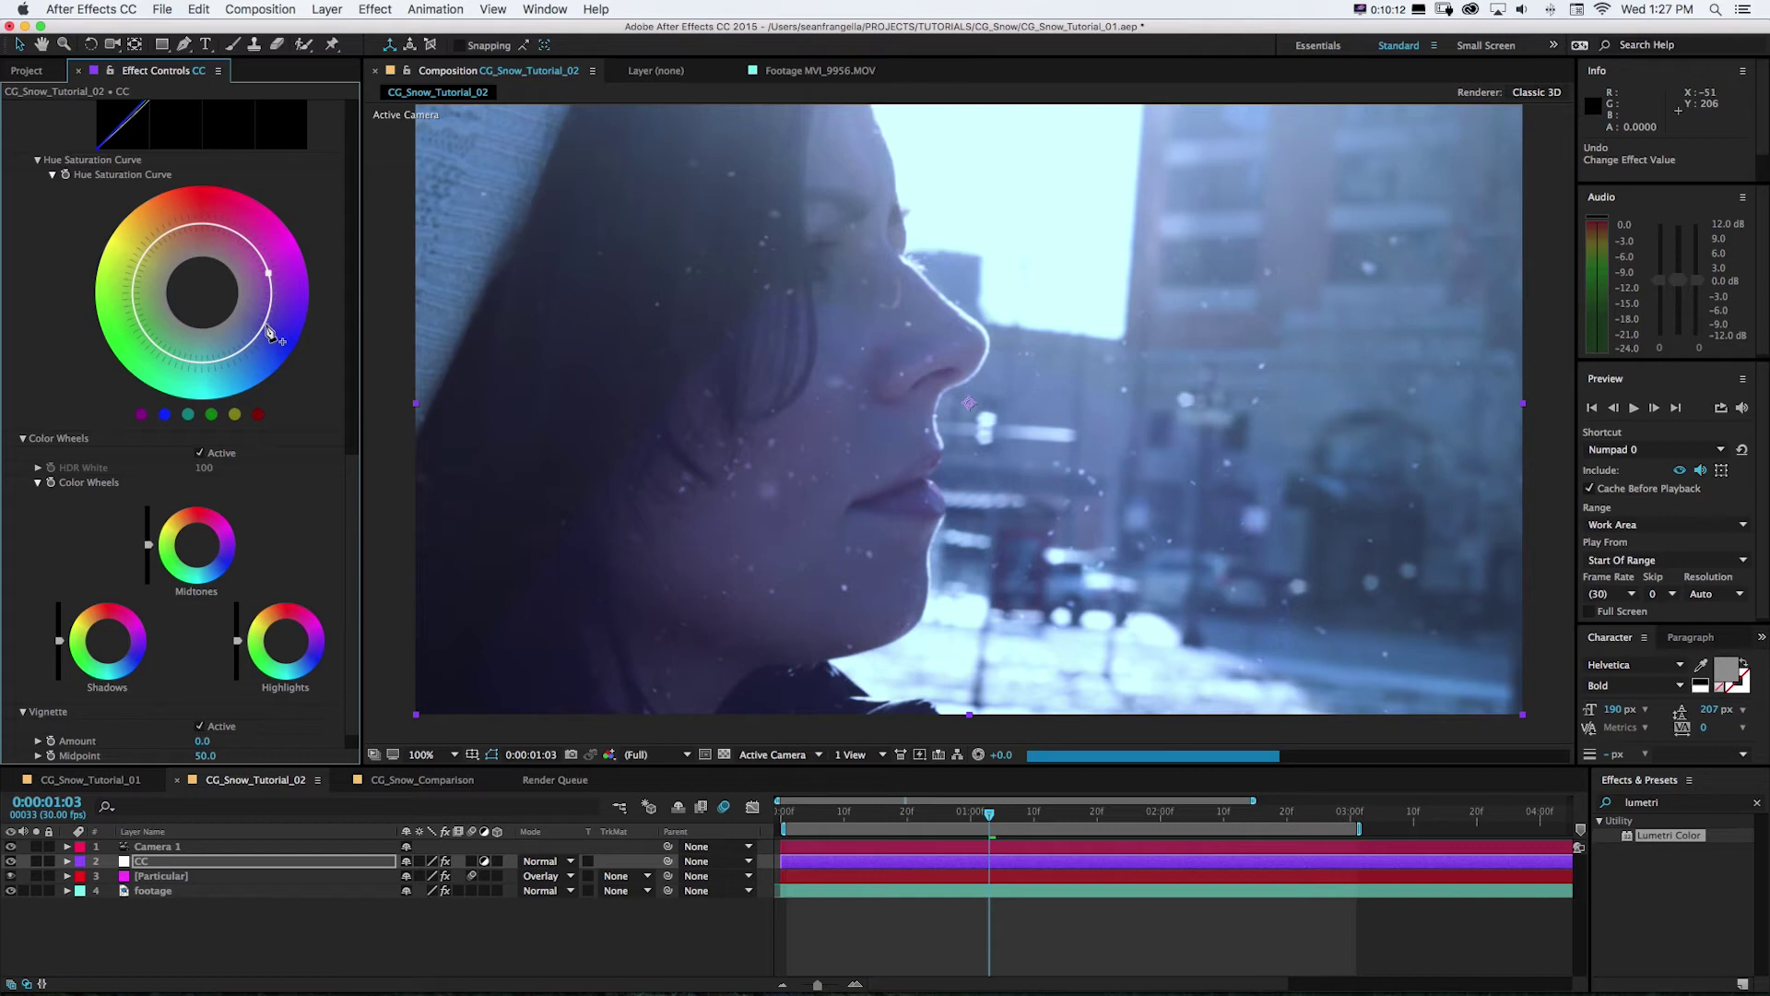
{"action": "left_click", "coordinate": [224, 358]}
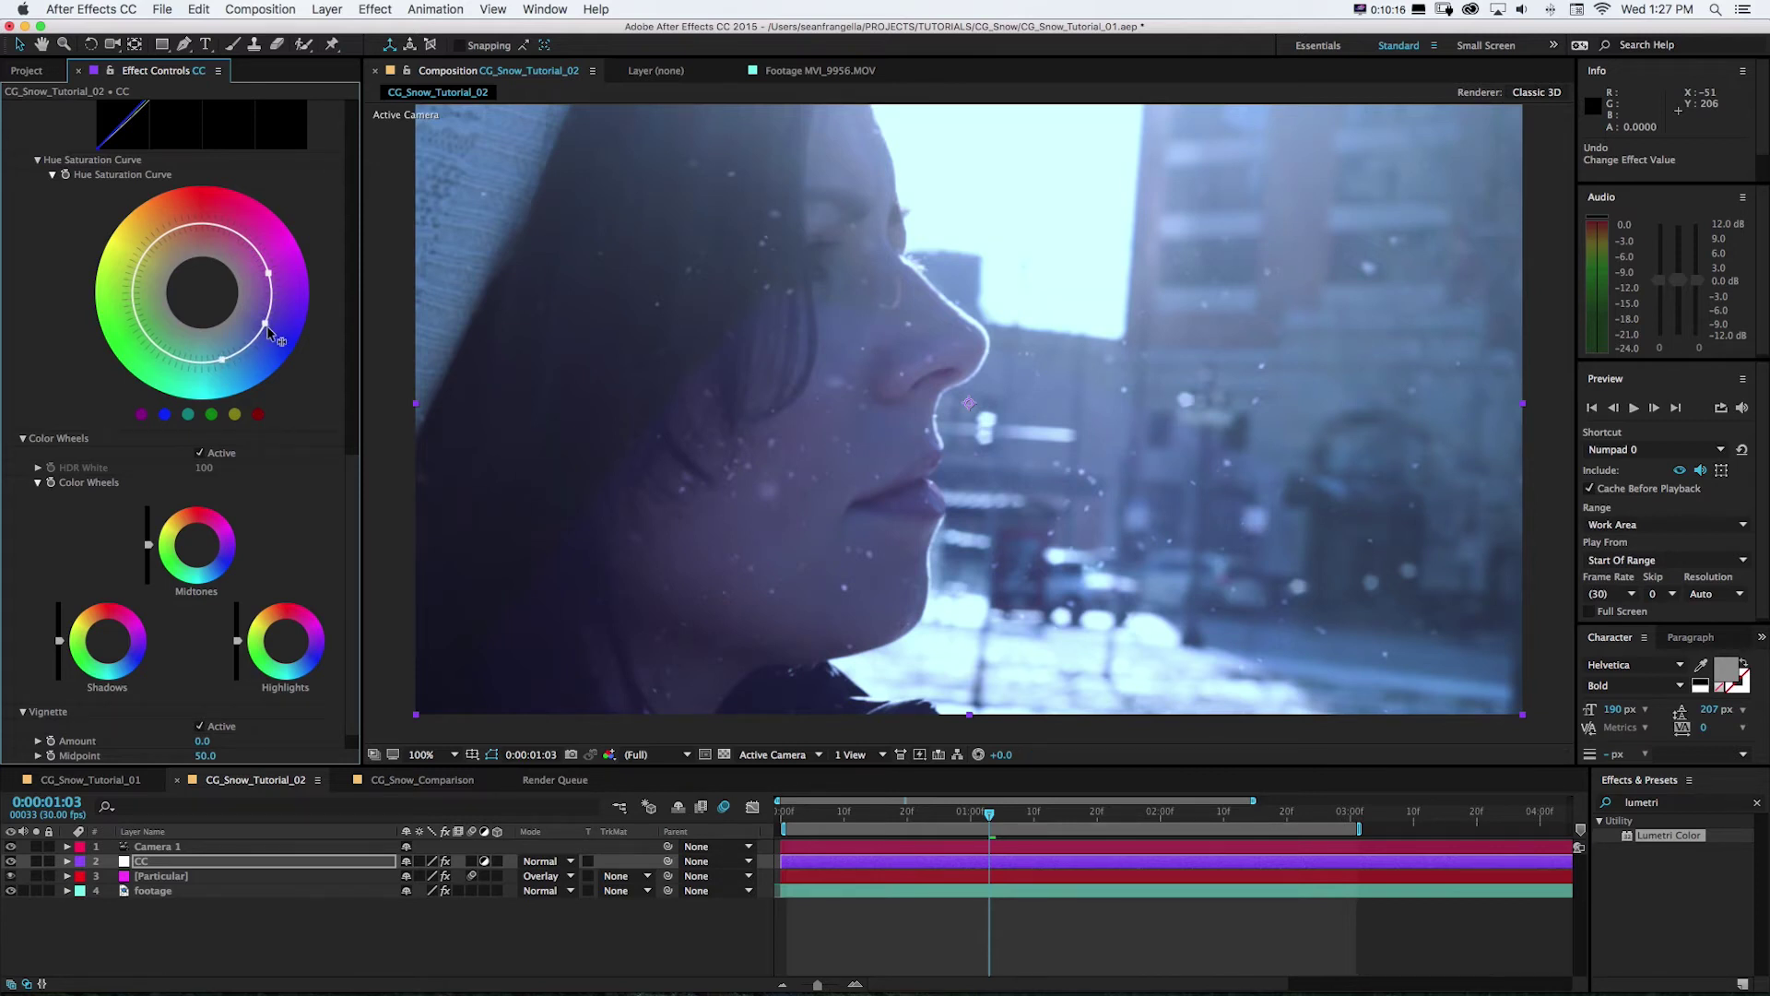
{"action": "mouse_move", "coordinate": [267, 332]}
{"action": "left_mouse_down"}
{"action": "mouse_move", "coordinate": [287, 348]}
{"action": "mouse_move", "coordinate": [273, 330]}
{"action": "left_mouse_up"}
Toggle the Lumetri grade off and back on to compare before and after
{"action": "left_click_drag", "start_coordinate": [351, 473], "coordinate": [350, 102]}
{"action": "left_click", "coordinate": [22, 107]}
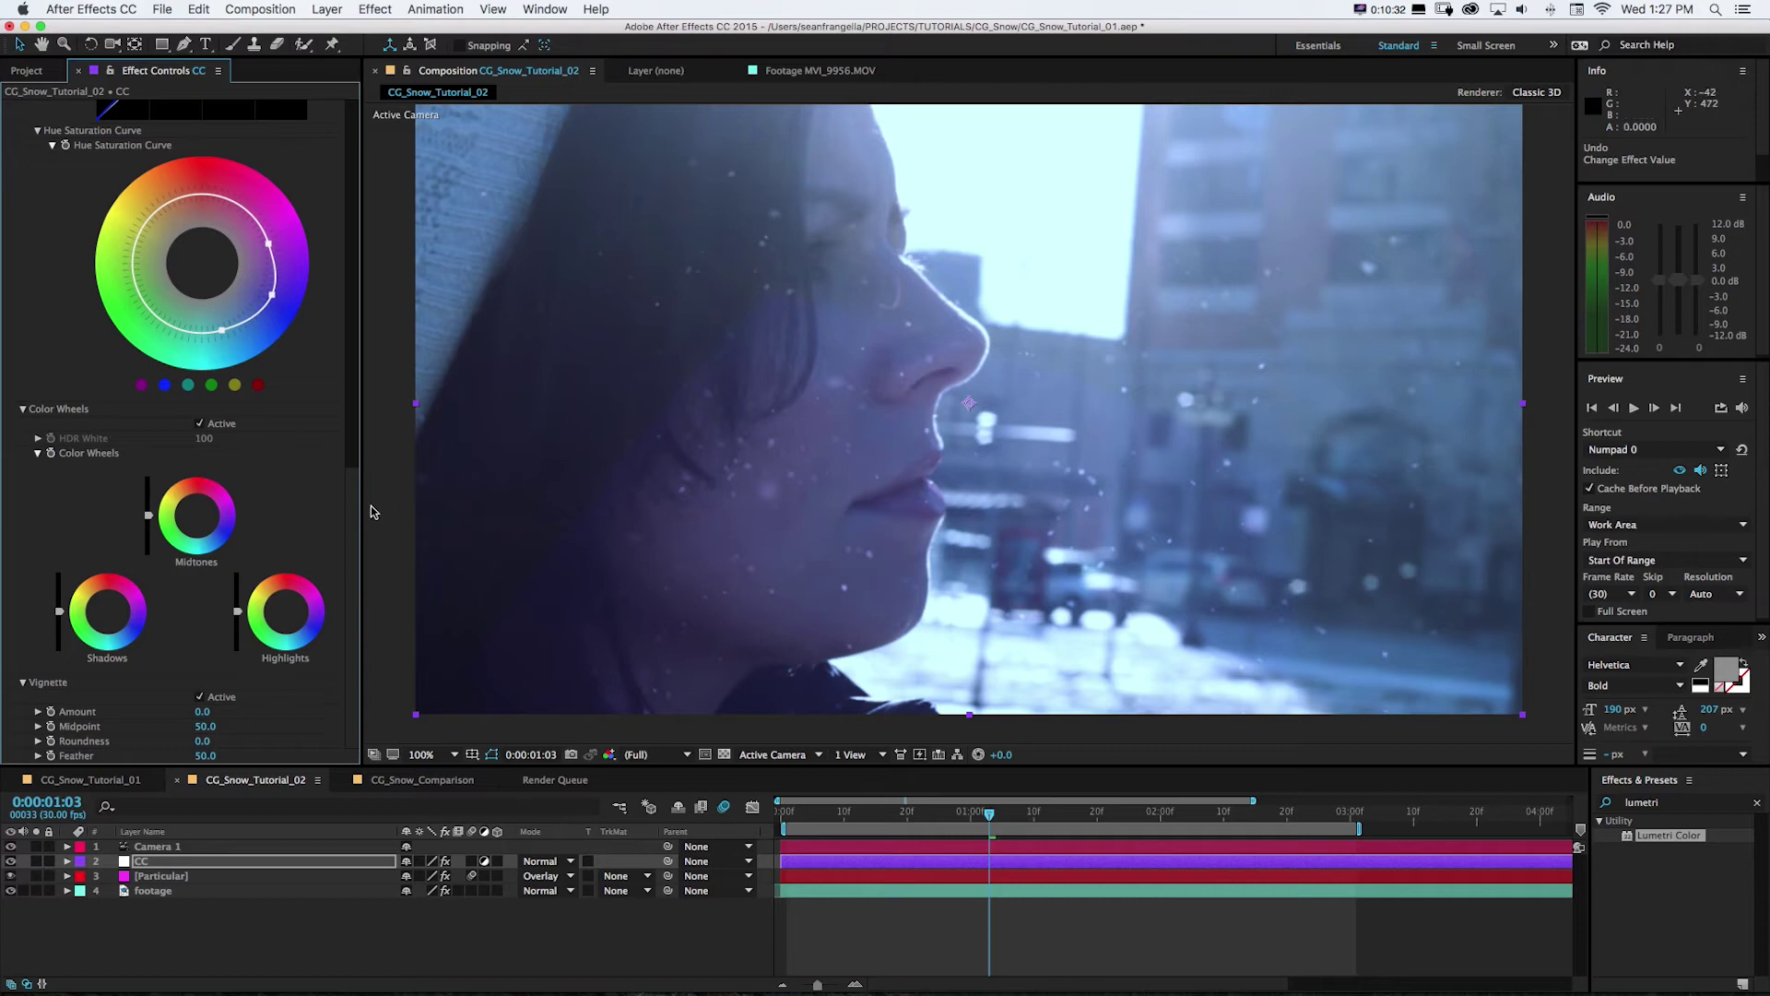
{"action": "left_click_drag", "start_coordinate": [351, 480], "coordinate": [351, 148]}
{"action": "left_click", "coordinate": [21, 108]}
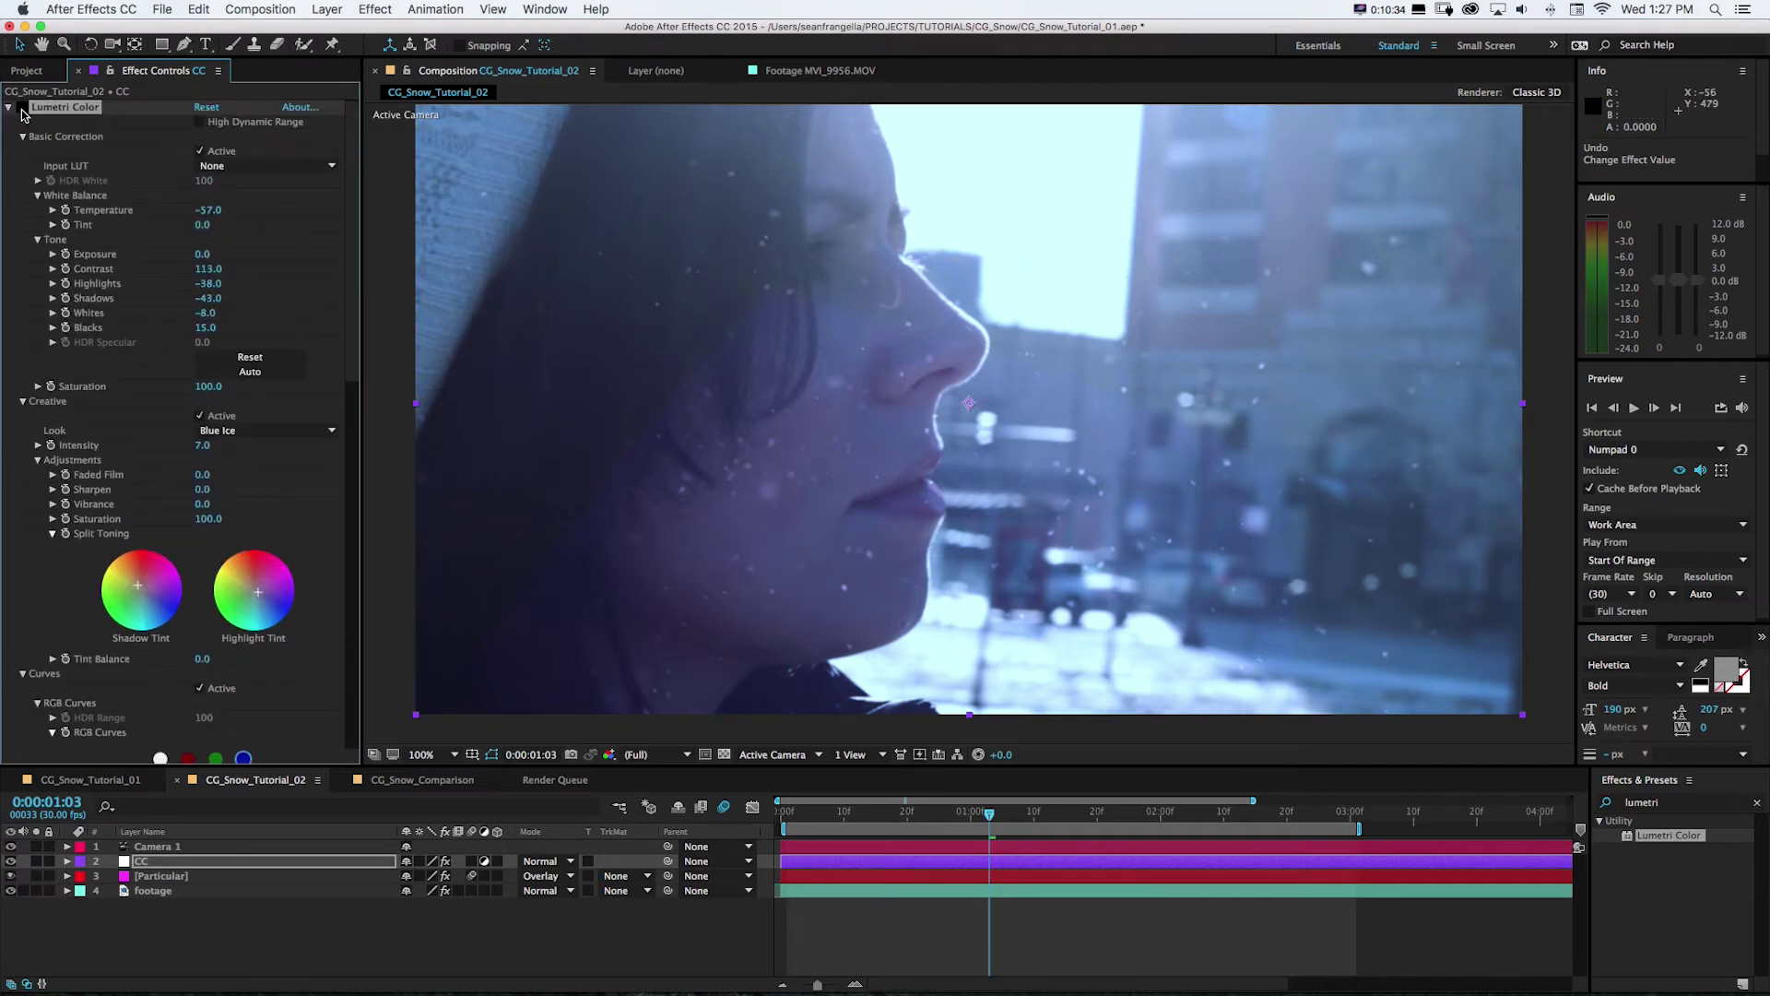
{"action": "left_click", "coordinate": [22, 107]}
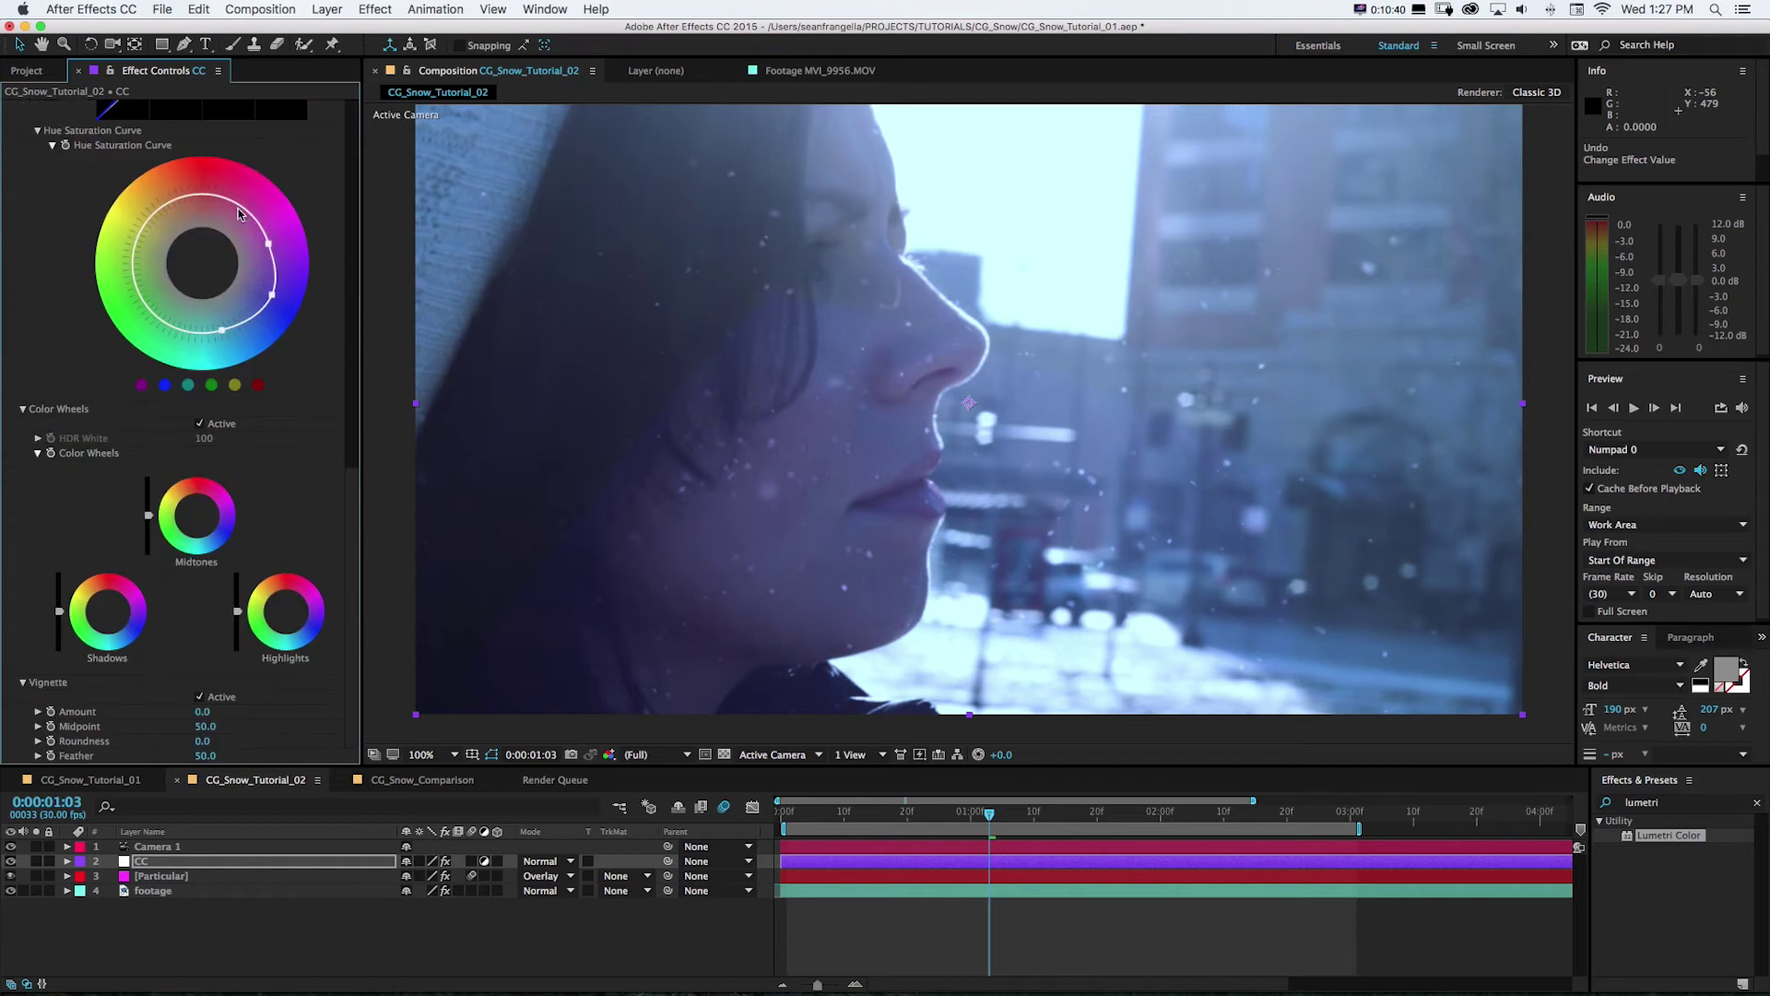
Add top and lower-left hue points, pulling them inward to desaturate those colours
{"action": "left_click", "coordinate": [239, 203]}
{"action": "left_click", "coordinate": [164, 203]}
{"action": "left_click_drag", "start_coordinate": [202, 194], "coordinate": [203, 212]}
{"action": "left_click_drag", "start_coordinate": [202, 210], "coordinate": [204, 169]}
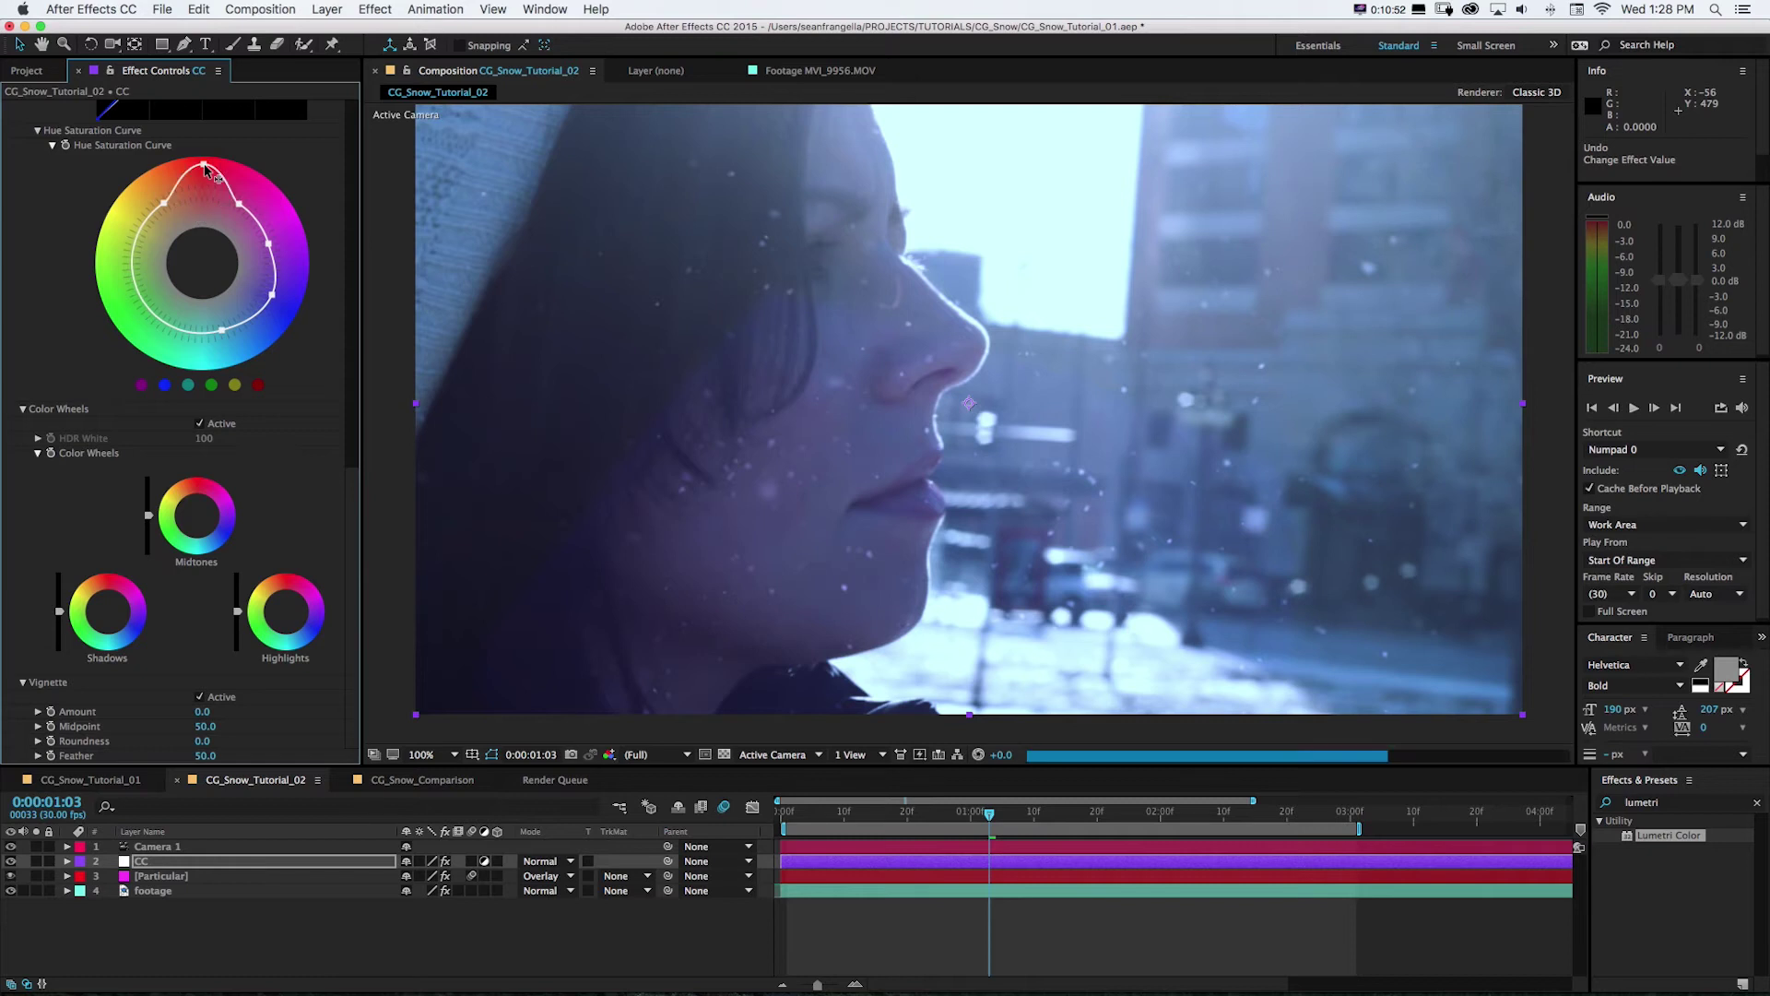
{"action": "left_click_drag", "start_coordinate": [205, 169], "coordinate": [203, 221]}
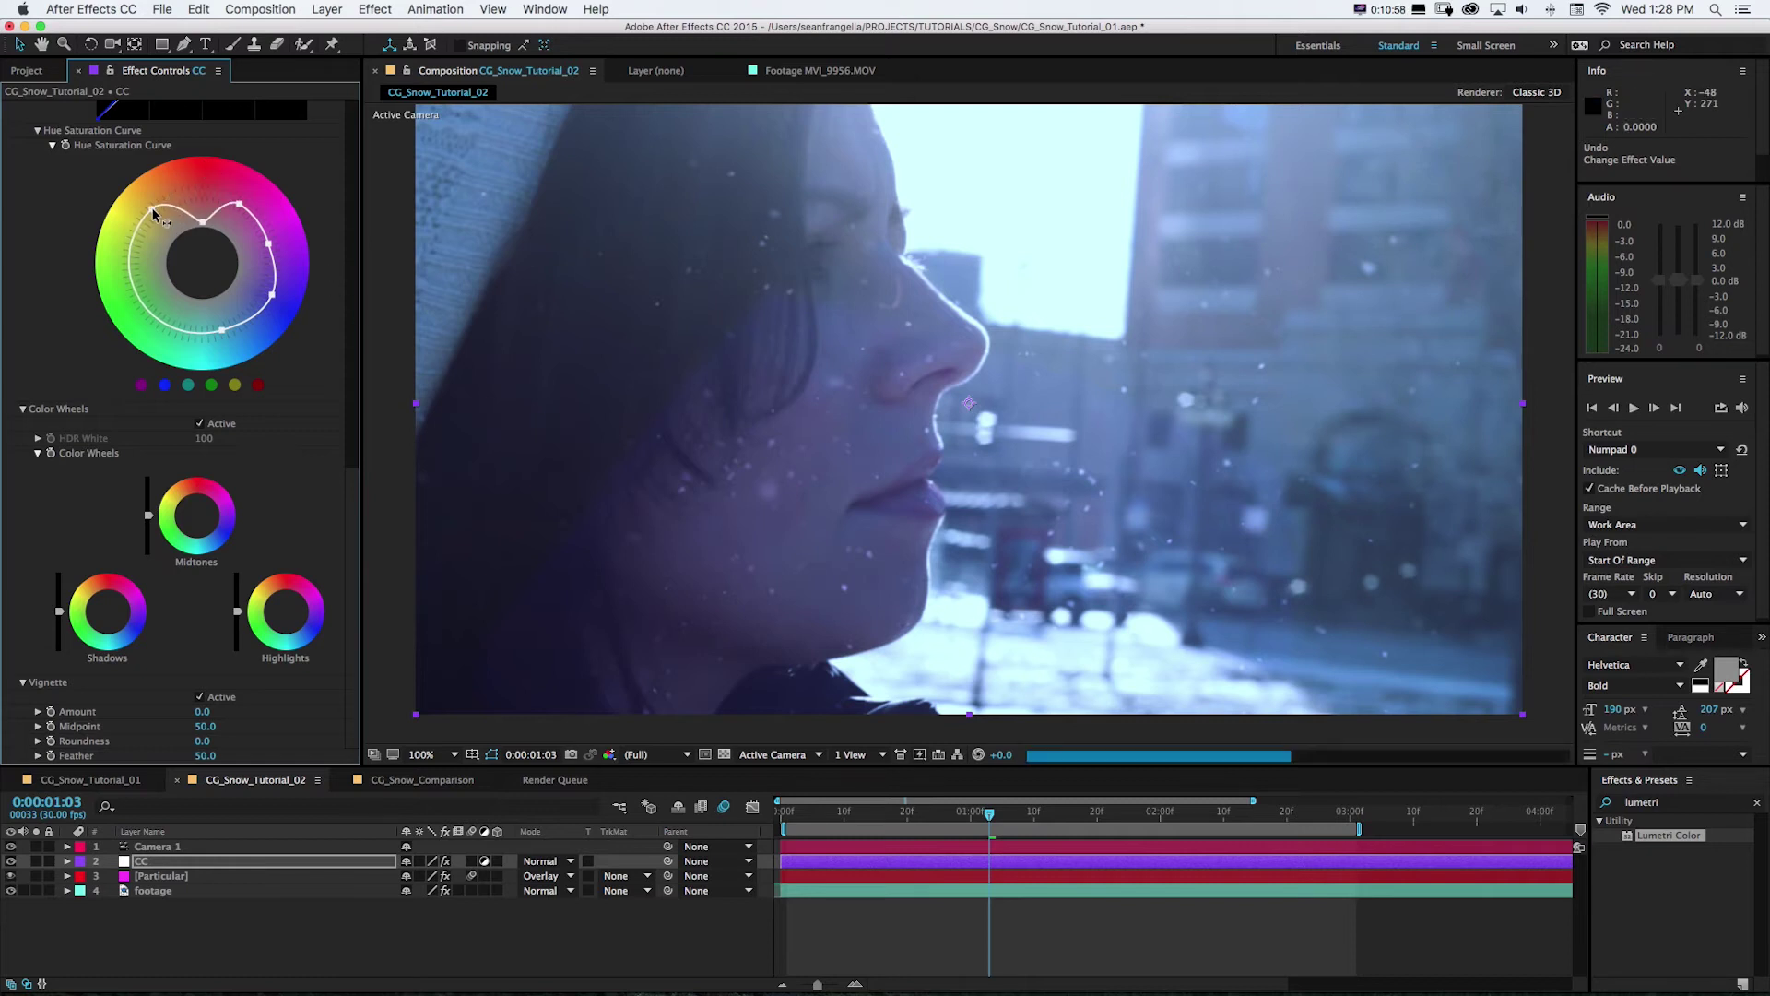
{"action": "left_click", "coordinate": [131, 274]}
{"action": "mouse_move", "coordinate": [145, 308]}
{"action": "left_mouse_down"}
{"action": "mouse_move", "coordinate": [138, 287]}
{"action": "mouse_move", "coordinate": [143, 315]}
{"action": "mouse_move", "coordinate": [153, 298]}
{"action": "left_mouse_up"}
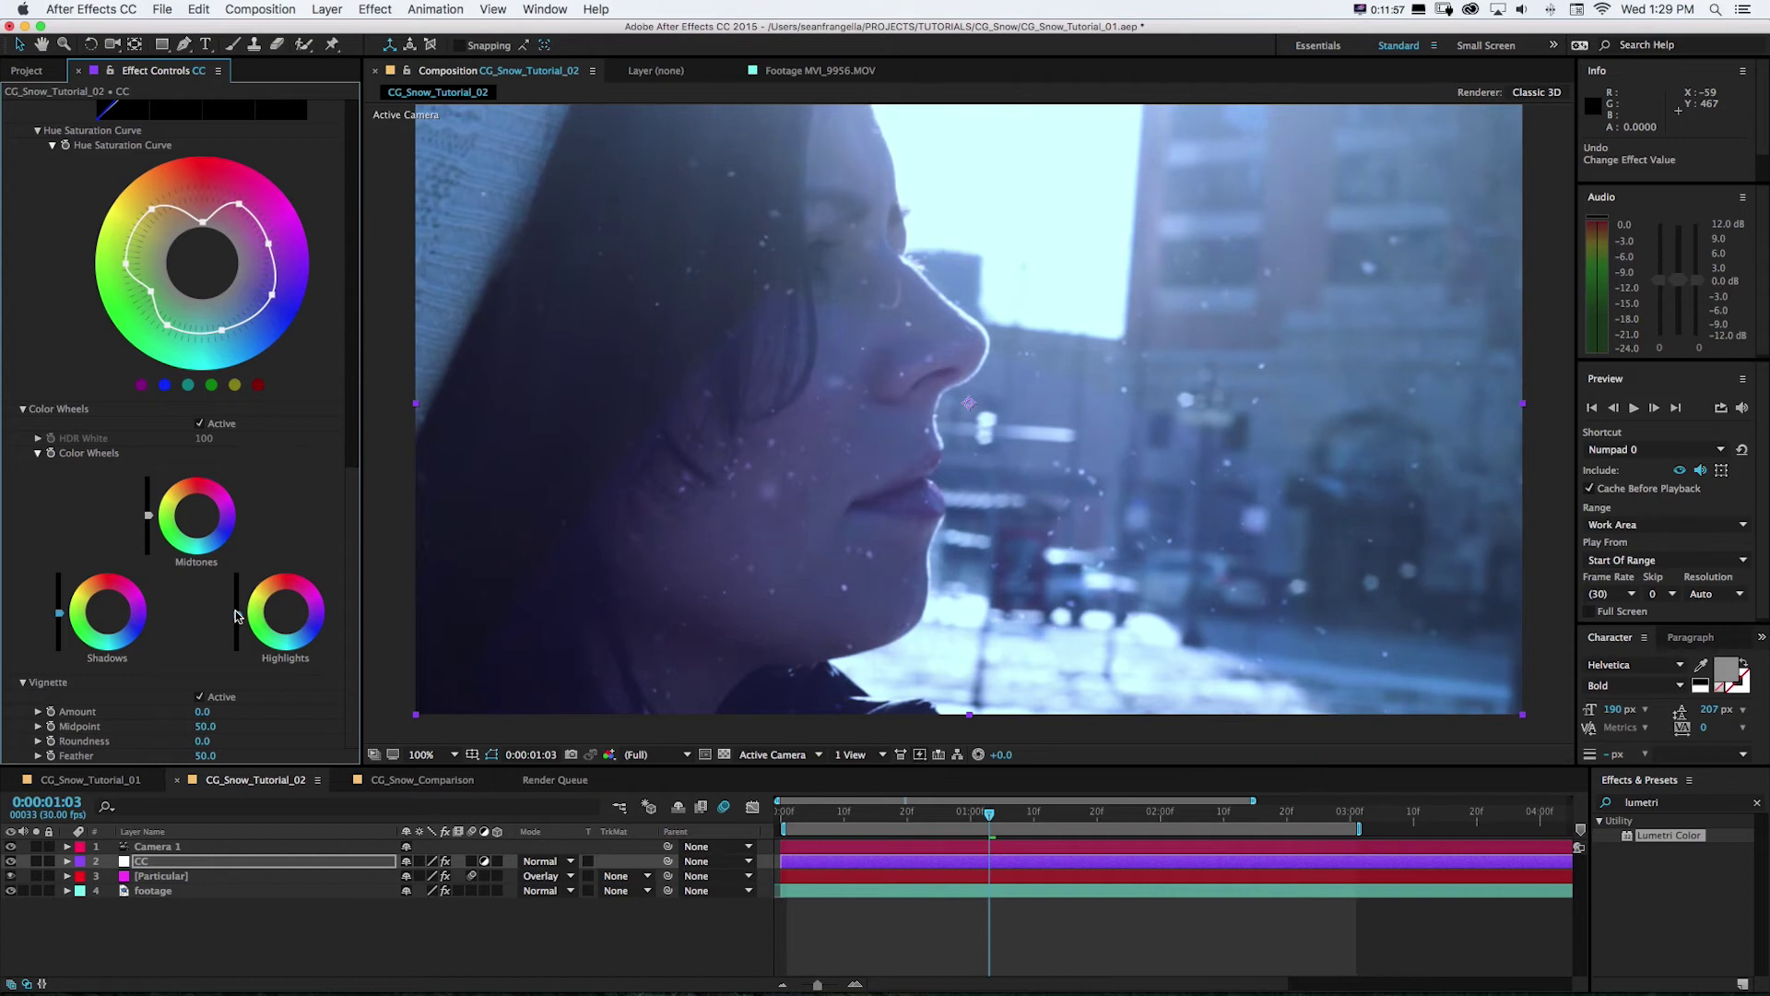
Nudge the Shadows, Midtones and Highlights wheels, shifting the midtones tint slightly cooler
{"action": "left_click", "coordinate": [107, 614]}
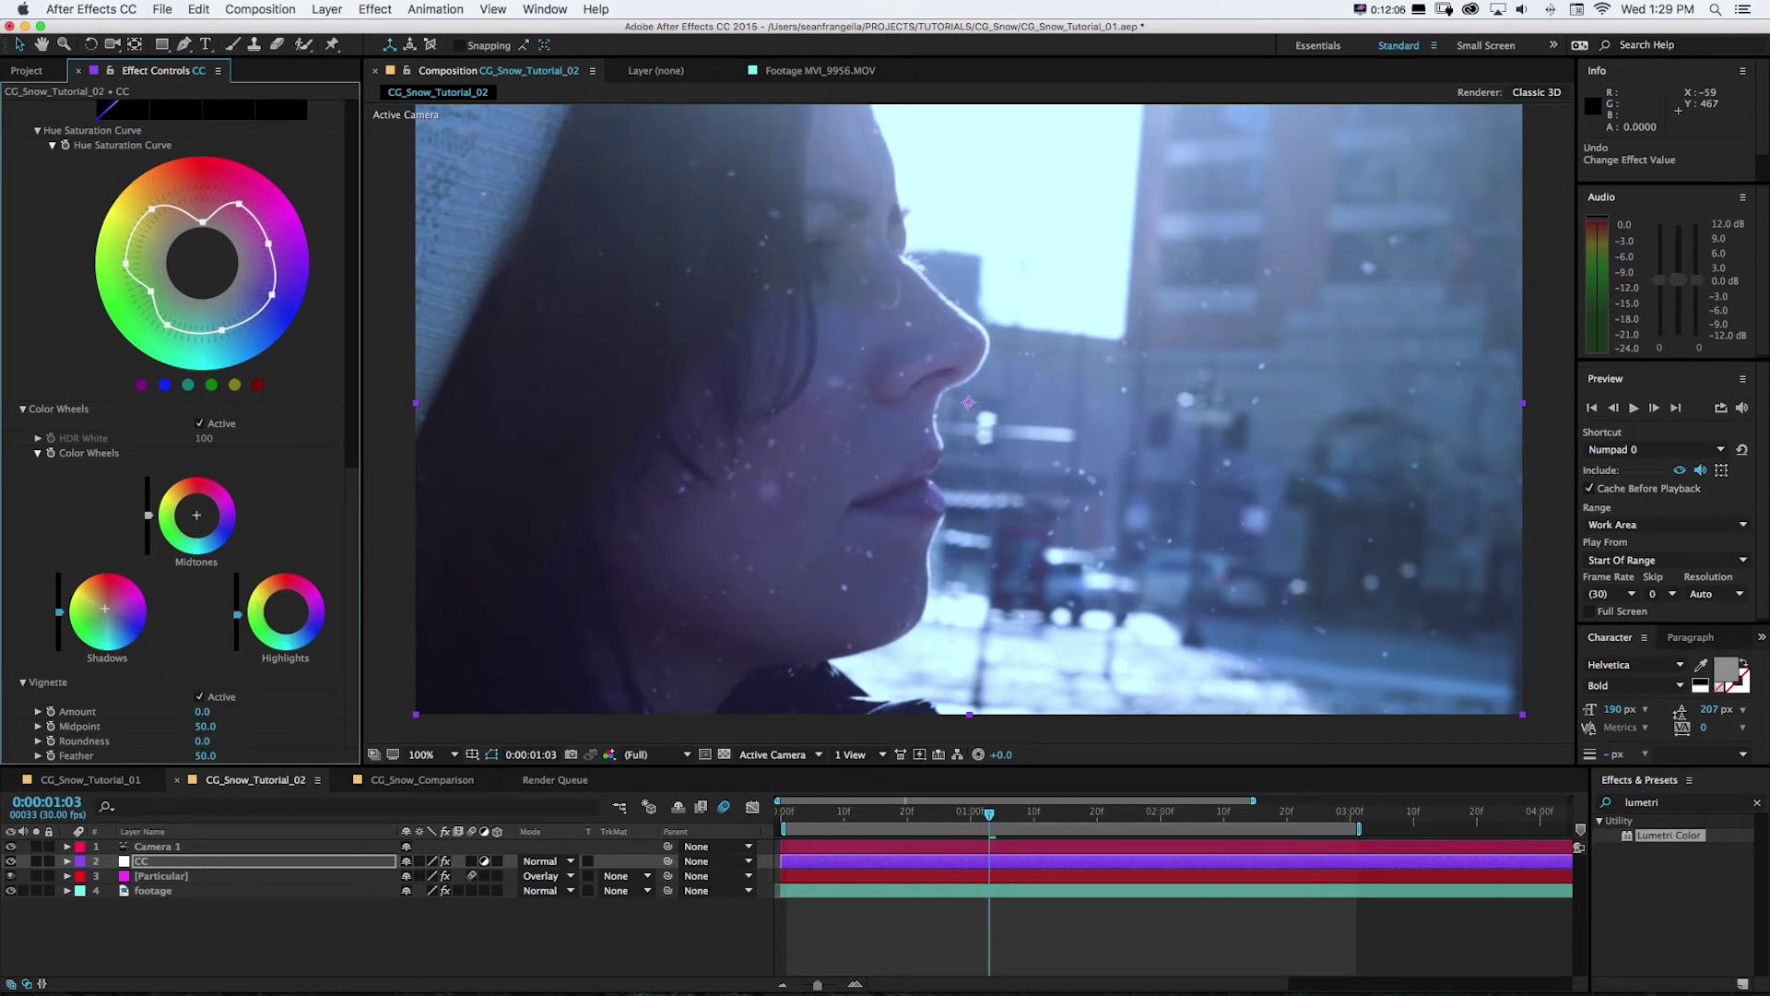
{"action": "left_click", "coordinate": [196, 515]}
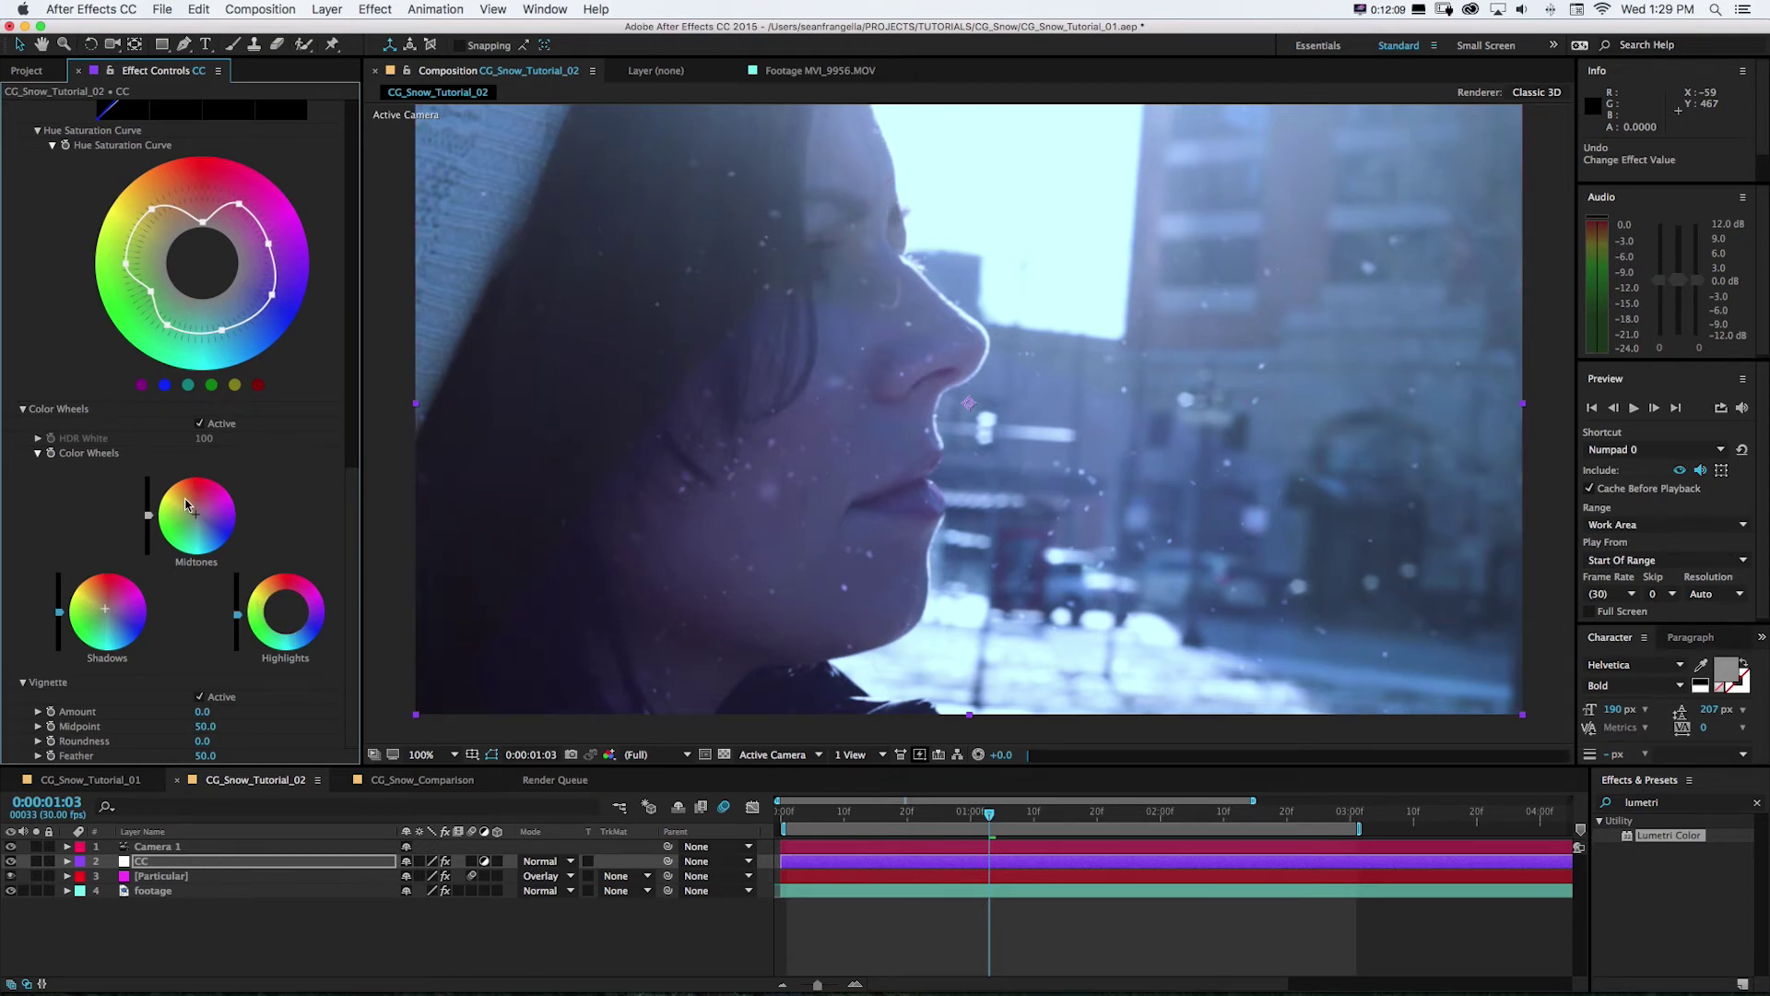
{"action": "left_click_drag", "start_coordinate": [187, 505], "coordinate": [195, 517]}
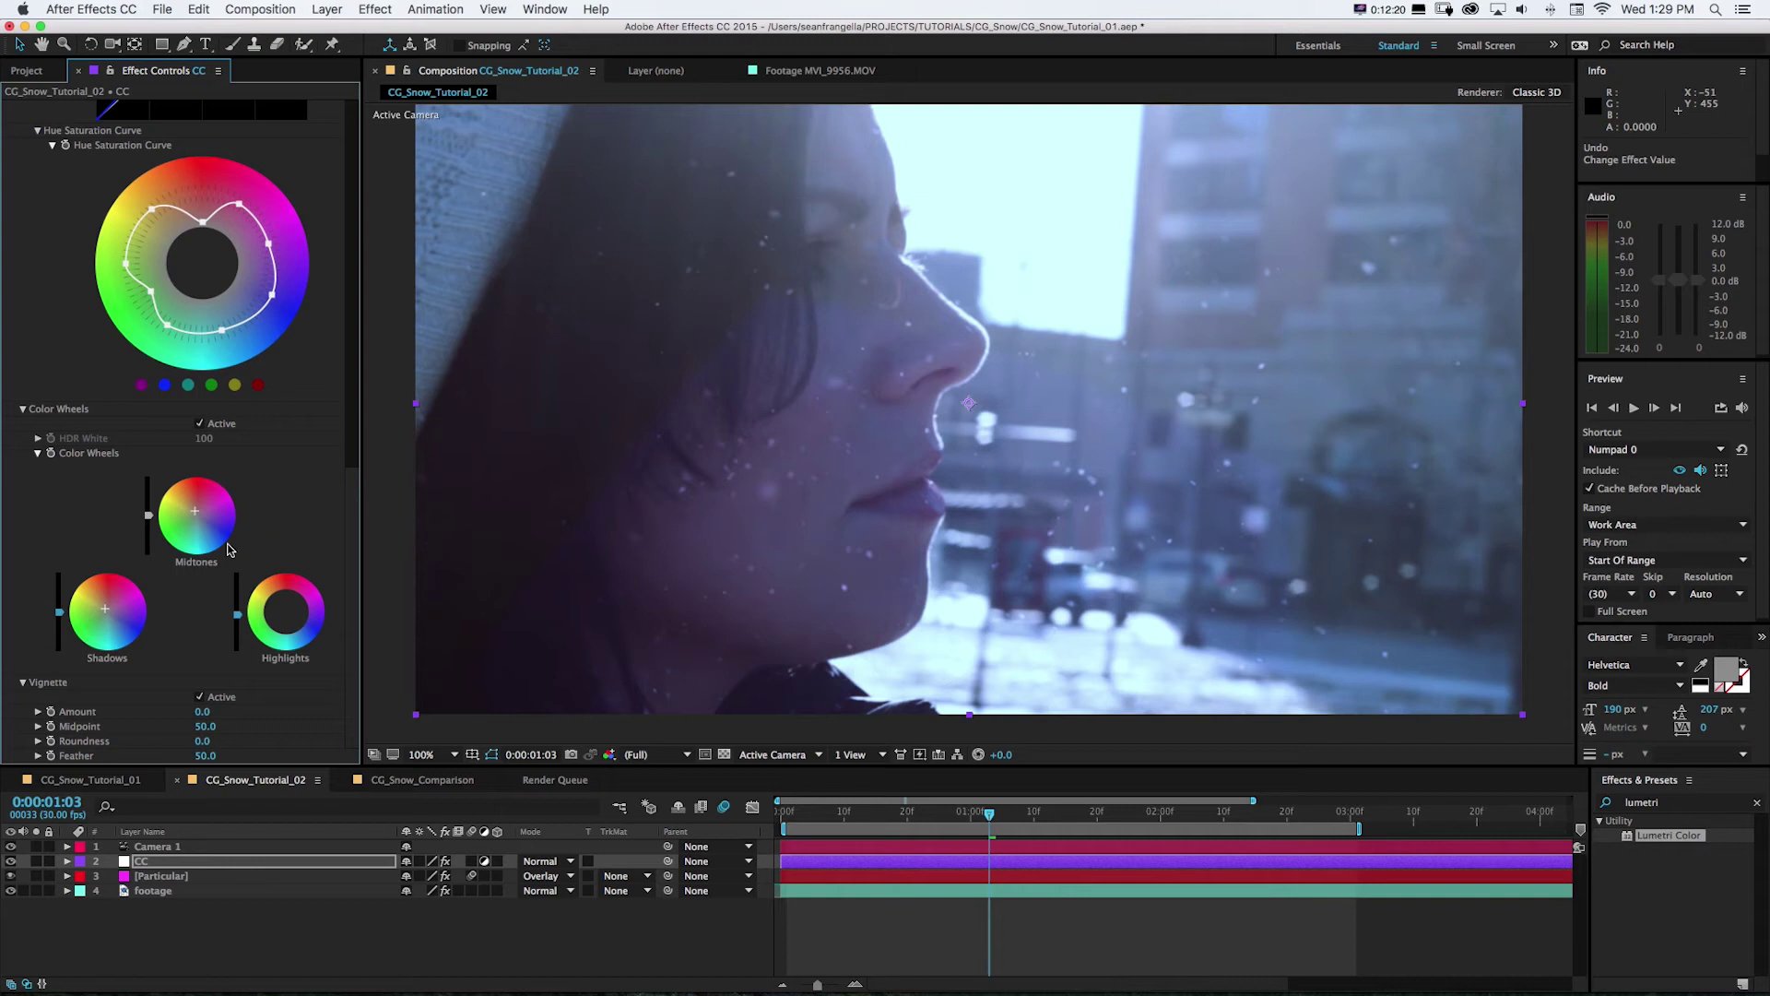
{"action": "left_click", "coordinate": [286, 612]}
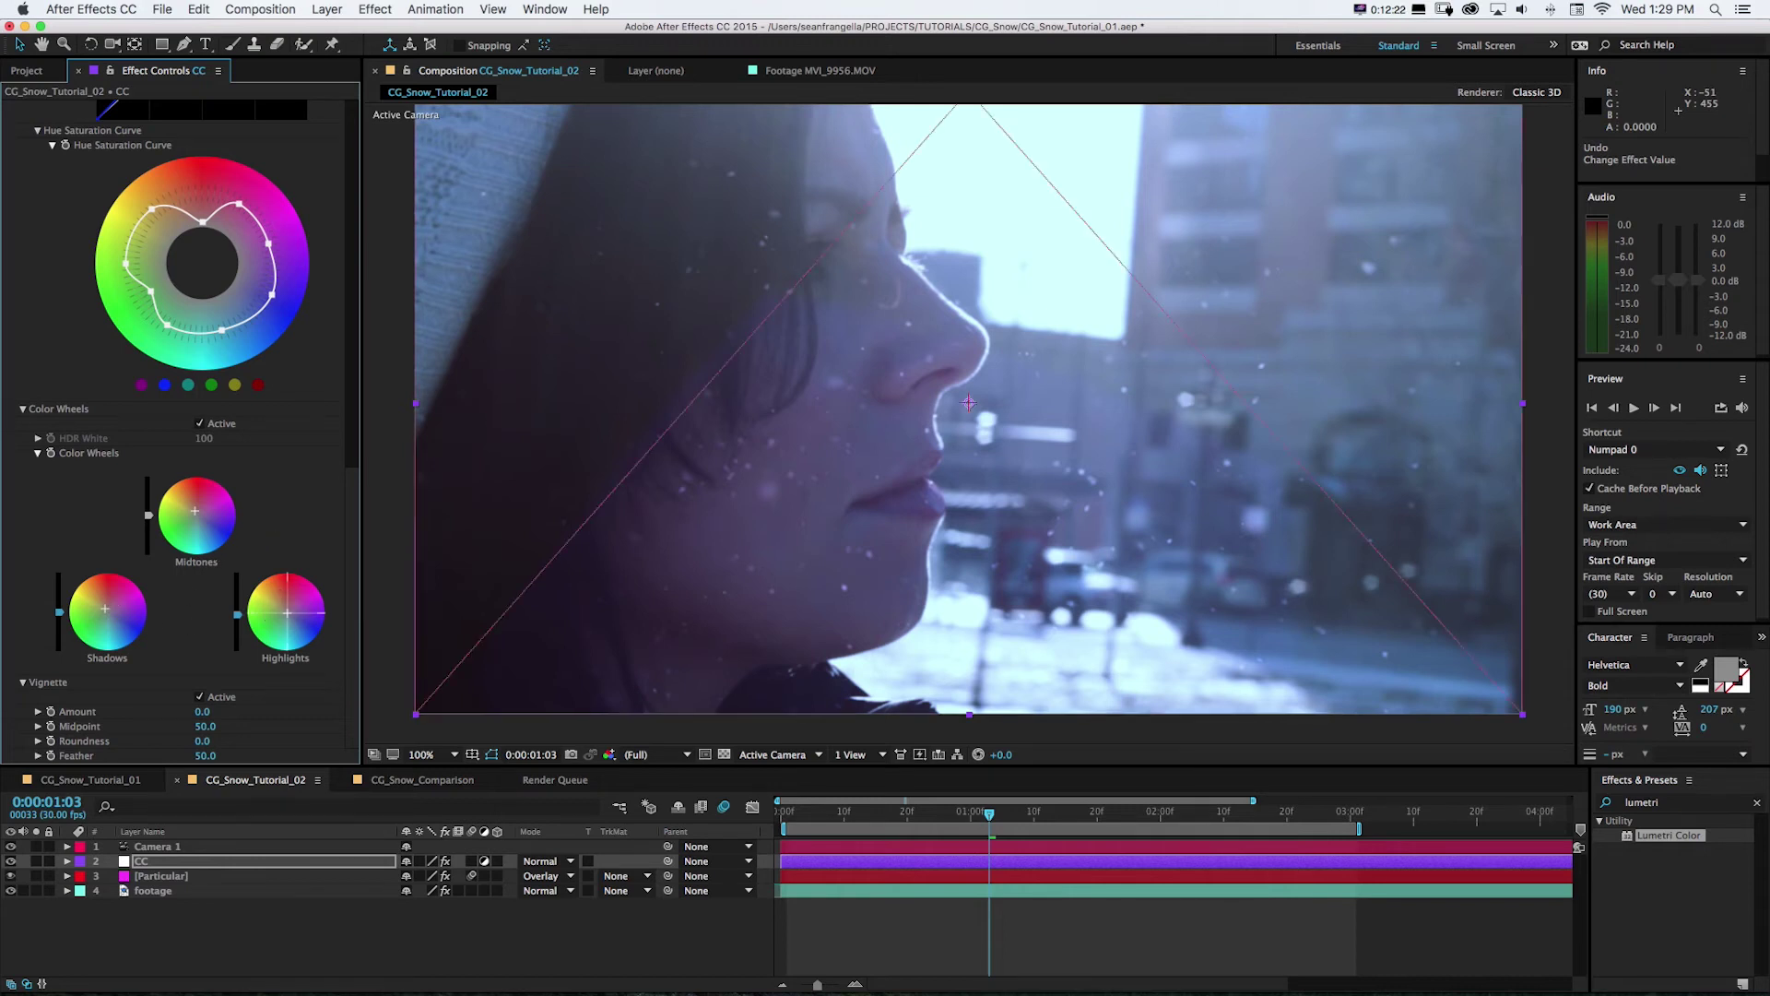
{"action": "left_click", "coordinate": [288, 614]}
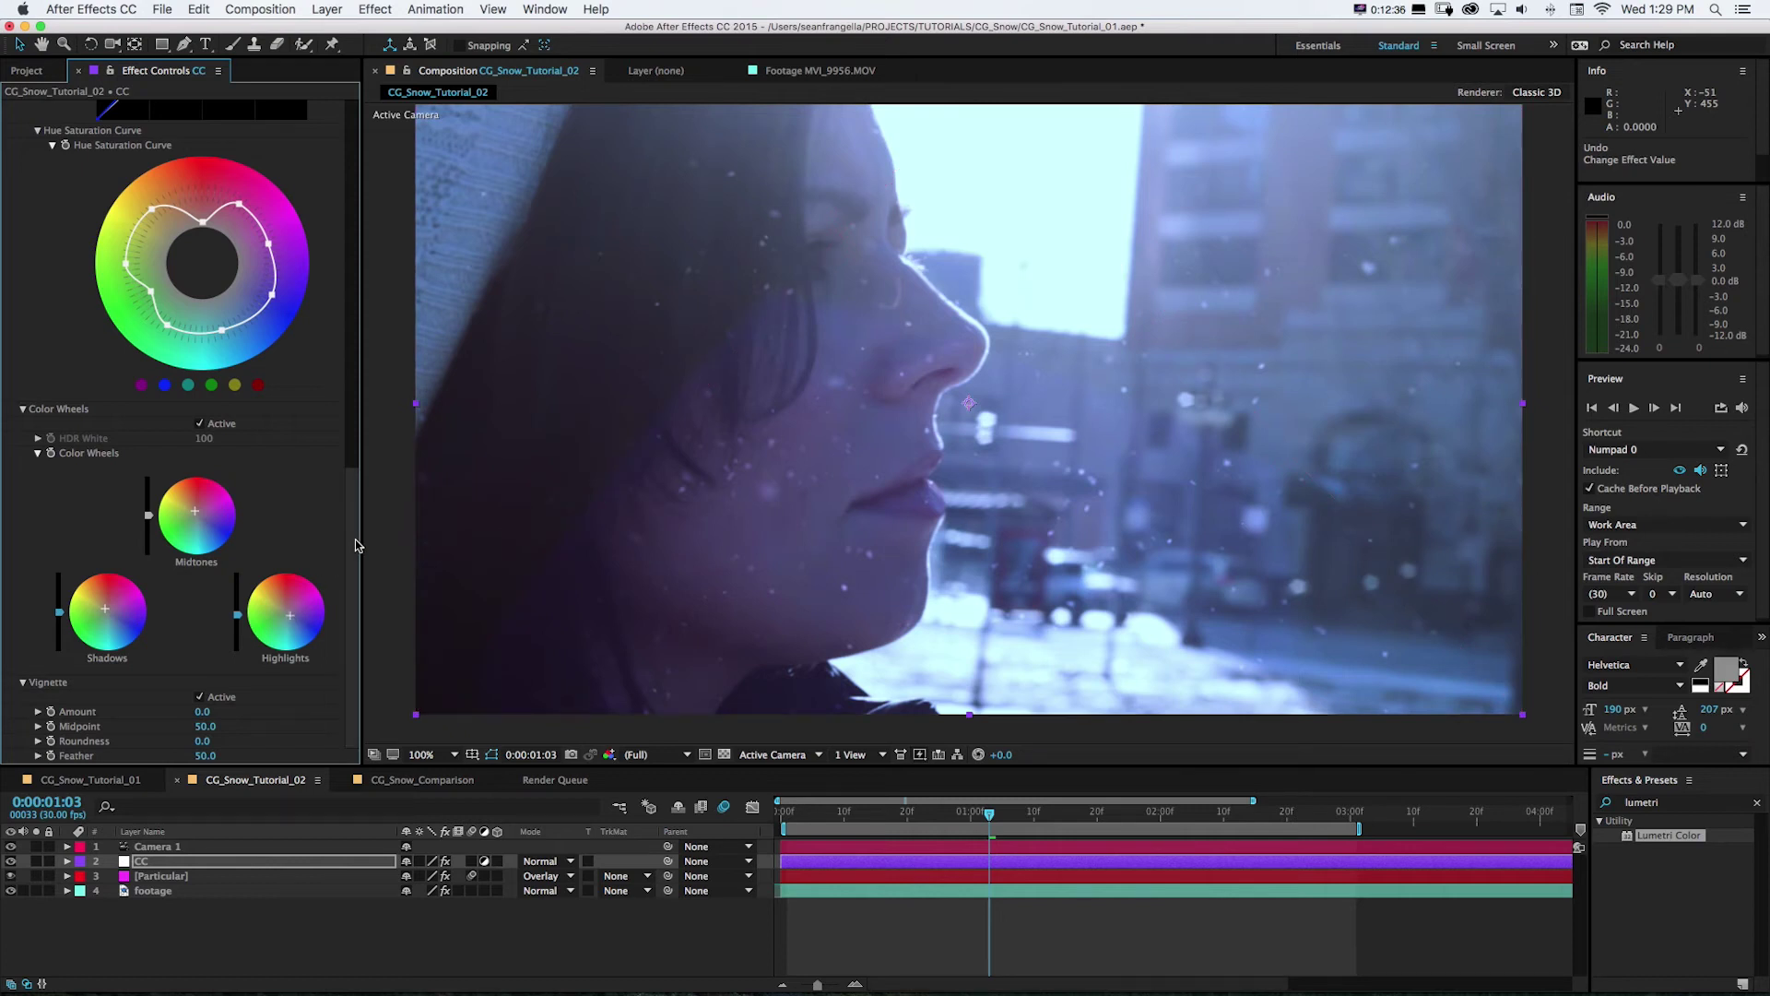
{"action": "scroll", "coordinate": [351, 547], "scroll_direction": "up", "scroll_amount": 10}
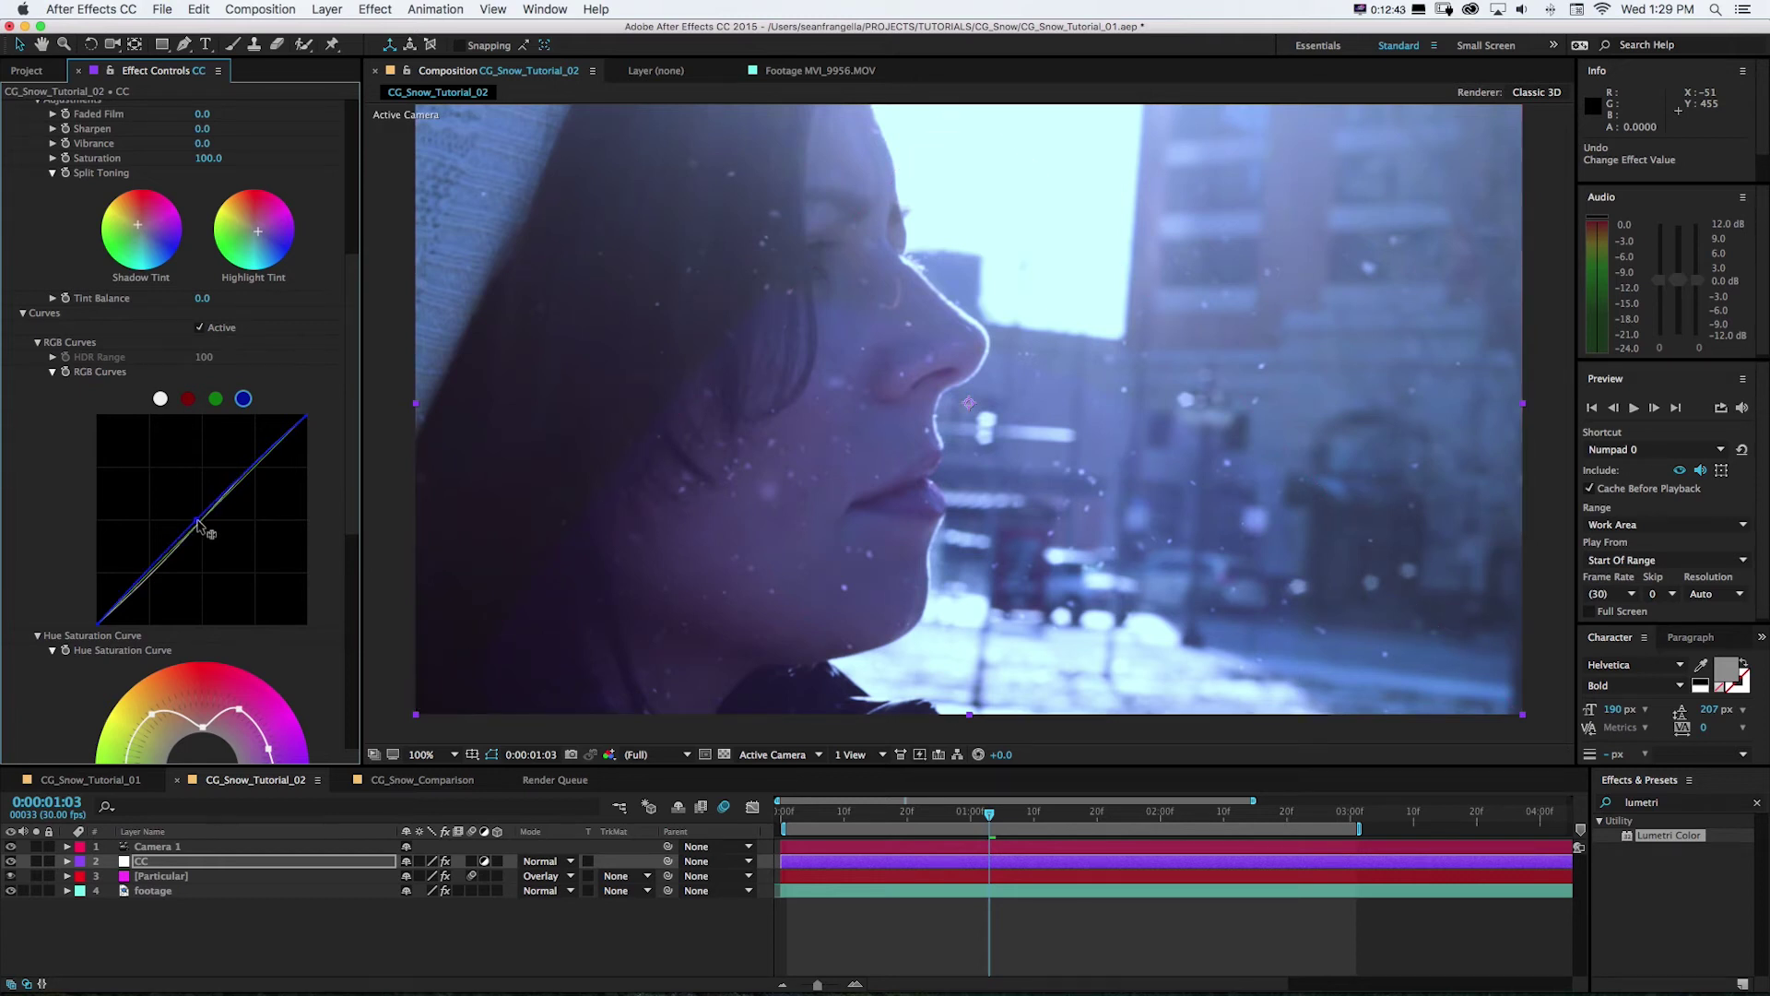
{"action": "scroll", "coordinate": [352, 693], "scroll_direction": "down", "scroll_amount": 10}
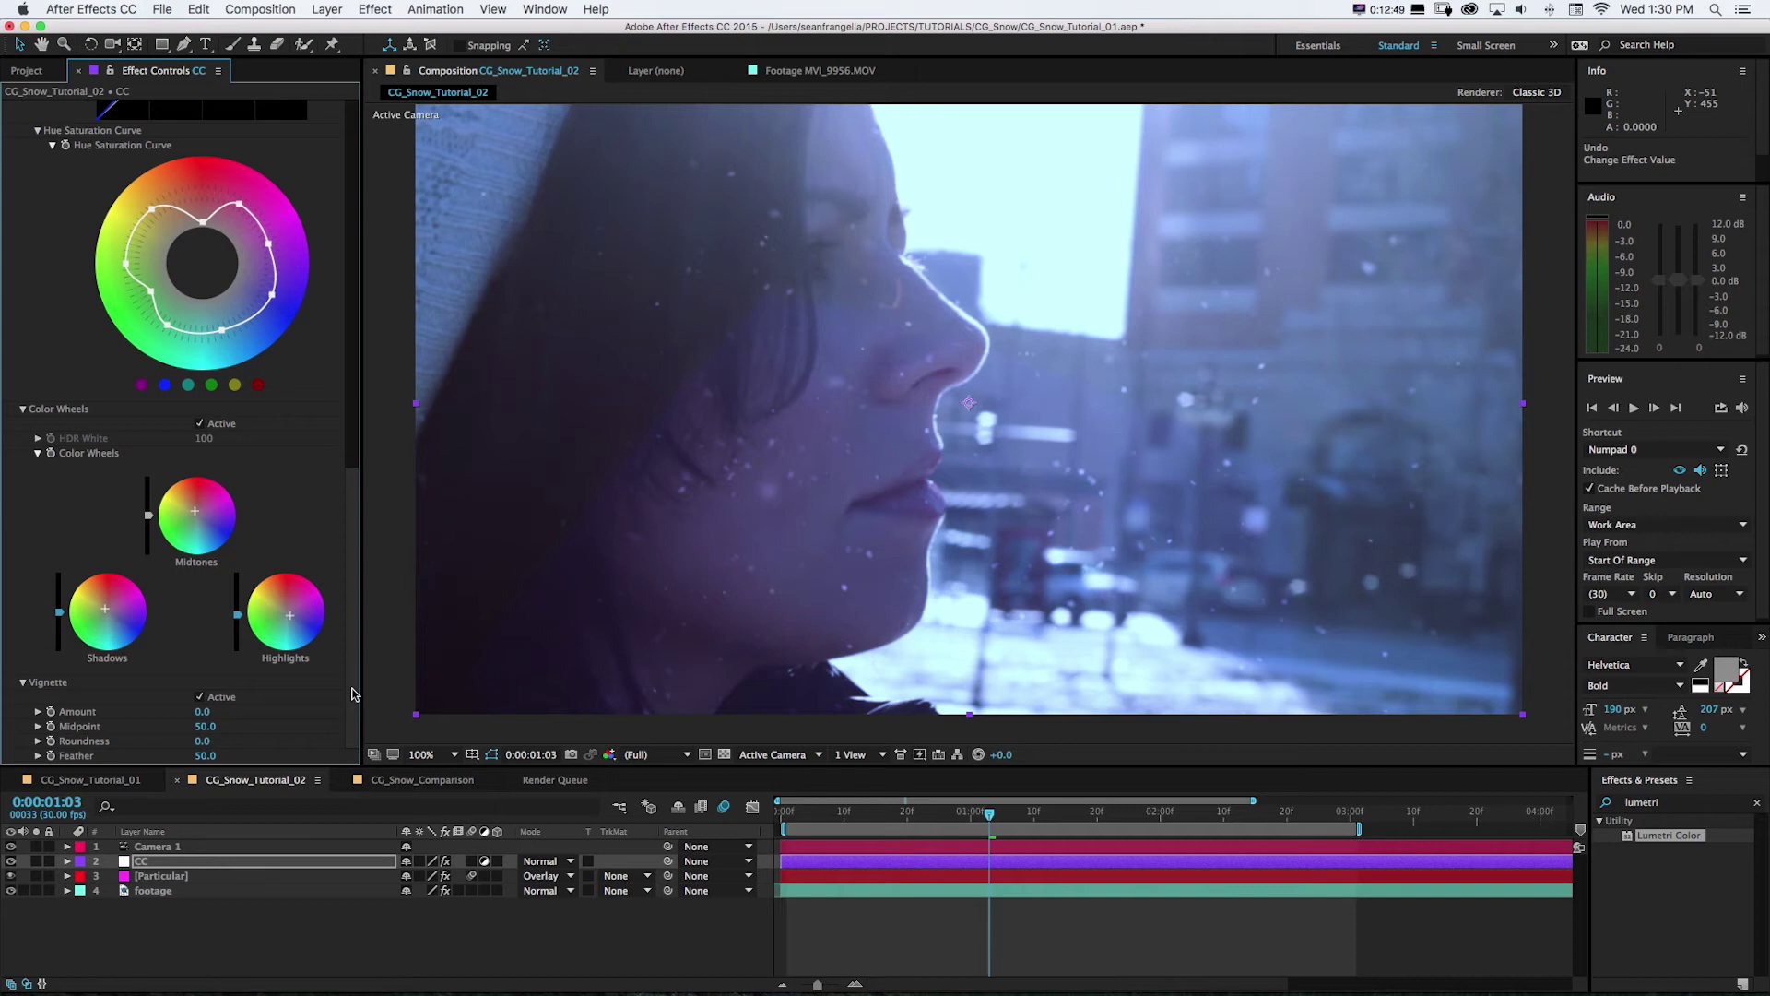
Set the vignette to Amount -1.4, Roundness -14, Feather 91, then preview the shot
{"action": "left_click", "coordinate": [200, 697]}
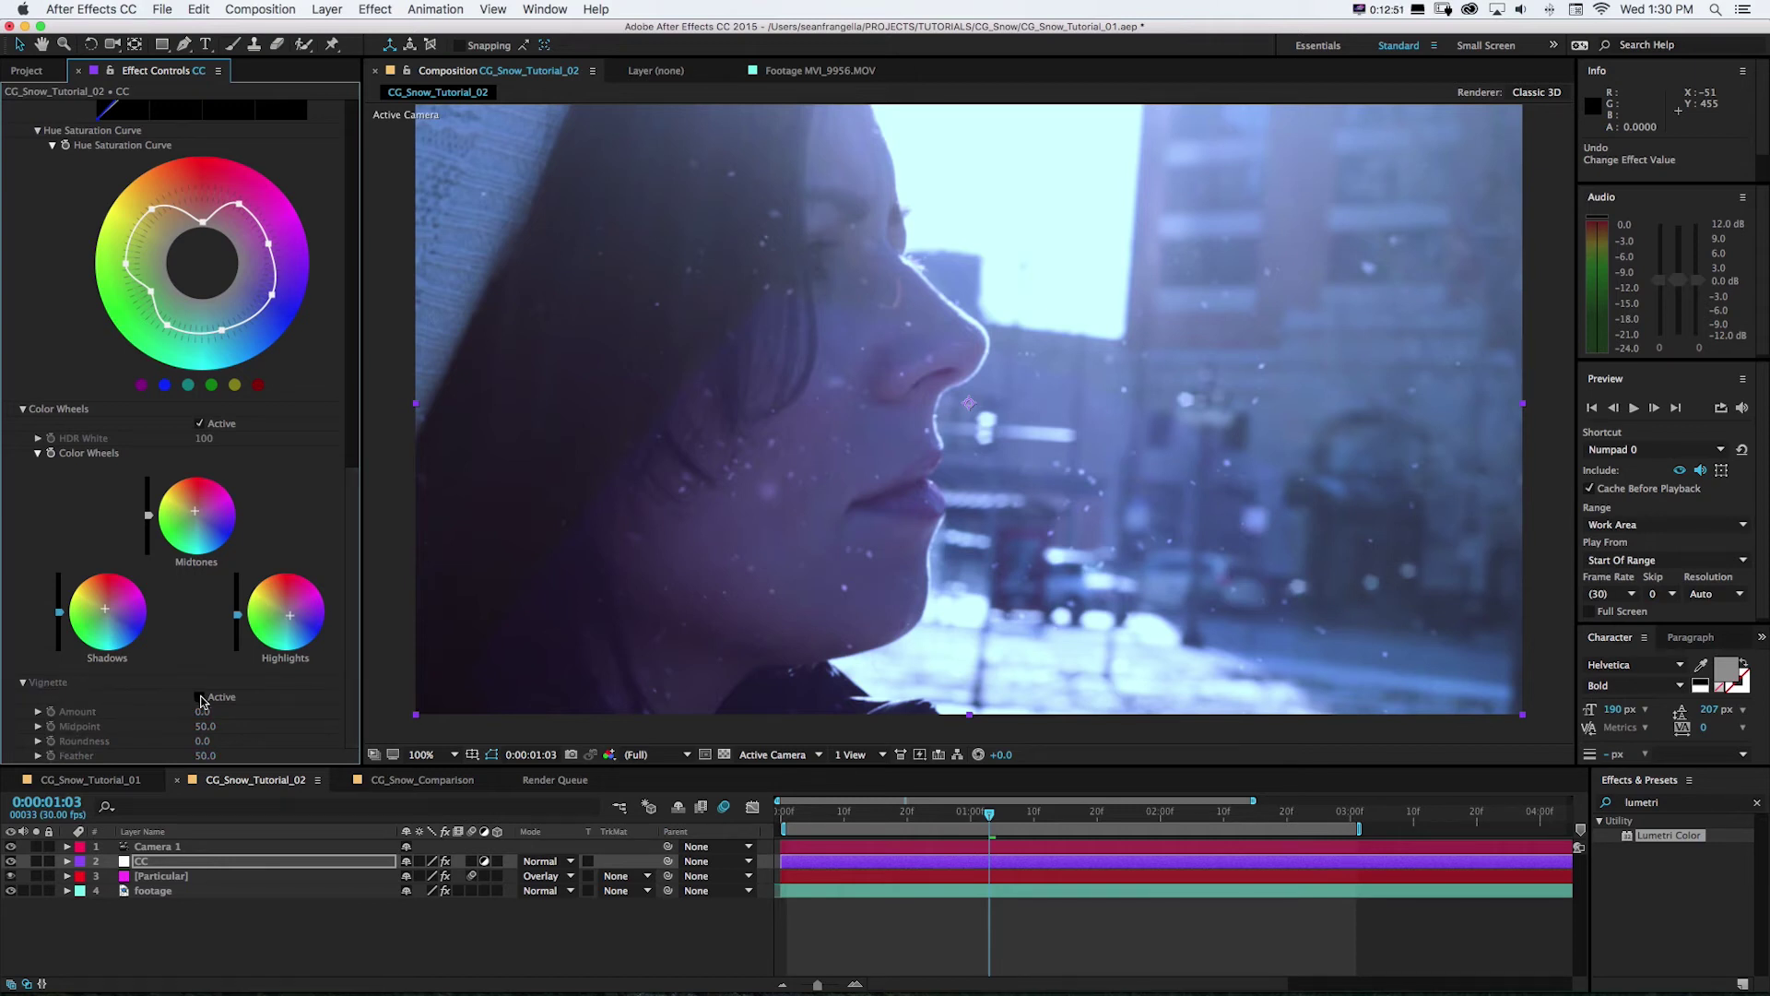
{"action": "left_click", "coordinate": [201, 697]}
{"action": "left_click_drag", "start_coordinate": [204, 718], "coordinate": [103, 716]}
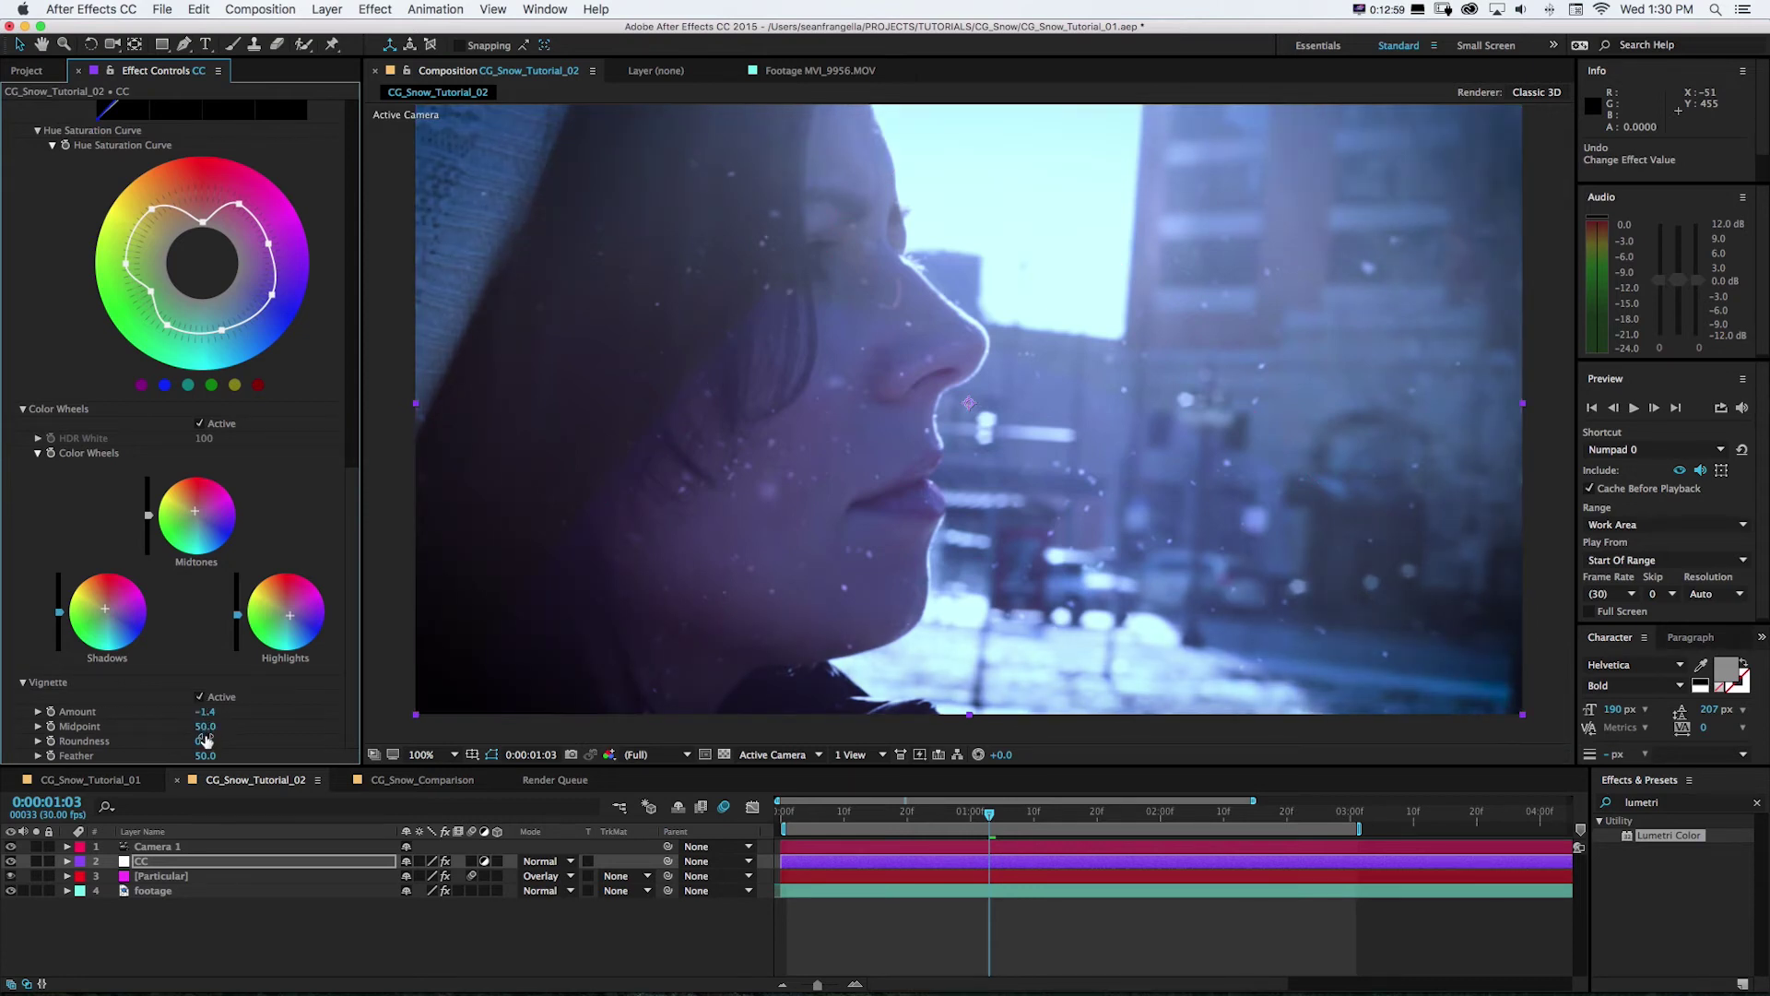
{"action": "left_click_drag", "start_coordinate": [205, 755], "coordinate": [70, 754]}
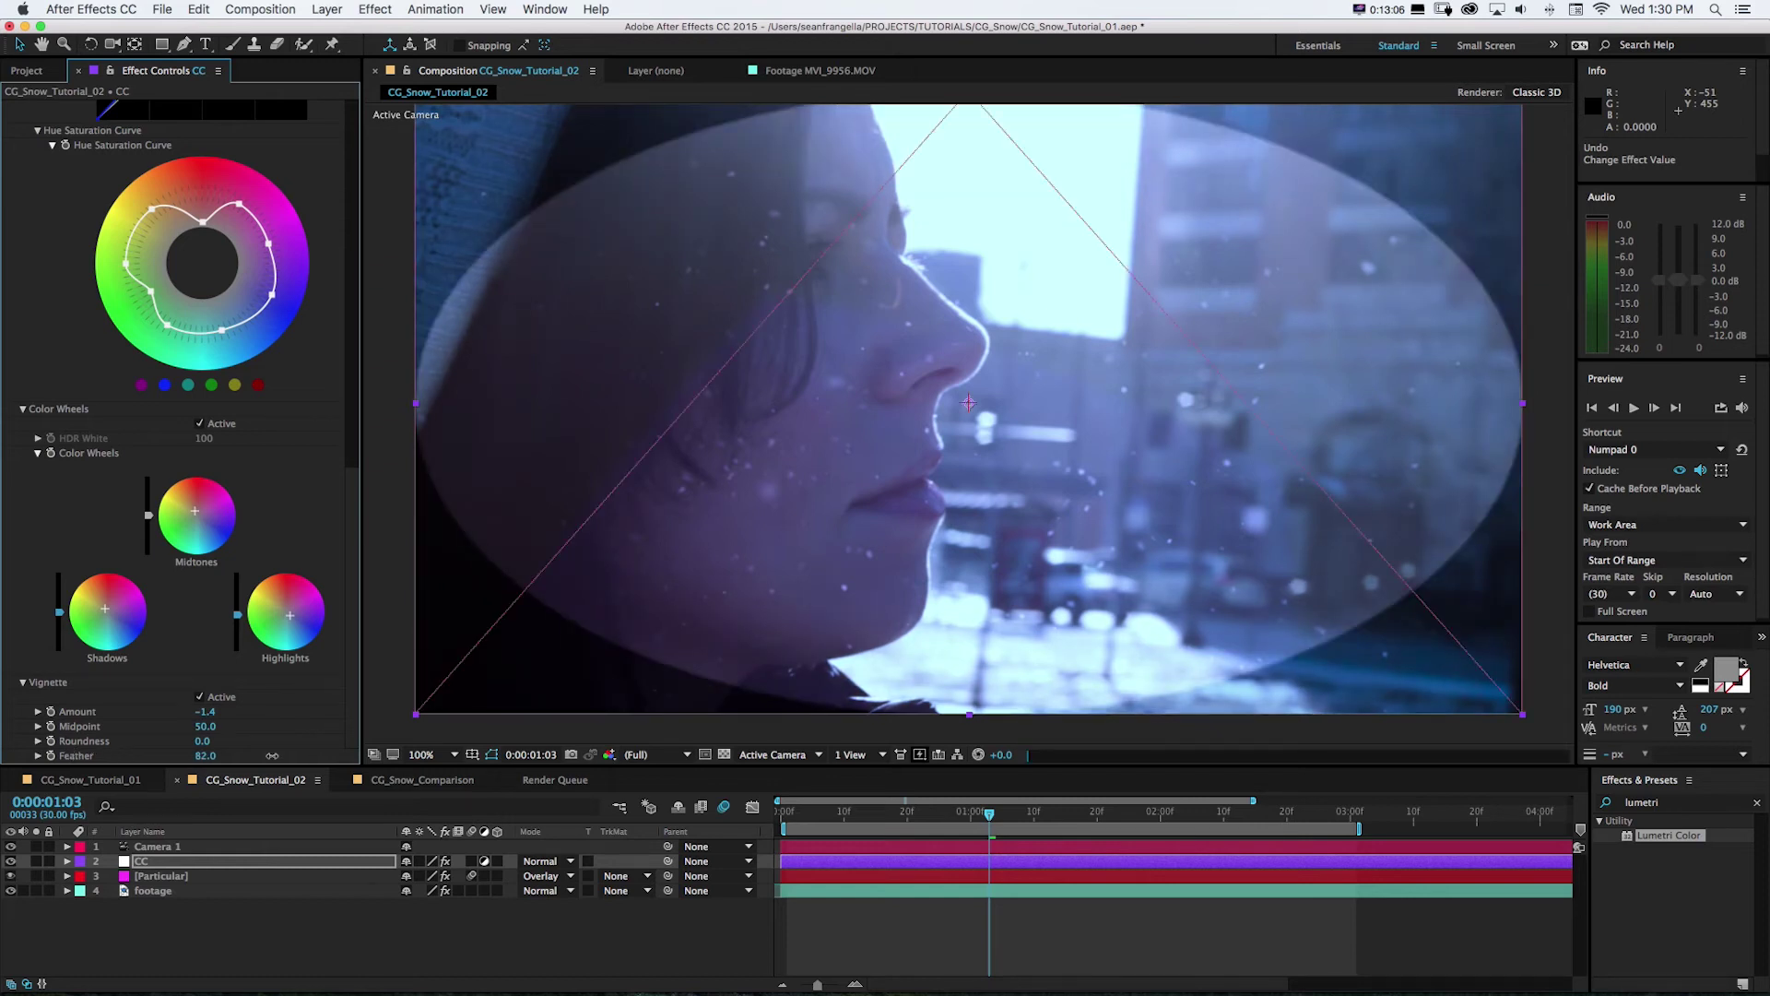
{"action": "left_click_drag", "start_coordinate": [203, 747], "coordinate": [181, 749]}
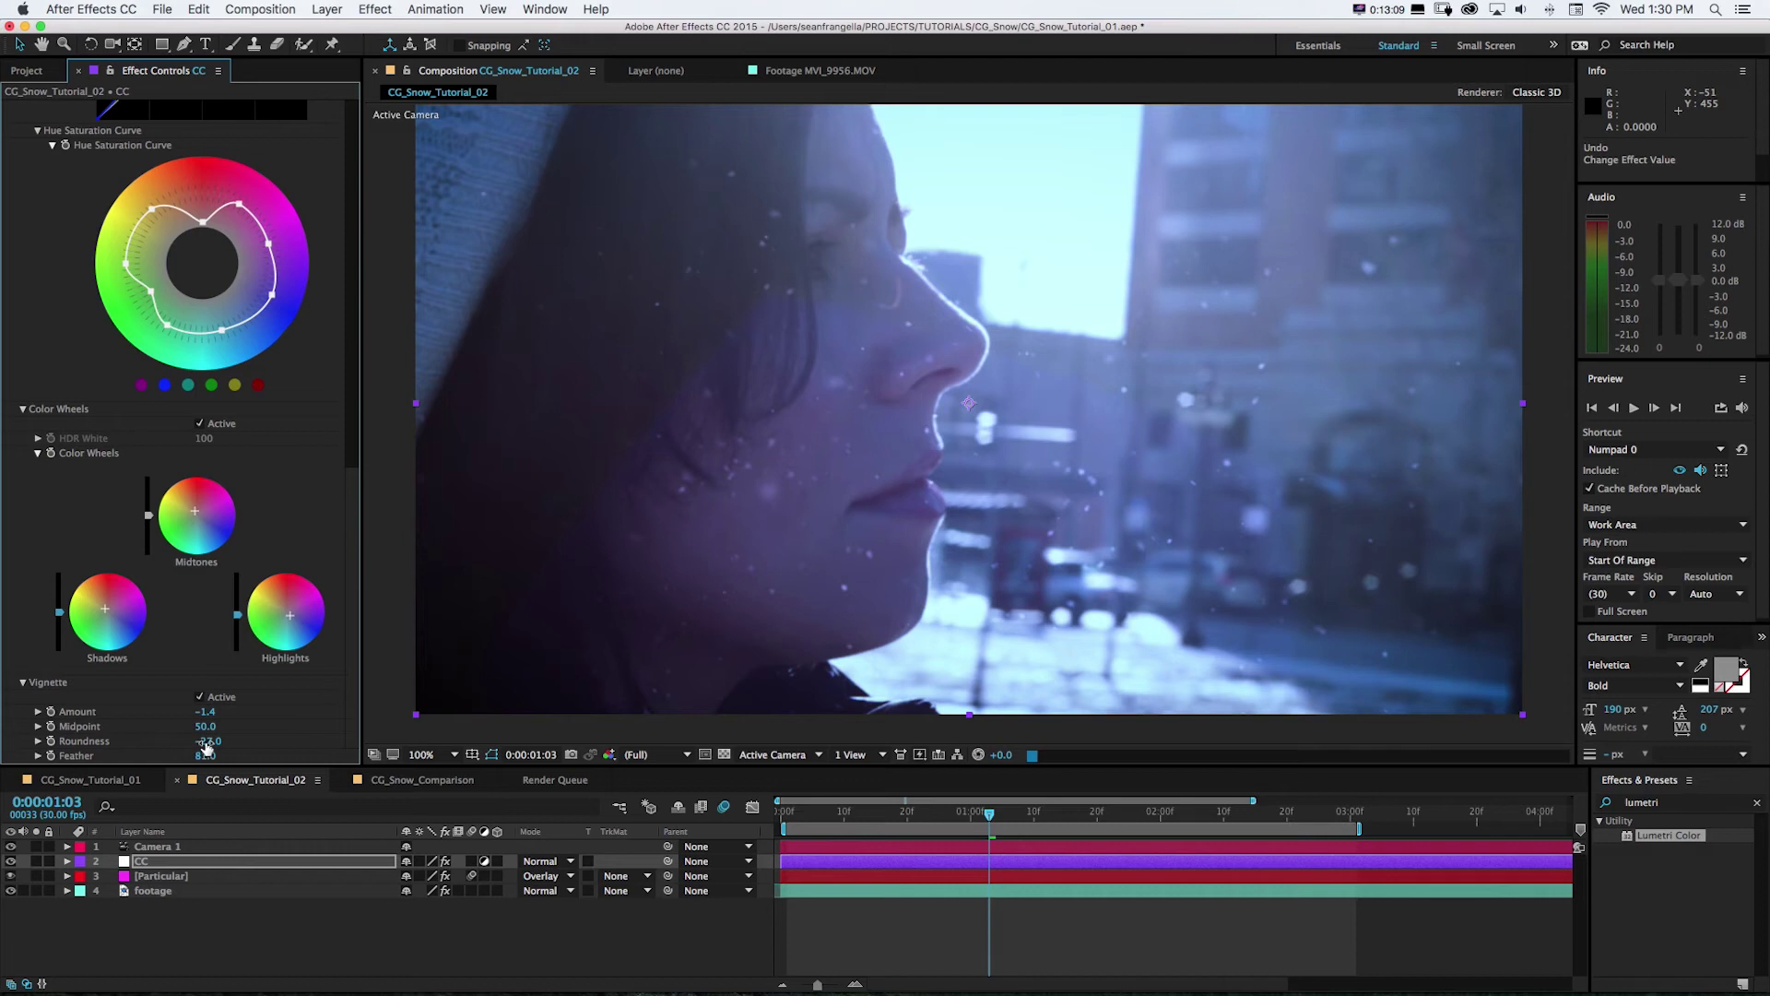
{"action": "left_click_drag", "start_coordinate": [205, 756], "coordinate": [211, 758]}
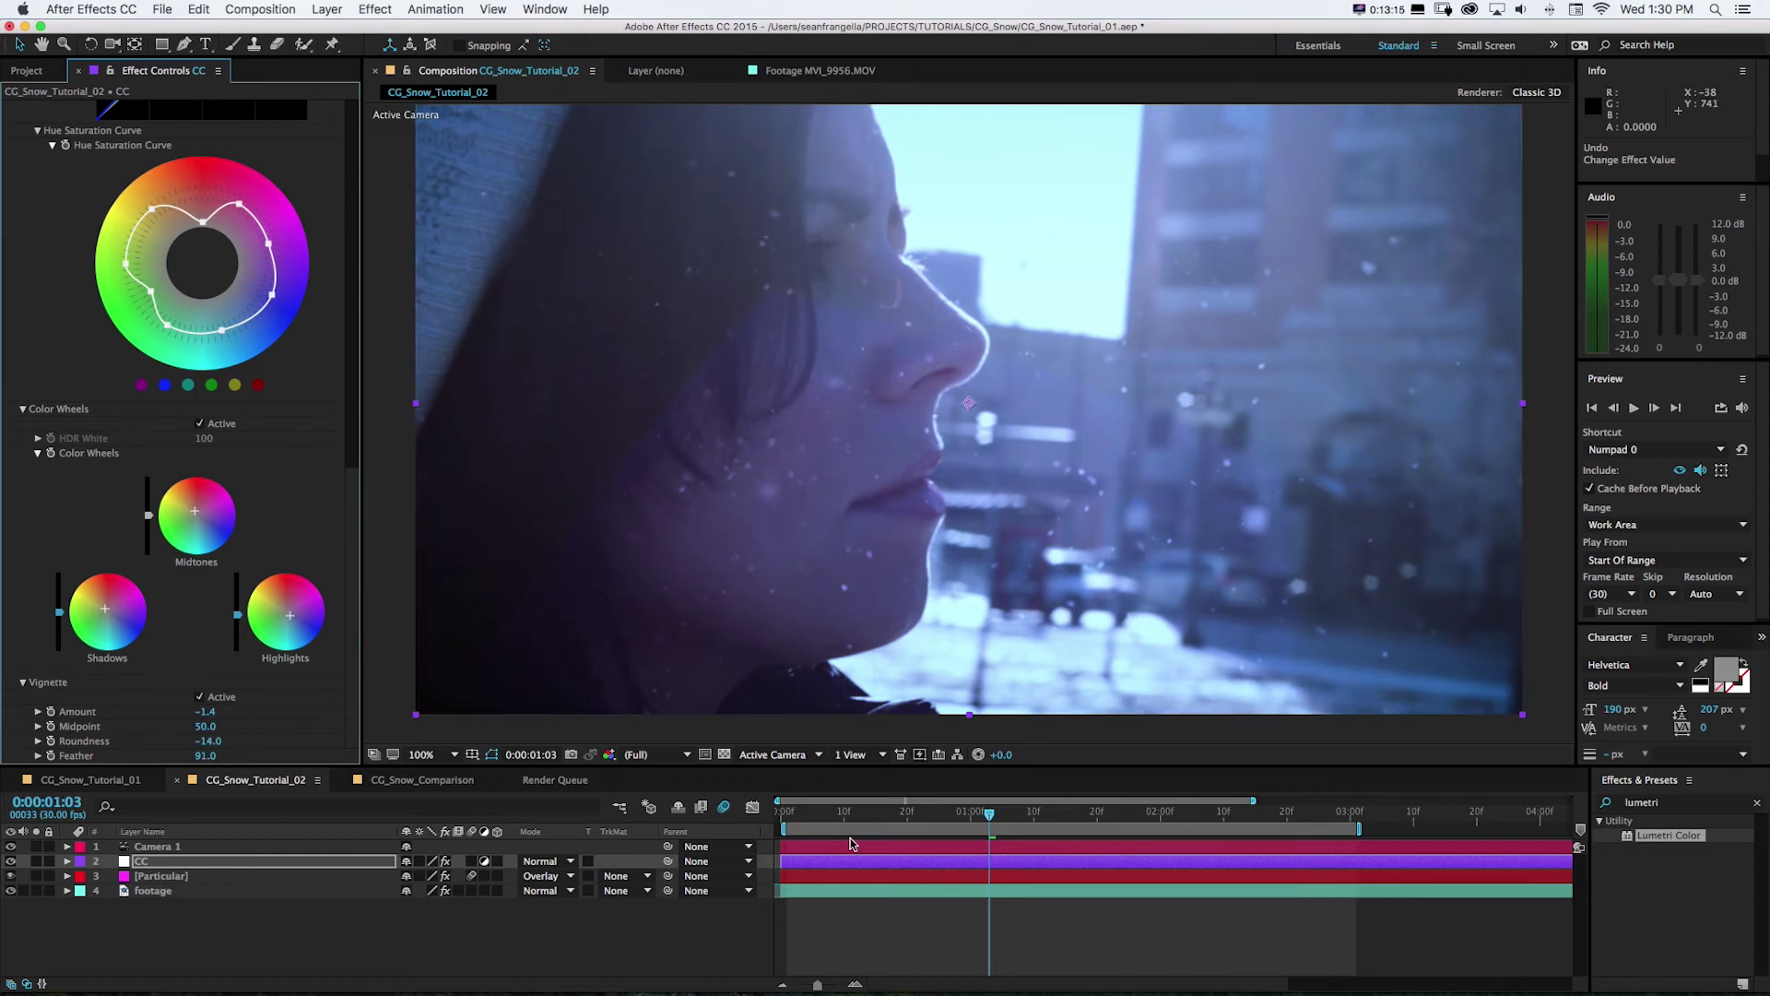
{"action": "key", "text": "space"}
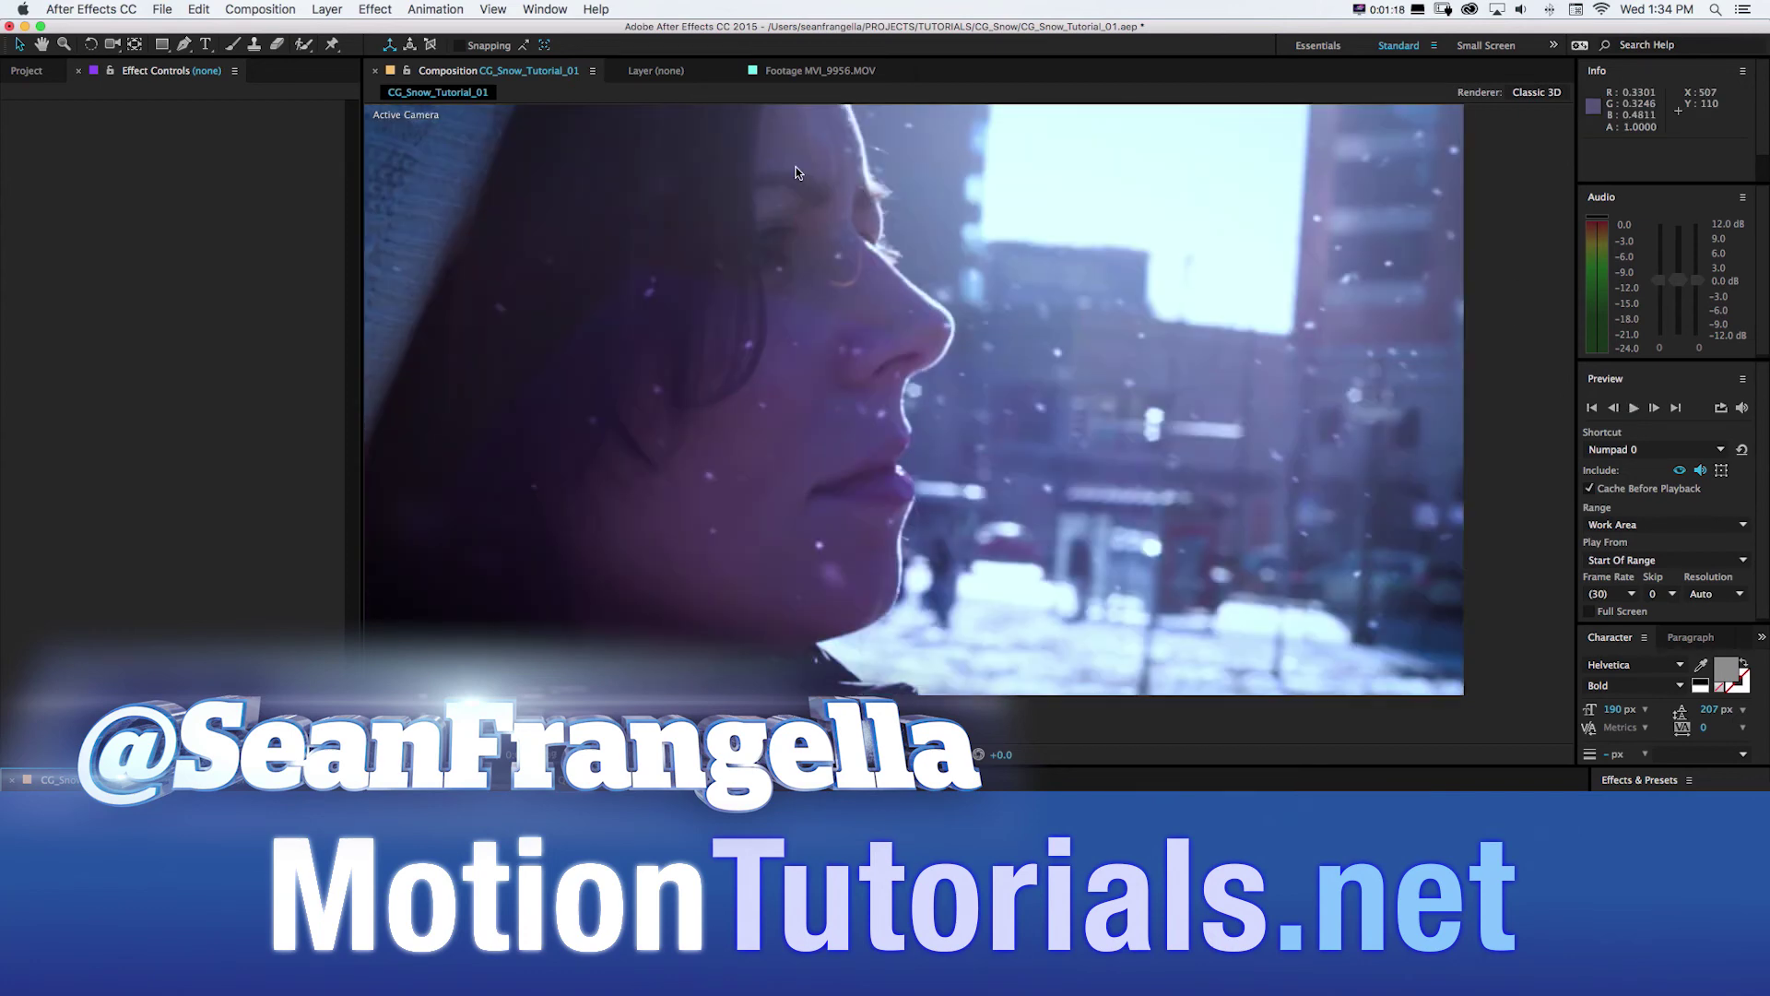
Switch from After Effects to Safari's motiontutorials.net Support the Show page
{"action": "key", "text": "super+Tab"}
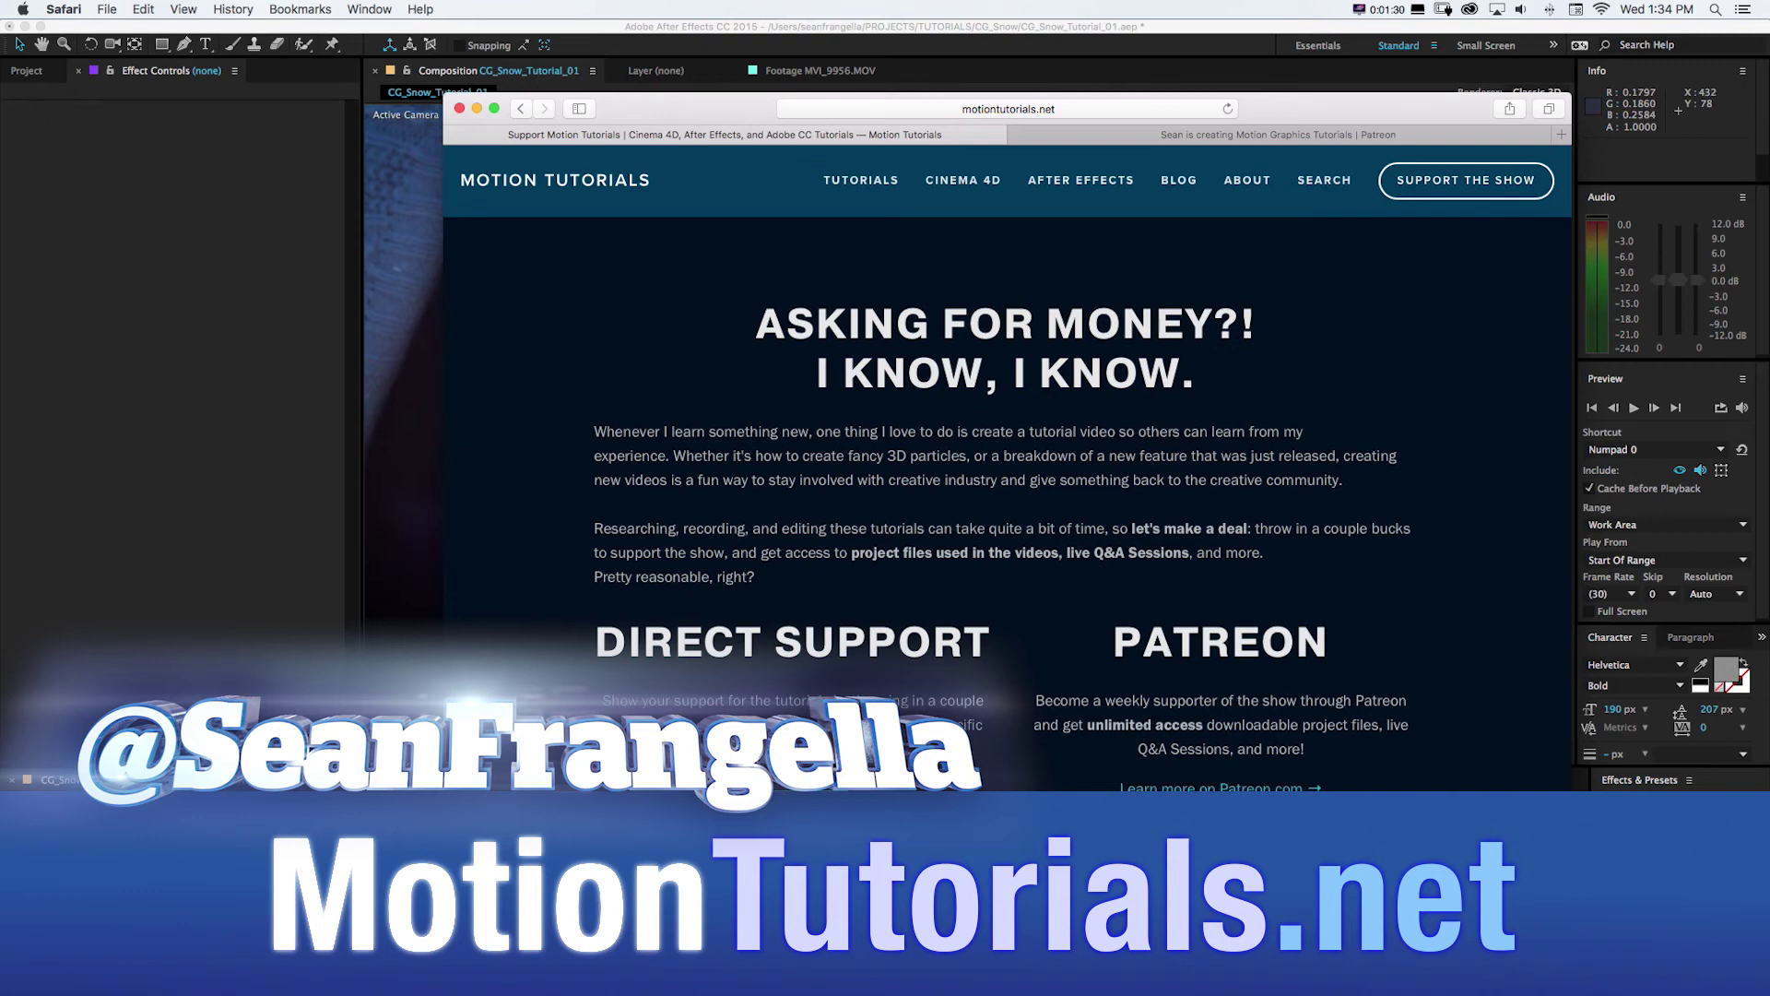
Browse the Patreon page's pledge tiers, then return to the After Effects composition
{"action": "key", "text": "ctrl+Tab"}
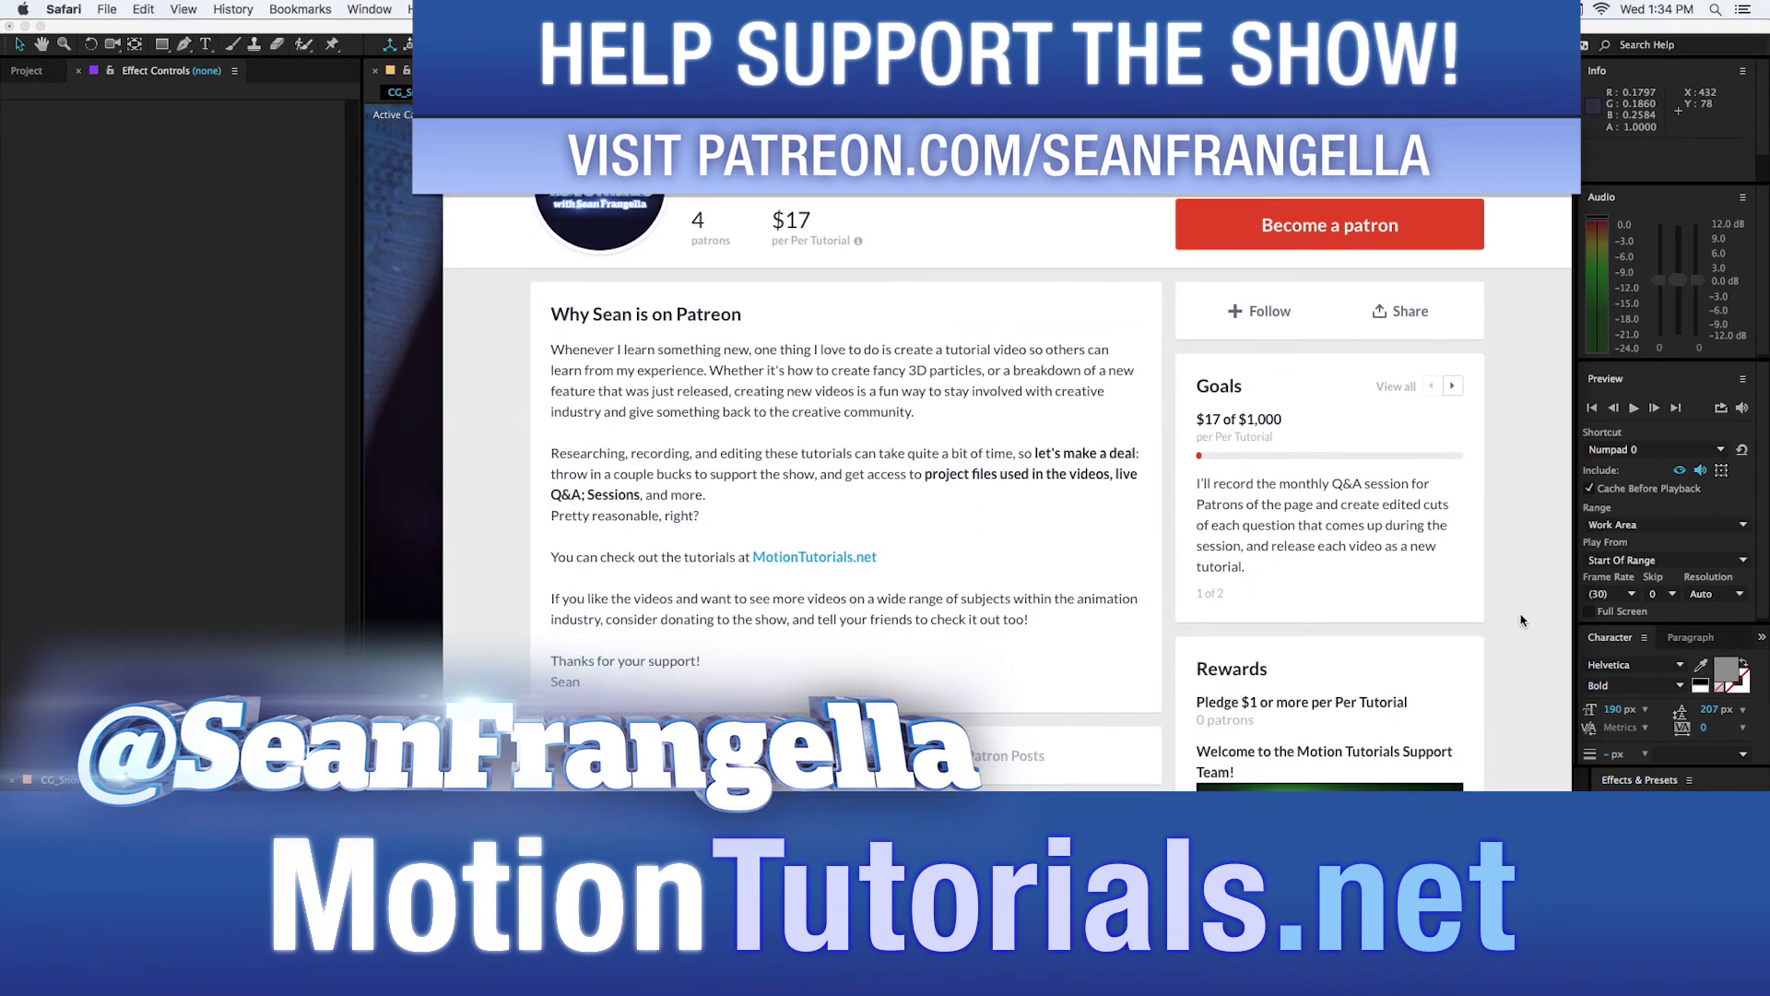
{"action": "scroll", "coordinate": [1518, 538], "scroll_direction": "down", "scroll_amount": 8}
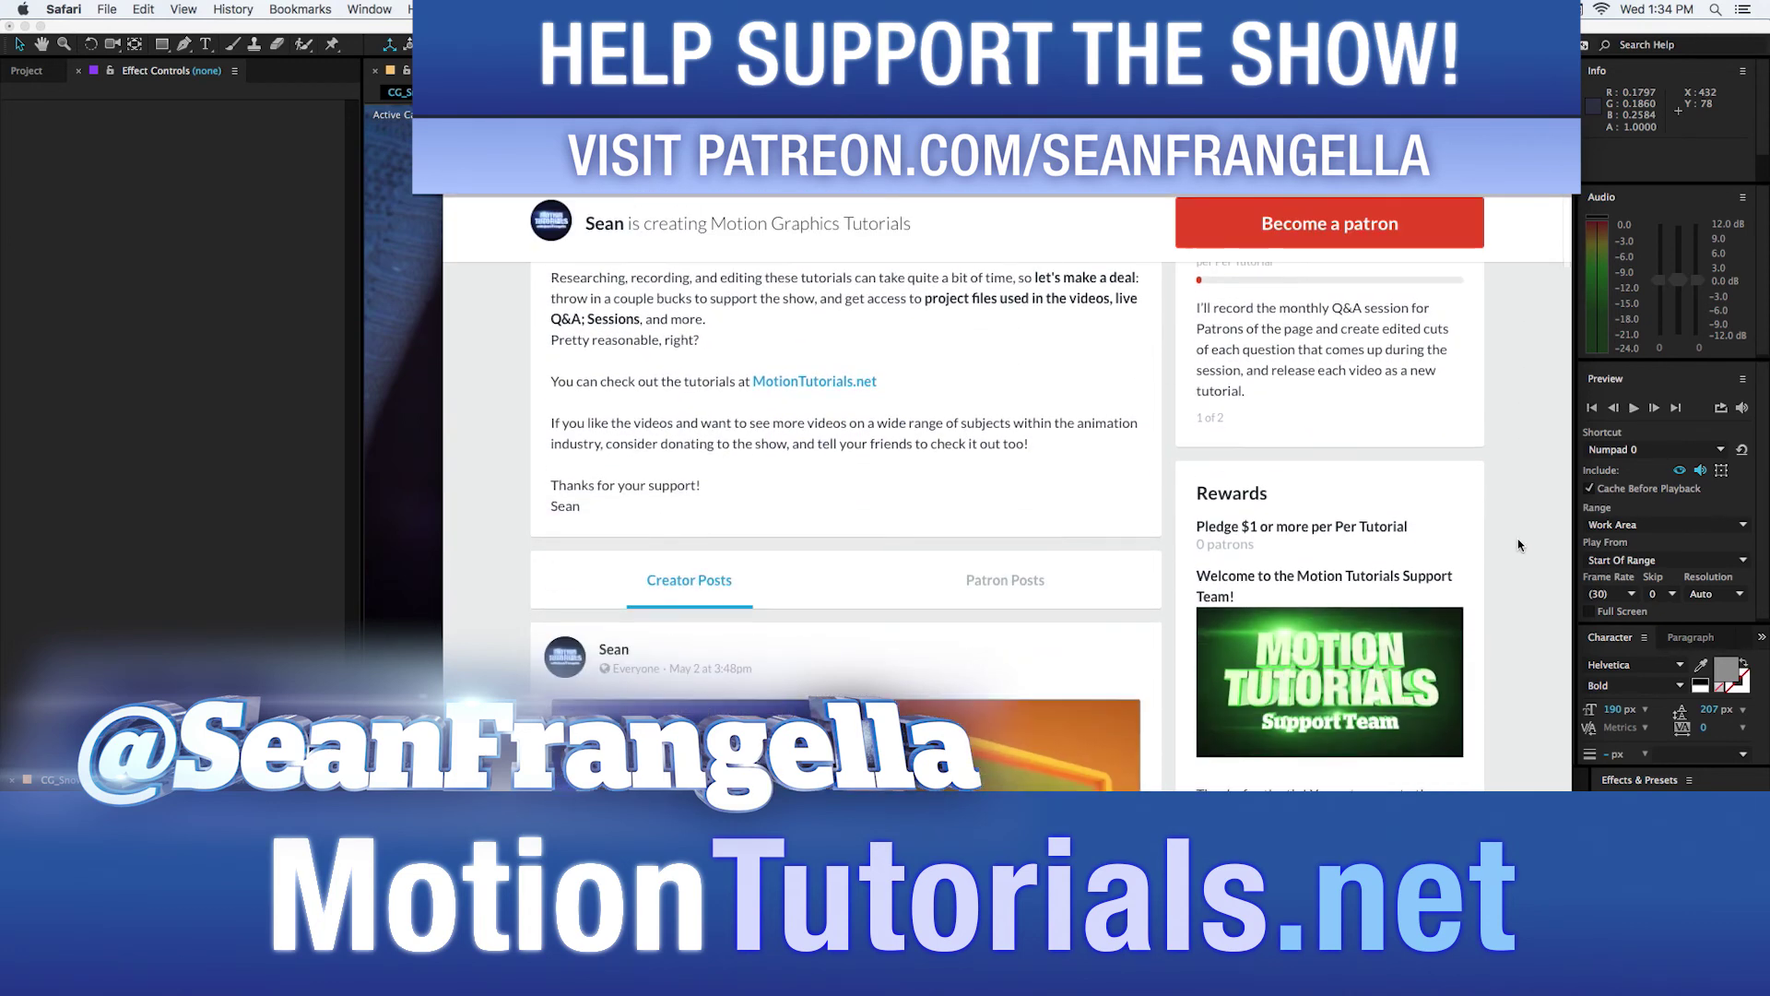
{"action": "scroll", "coordinate": [1514, 537], "scroll_direction": "down", "scroll_amount": 4}
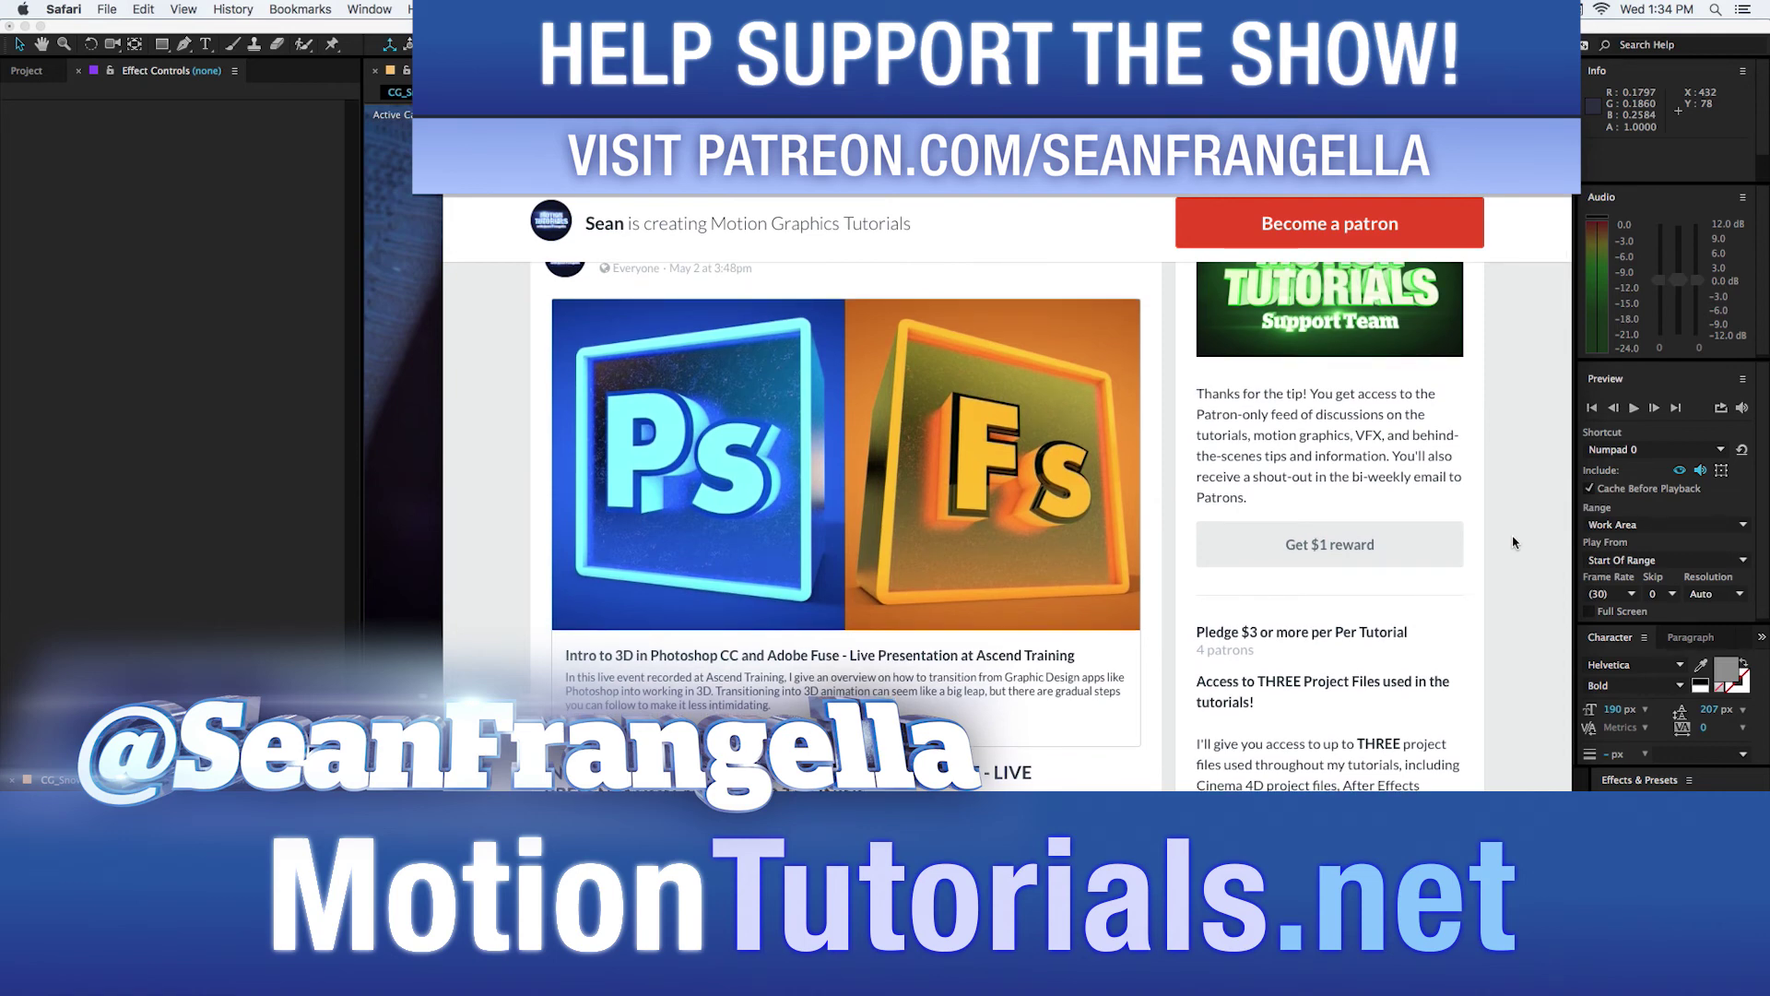
{"action": "scroll", "coordinate": [1512, 542], "scroll_direction": "down", "scroll_amount": 12}
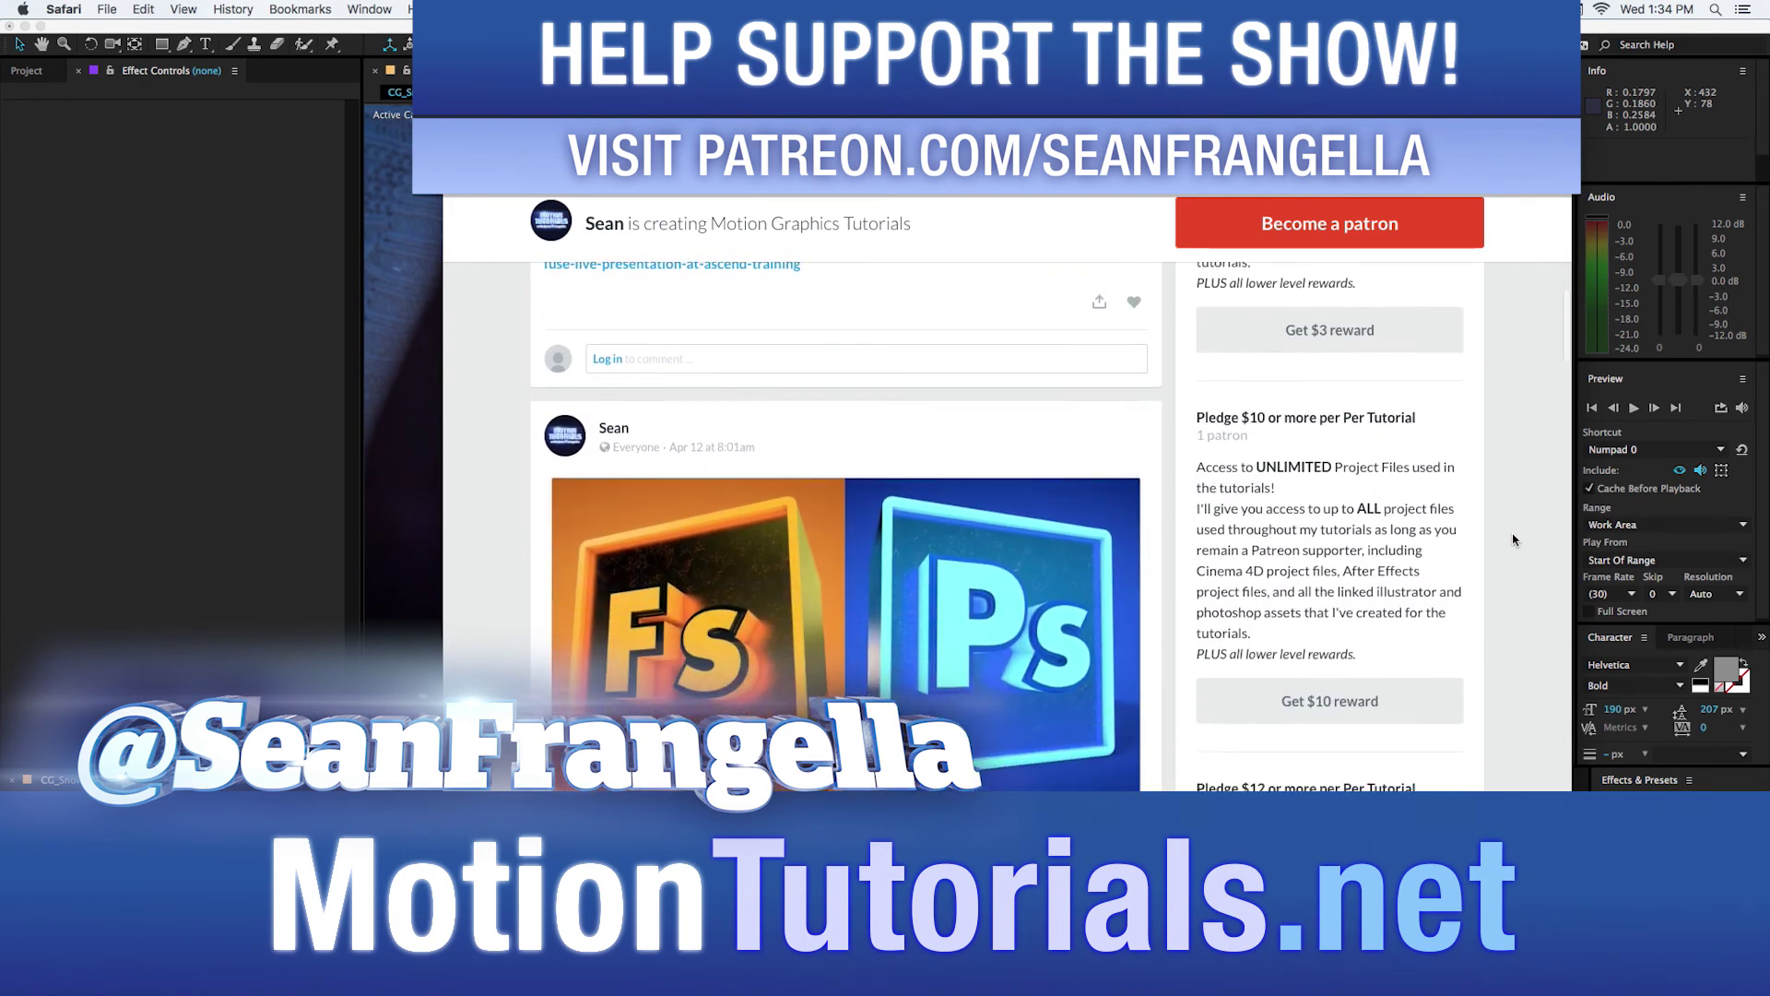
{"action": "scroll", "coordinate": [1513, 540], "scroll_direction": "down", "scroll_amount": 1}
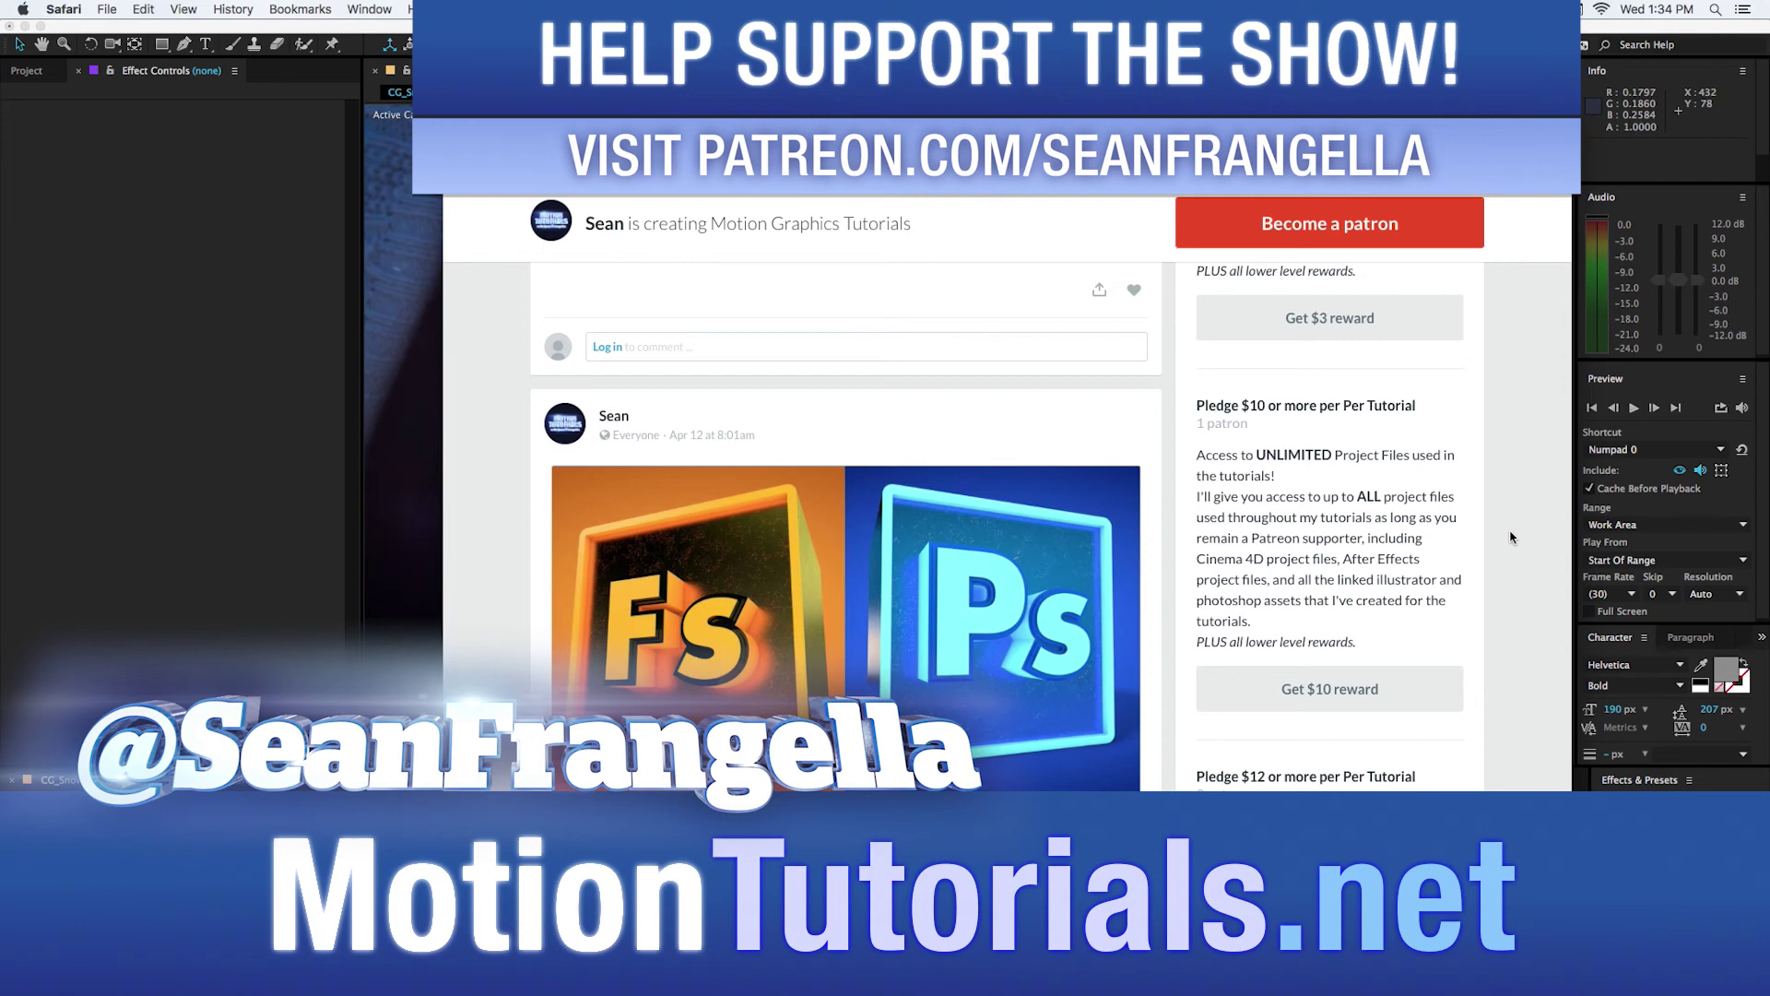
{"action": "scroll", "coordinate": [1513, 537], "scroll_direction": "down", "scroll_amount": 2}
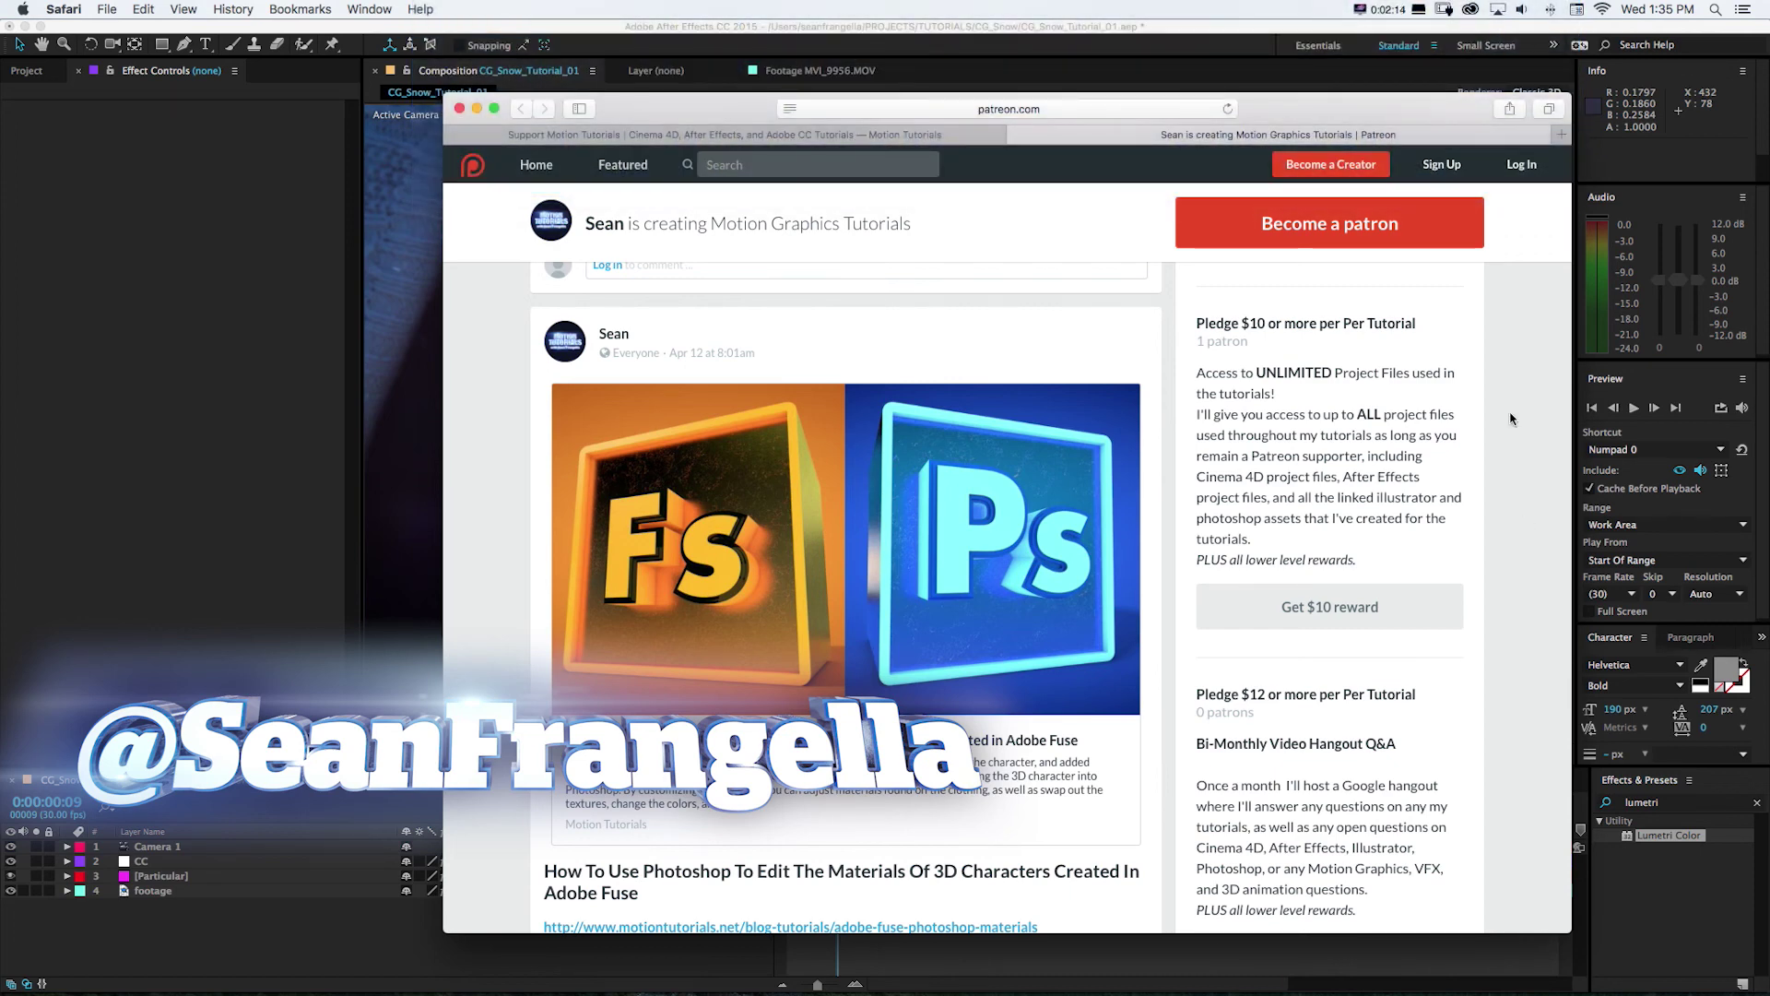
{"action": "left_click", "coordinate": [1143, 34]}
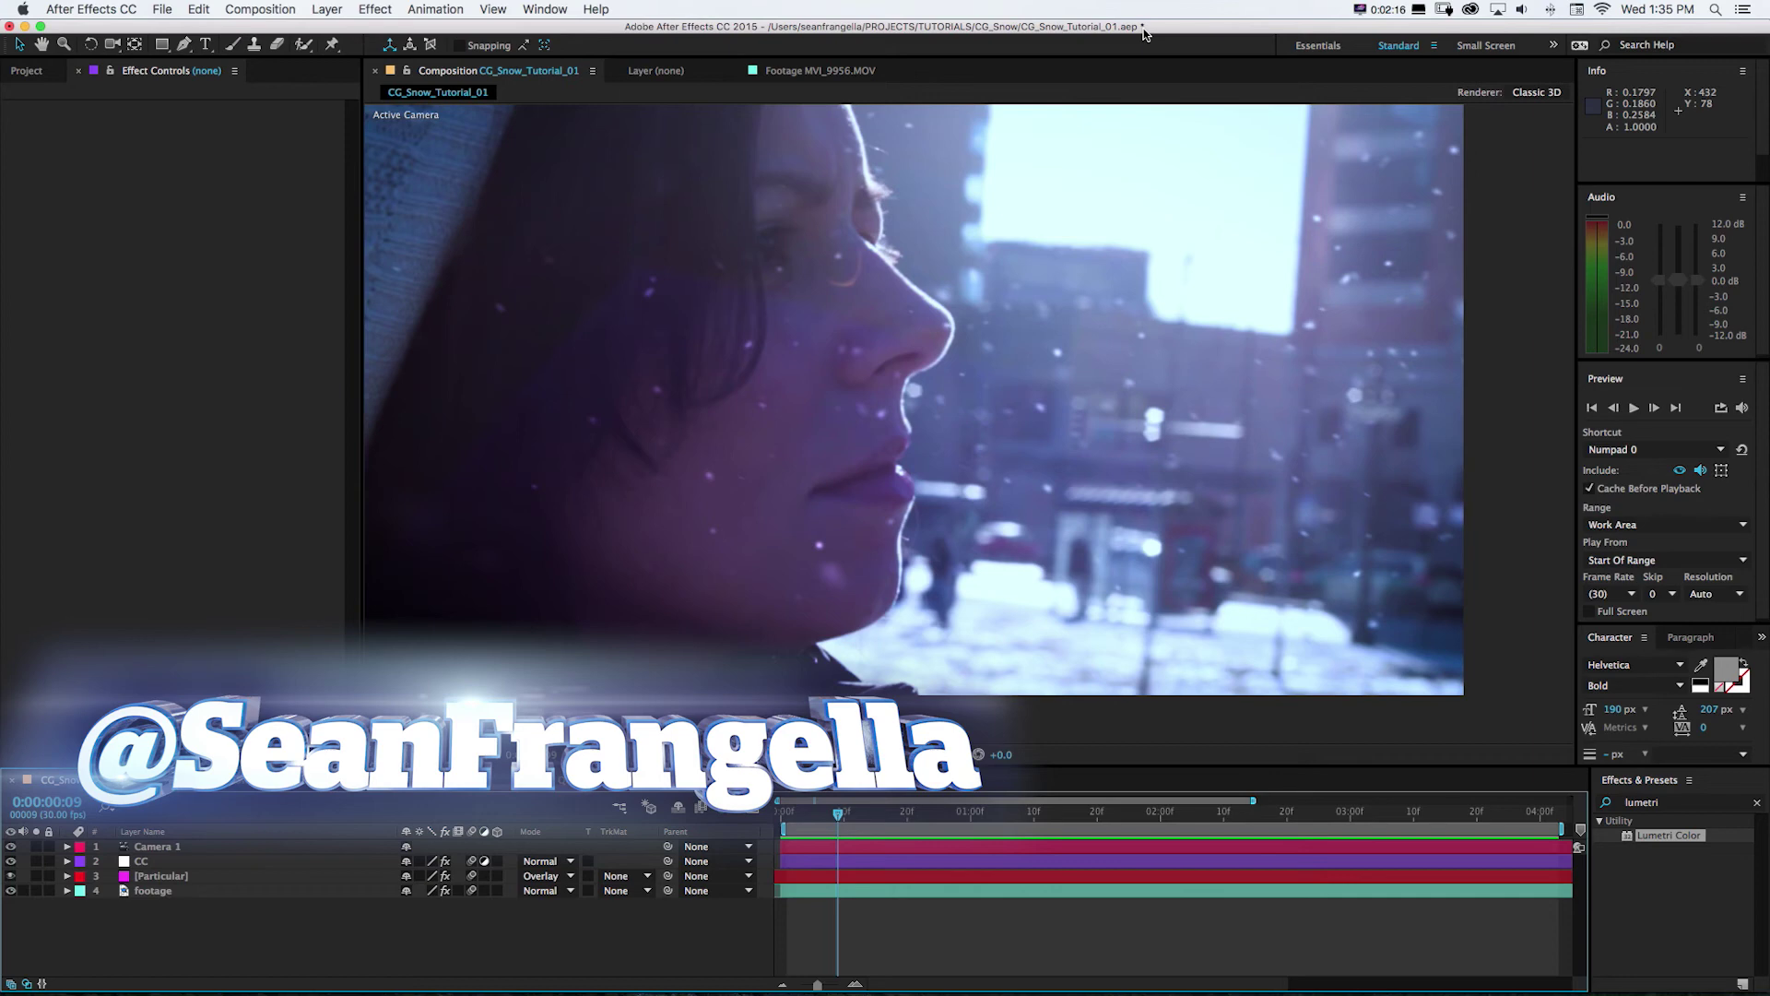
{"action": "key", "text": "space"}
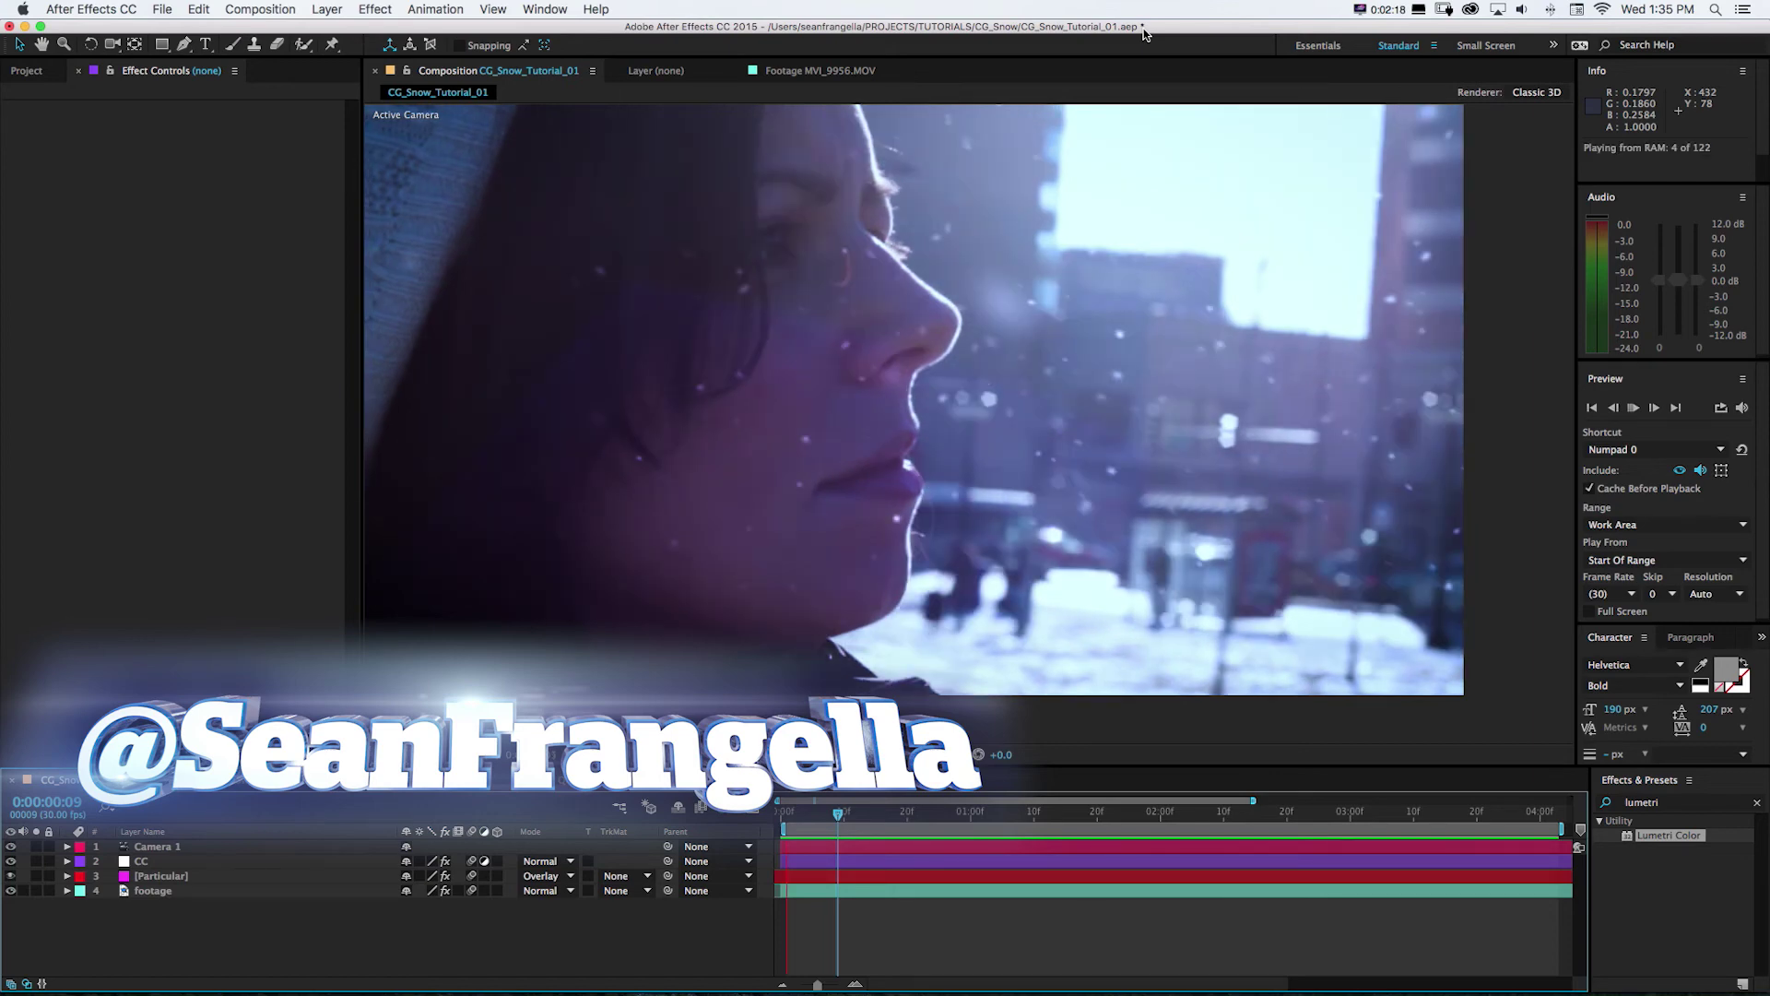